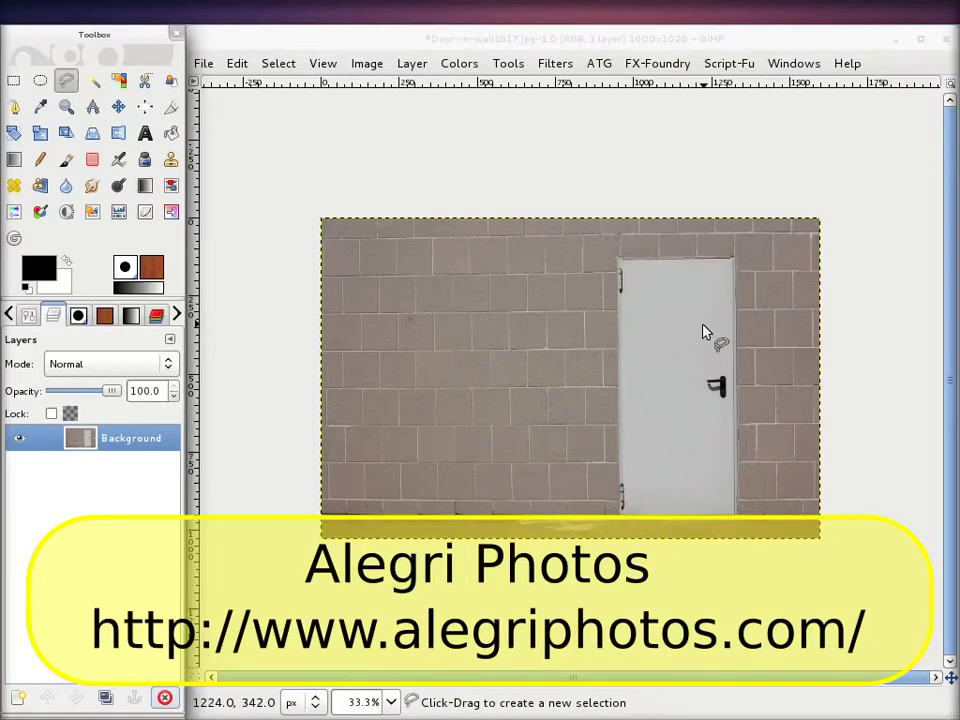
# Zoom in and trace the door outline down its left edge and around the upper hinge
pyautogui.keyDown('ctrl'); pyautogui.scroll(1, 696, 338); pyautogui.keyUp('ctrl')
pyautogui.keyDown('ctrl'); pyautogui.scroll(5, 696, 338); pyautogui.keyUp('ctrl')
pyautogui.keyDown('ctrl'); pyautogui.scroll(1, 387, 268); pyautogui.keyUp('ctrl')
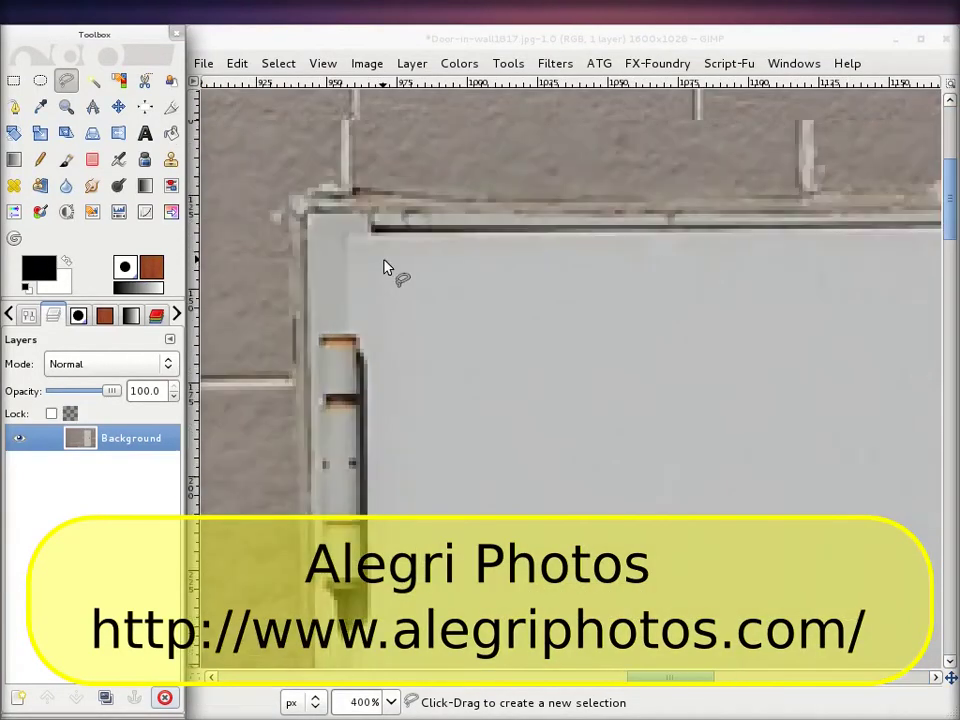
pyautogui.keyDown('ctrl'); pyautogui.scroll(1, 386, 268); pyautogui.keyUp('ctrl')
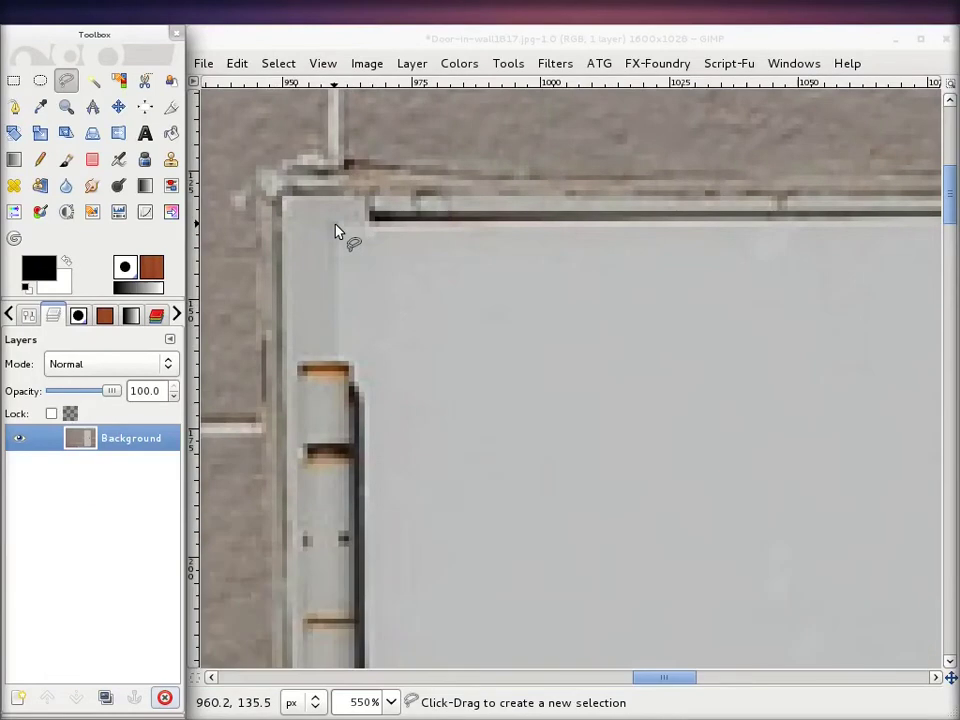
pyautogui.click(334, 226)
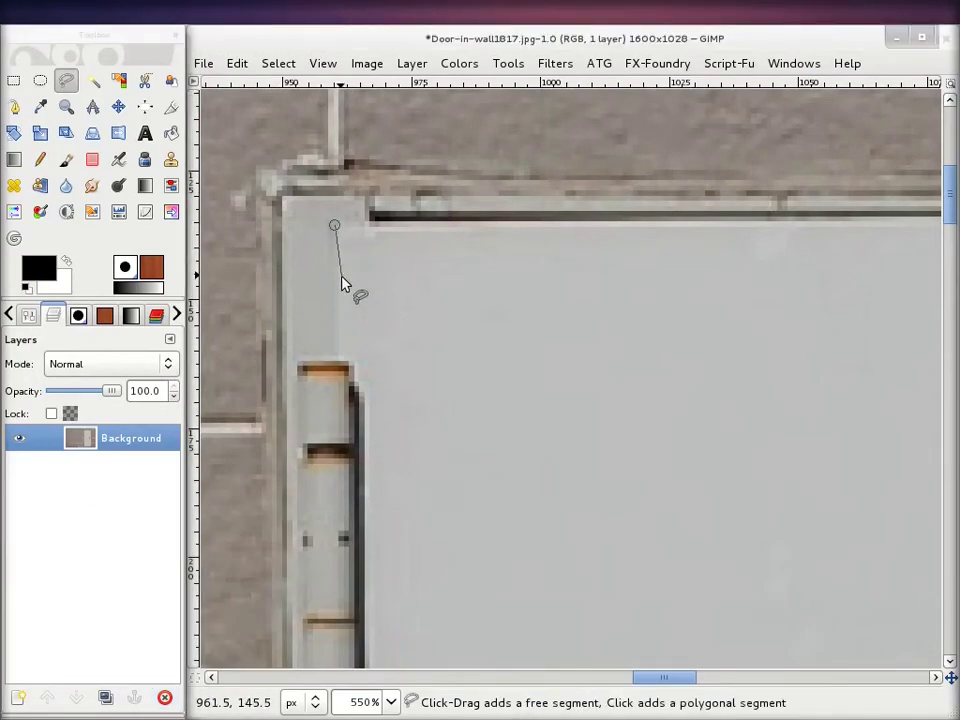
pyautogui.click(338, 365)
pyautogui.scroll(-3, 330, 595)
pyautogui.scroll(-3, 345, 540)
pyautogui.click(354, 420)
pyautogui.click(342, 432)
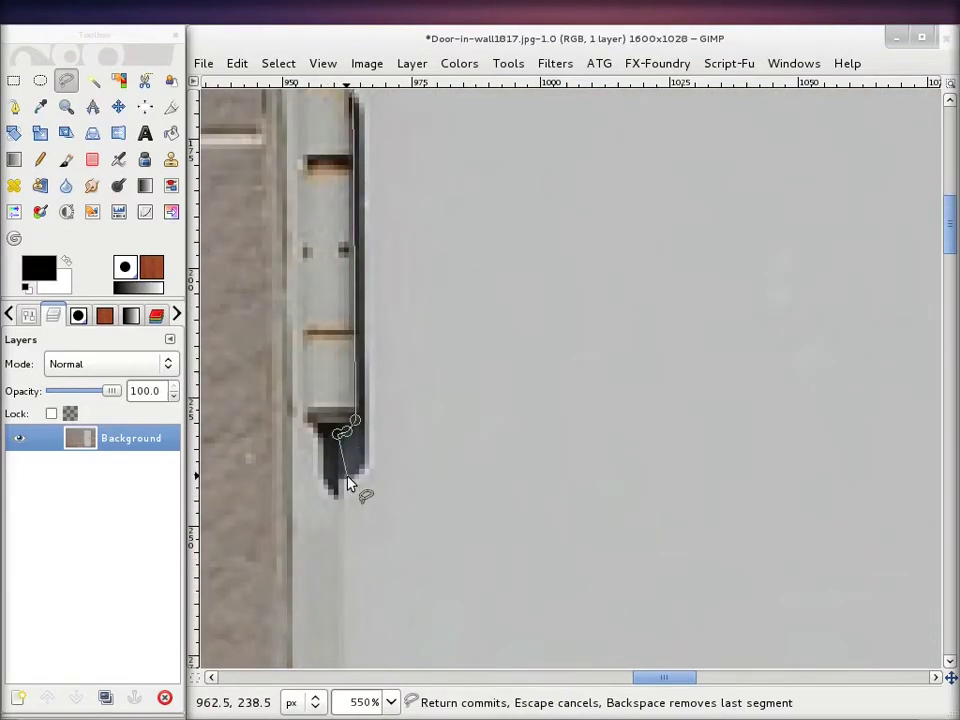
# Continue the door outline down to and around the lower hinge
pyautogui.scroll(-5, 345, 540)
pyautogui.scroll(-5, 340, 524)
pyautogui.scroll(-3, 348, 518)
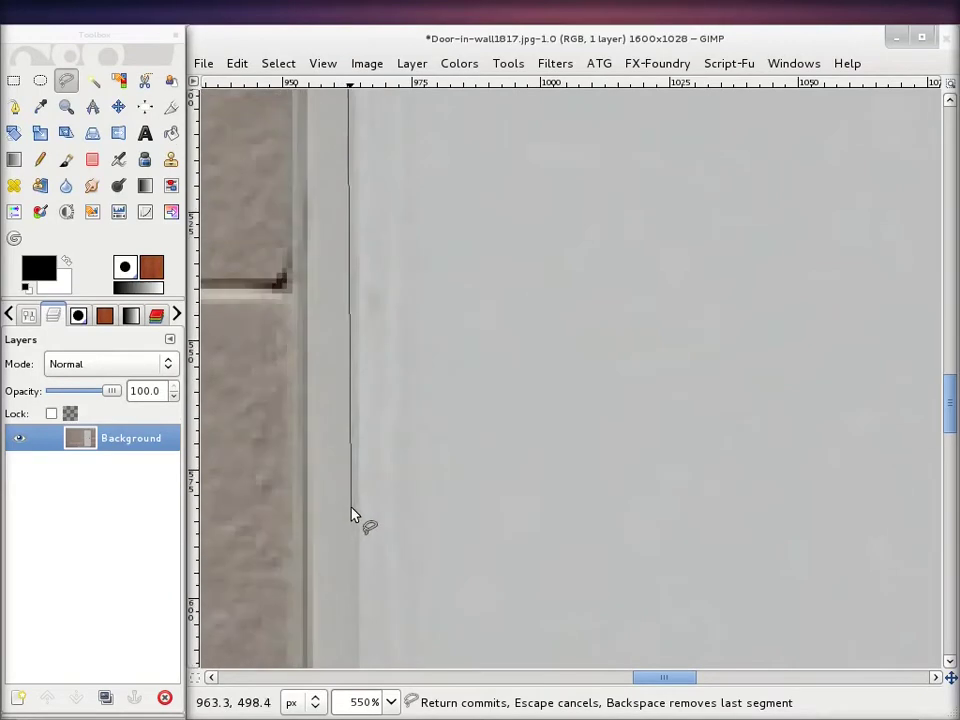
pyautogui.scroll(-3, 354, 510)
pyautogui.scroll(-5, 356, 503)
pyautogui.scroll(-2, 358, 495)
pyautogui.scroll(-1, 366, 520)
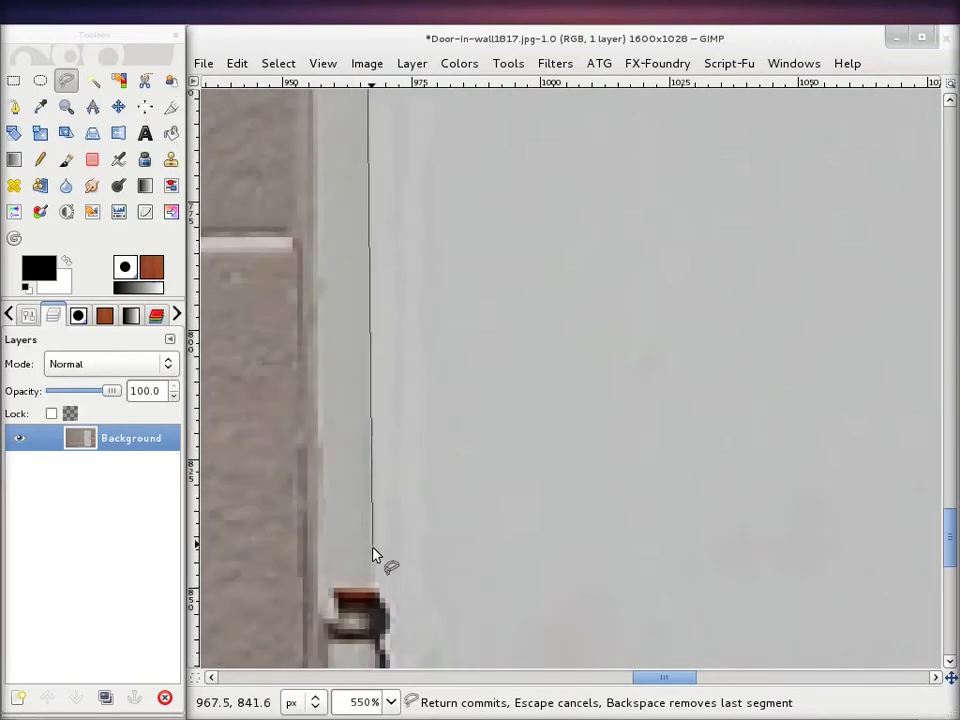
pyautogui.click(372, 584)
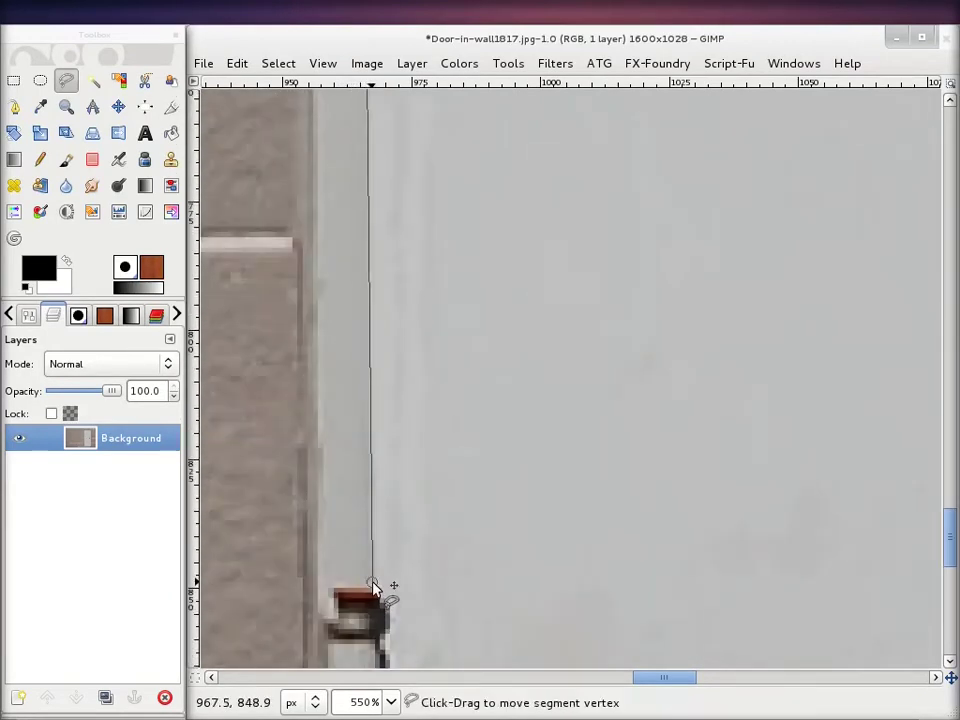
pyautogui.scroll(-5, 420, 580)
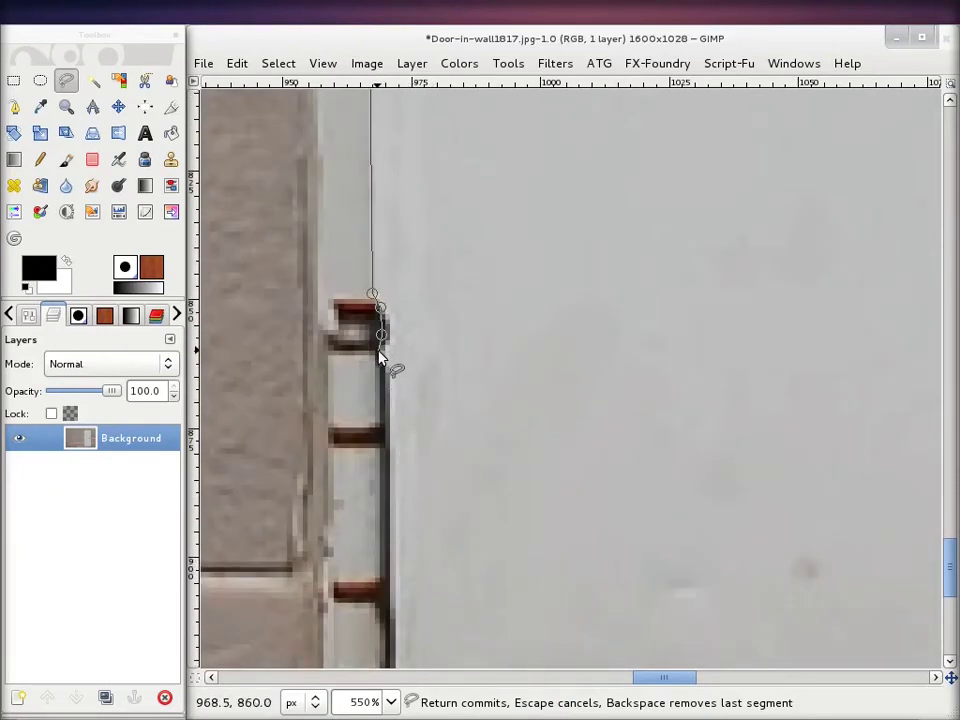
pyautogui.scroll(-5, 382, 350)
pyautogui.click(381, 386)
pyautogui.click(372, 397)
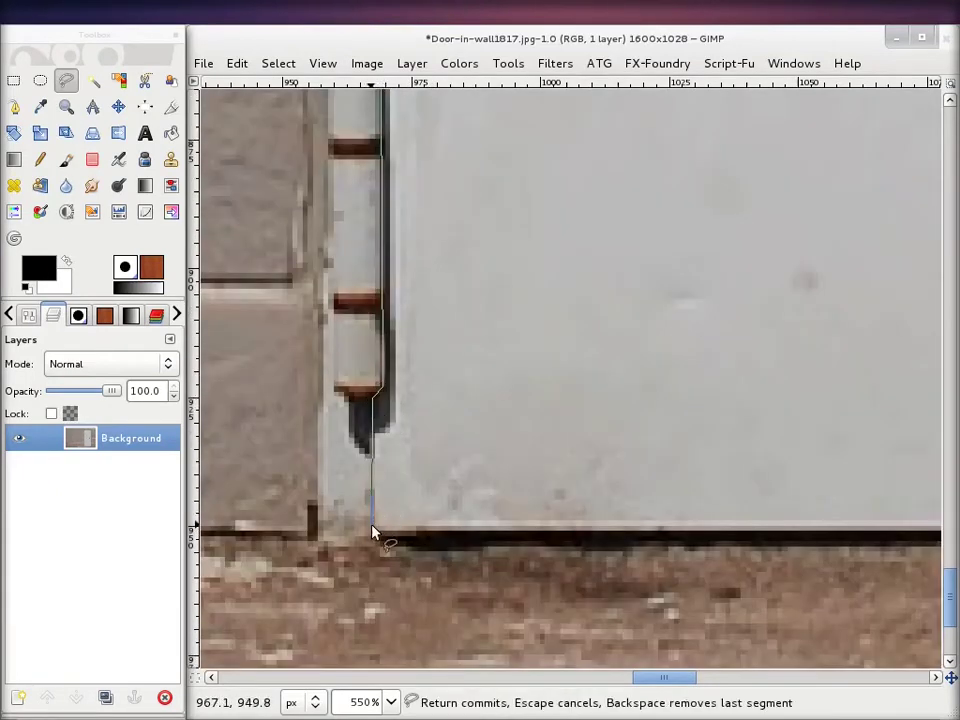
# Close the door outline at its starting point and return to the full view
pyautogui.scroll(5, 757, 300)
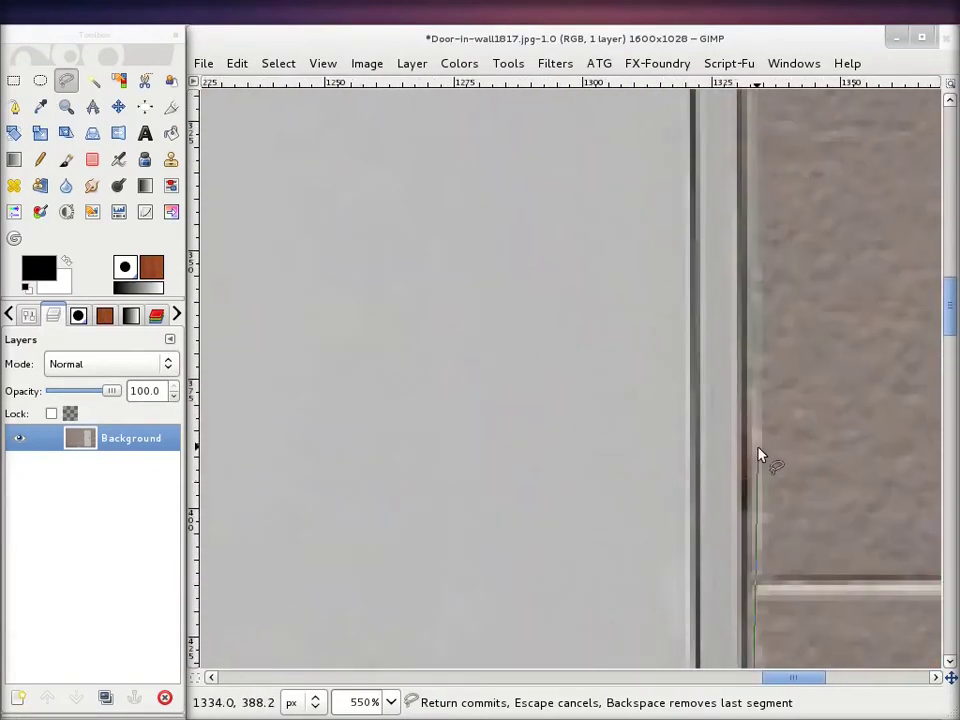
pyautogui.scroll(4, 740, 456)
pyautogui.scroll(5, 737, 250)
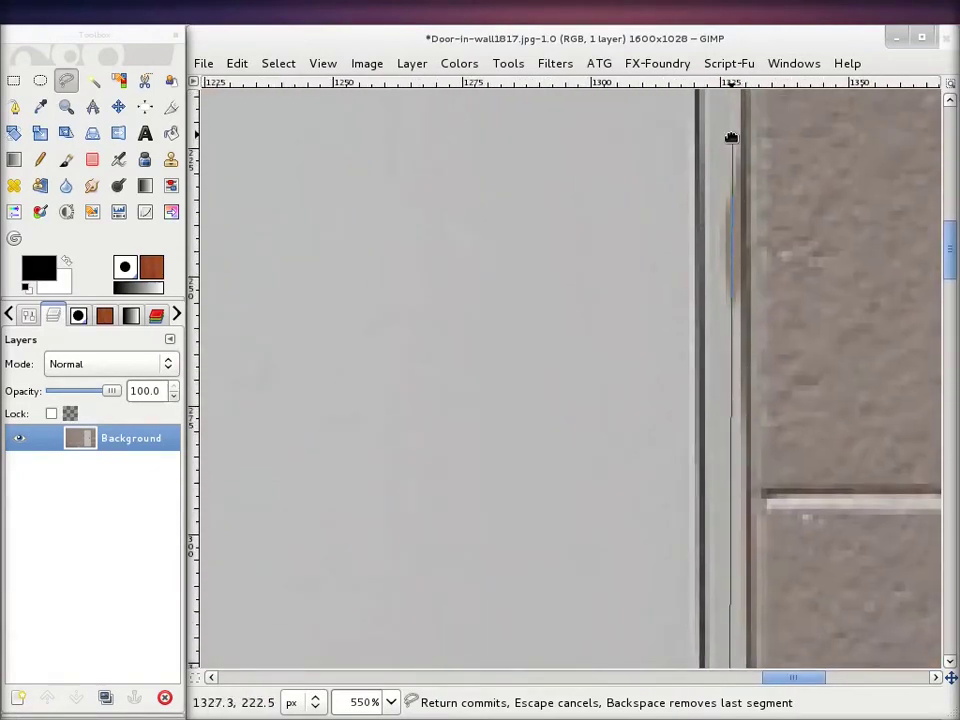
pyautogui.scroll(10, 600, 180)
pyautogui.hscroll(-2, 636, 225)
pyautogui.hscroll(-4, 346, 224)
pyautogui.hscroll(-1, 400, 222)
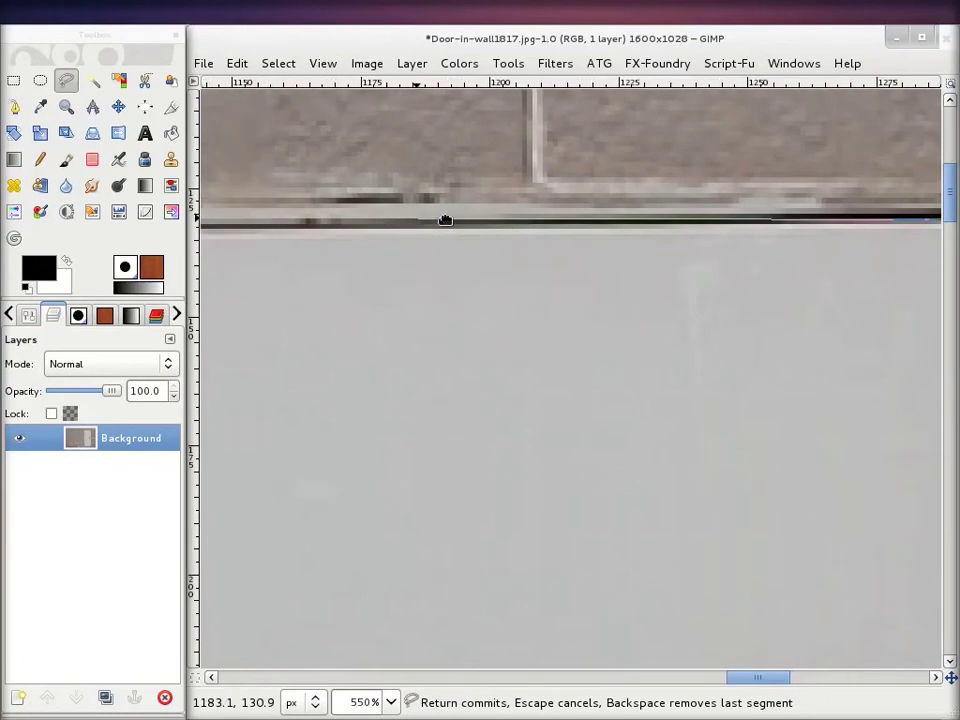
pyautogui.hscroll(-3, 321, 251)
pyautogui.hscroll(-2, 574, 240)
pyautogui.hscroll(-1, 315, 246)
pyautogui.hscroll(-4, 664, 246)
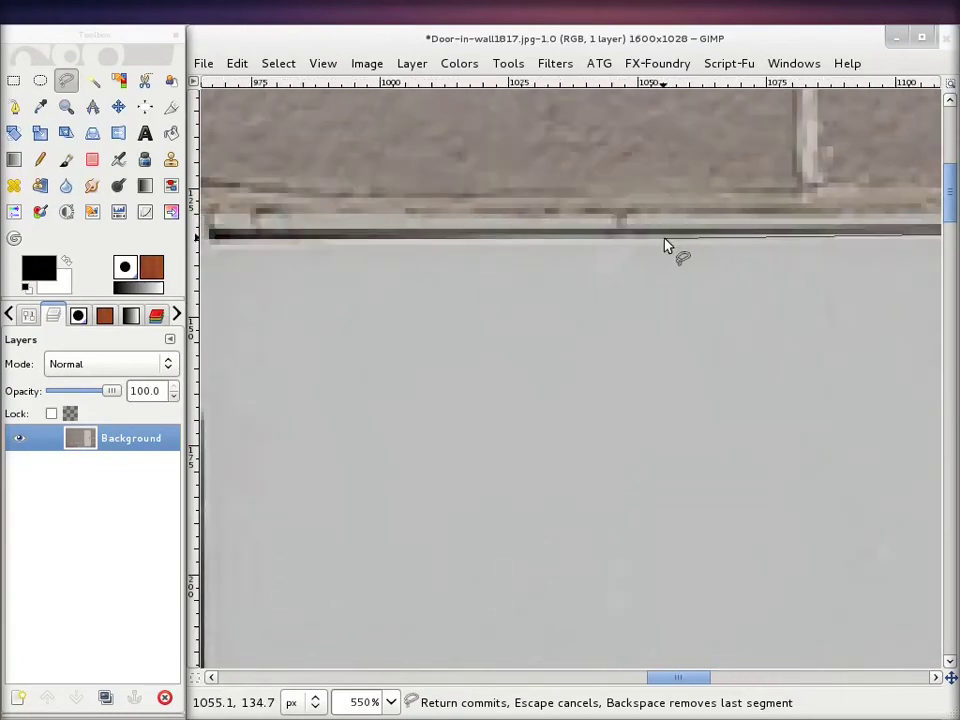
pyautogui.hscroll(-1, 430, 246)
pyautogui.hscroll(-2, 546, 253)
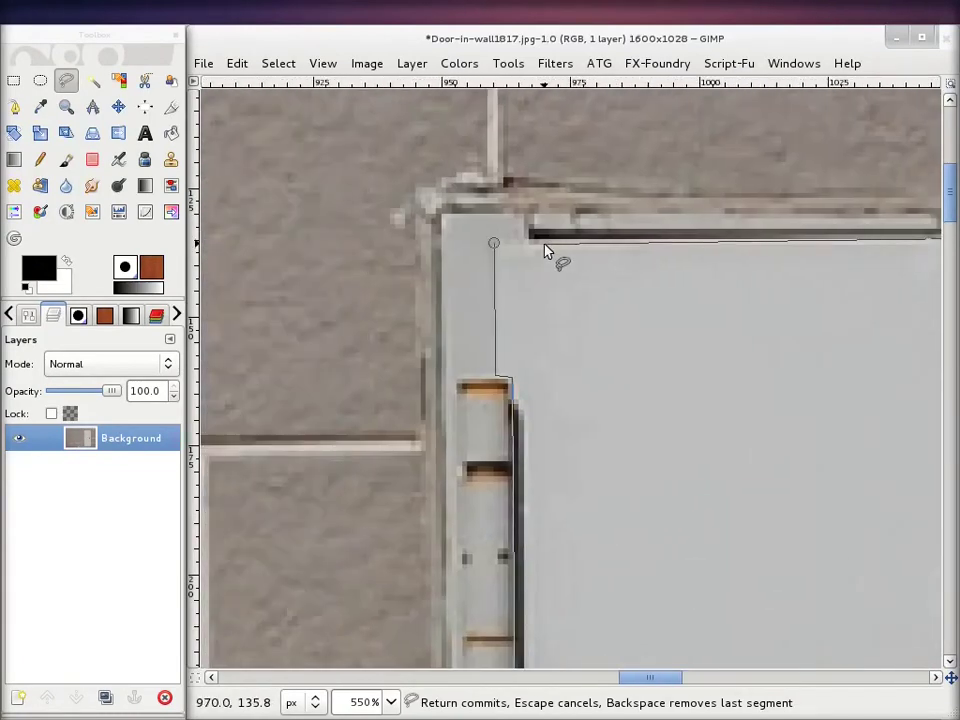
pyautogui.click(494, 248)
pyautogui.keyDown('ctrl'); pyautogui.scroll(-3, 714, 267); pyautogui.keyUp('ctrl')
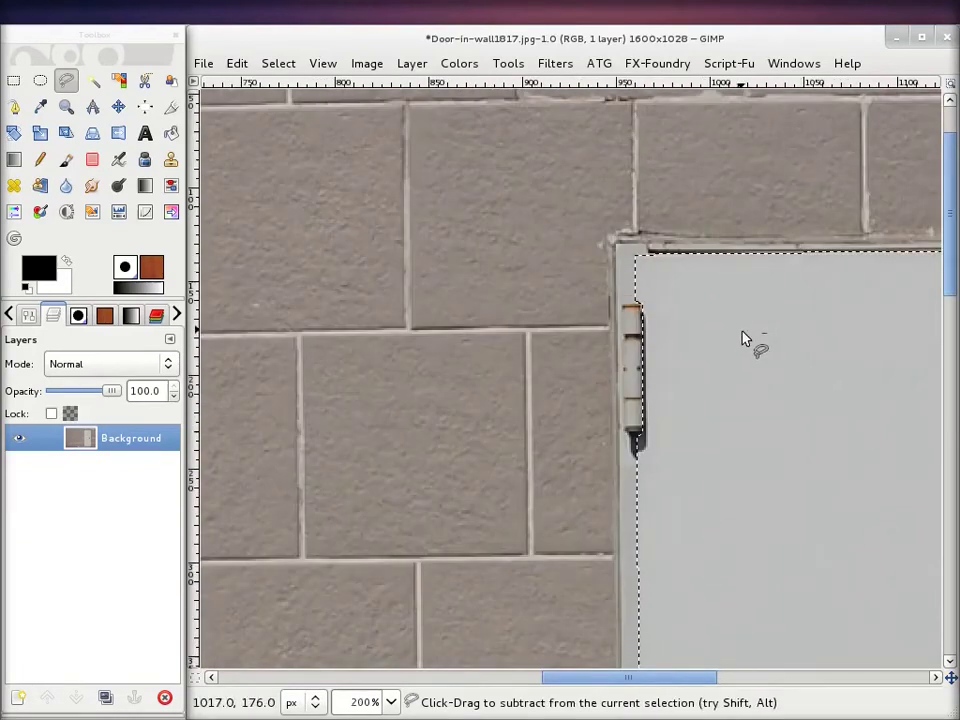
pyautogui.hscroll(5, 715, 350)
pyautogui.hscroll(1, 600, 345)
pyautogui.keyDown('ctrl'); pyautogui.scroll(-2, 547, 343); pyautogui.keyUp('ctrl')
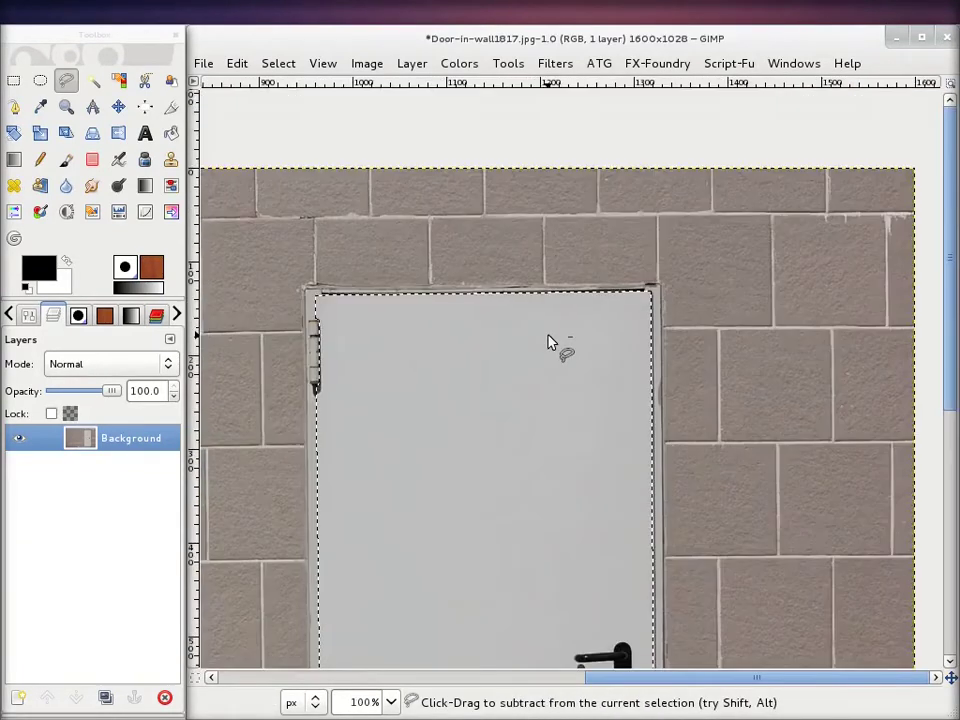
pyautogui.scroll(-5, 336, 386)
# Add a transparent senka kvake layer, fill the door with the Drvo pattern, and deselect
pyautogui.click(17, 697)
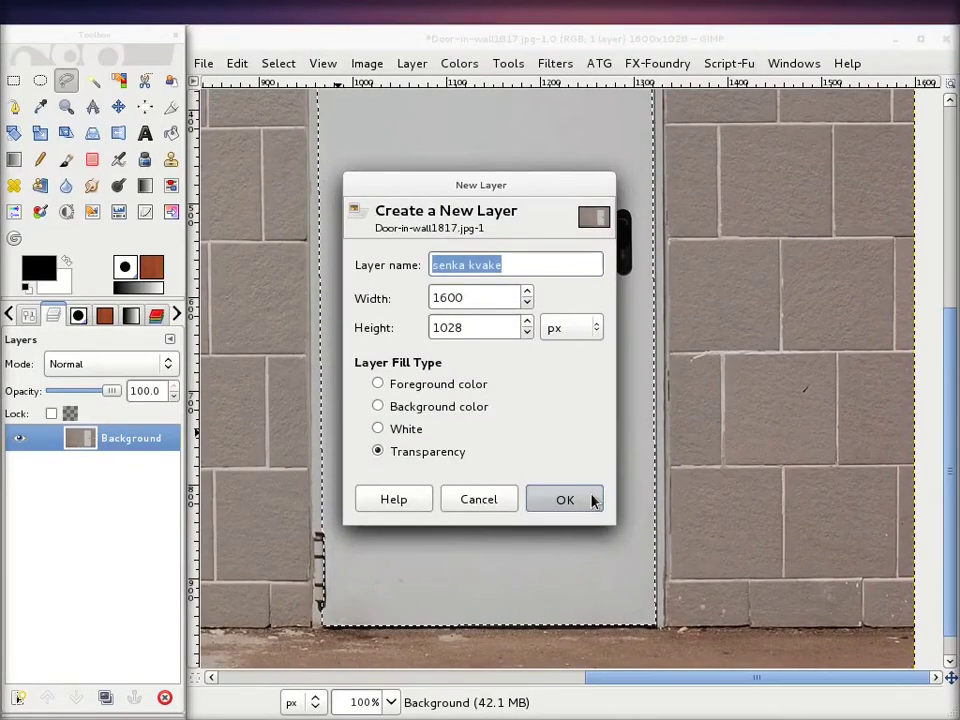
pyautogui.click(565, 500)
pyautogui.click(104, 315)
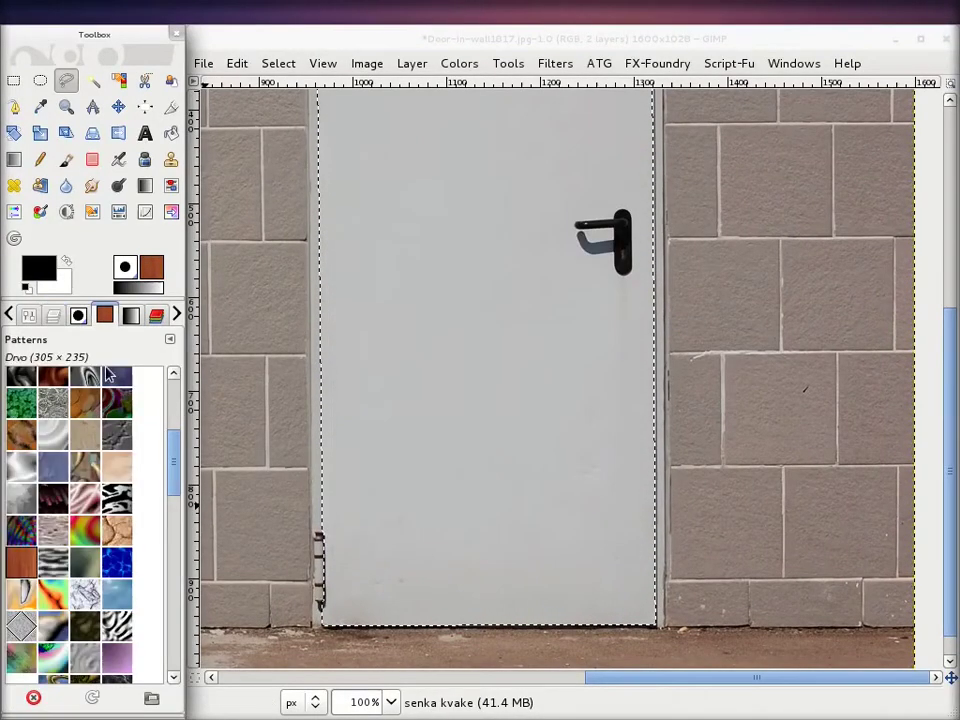
pyautogui.moveTo(21, 562); pyautogui.dragTo(415, 413)
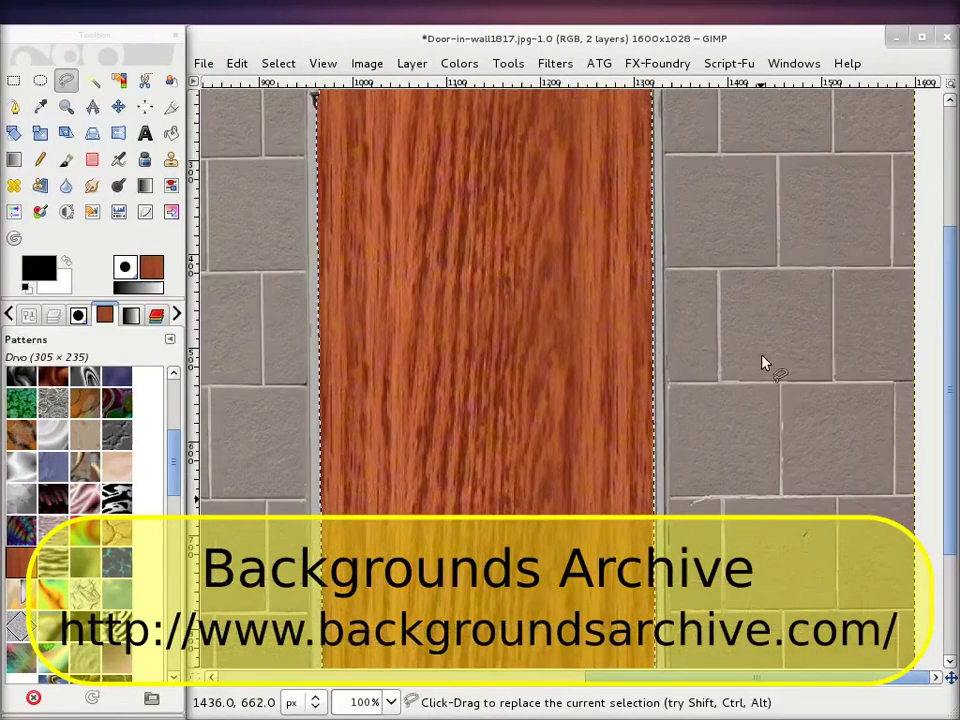
pyautogui.scroll(5, 763, 363)
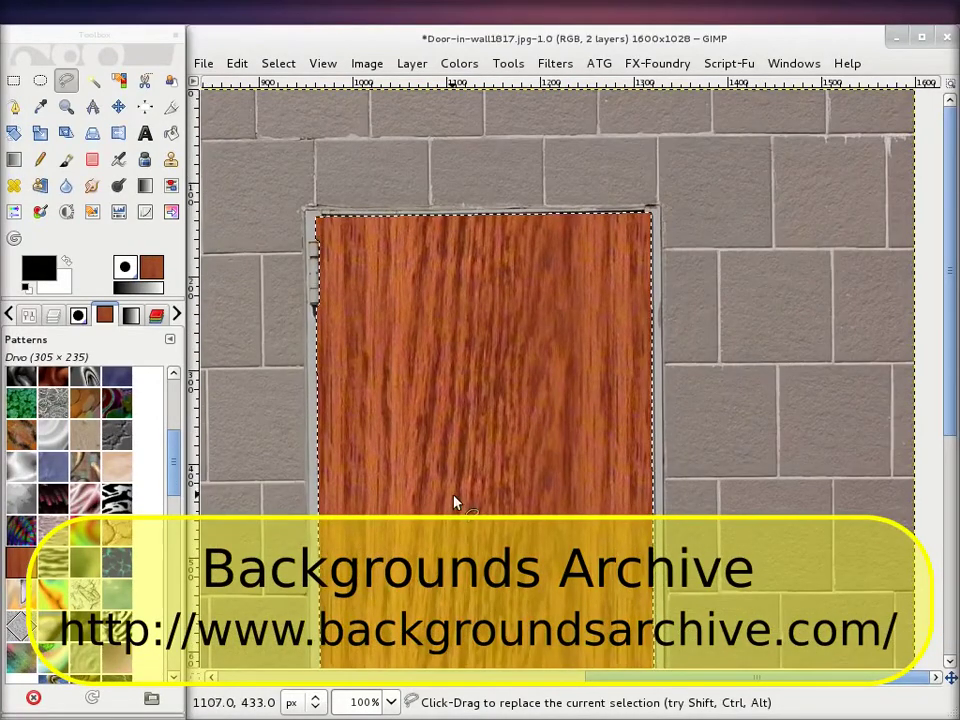
pyautogui.hotkey('ctrl', 'shift', 'a')
pyautogui.hotkey('ctrl', 'l')
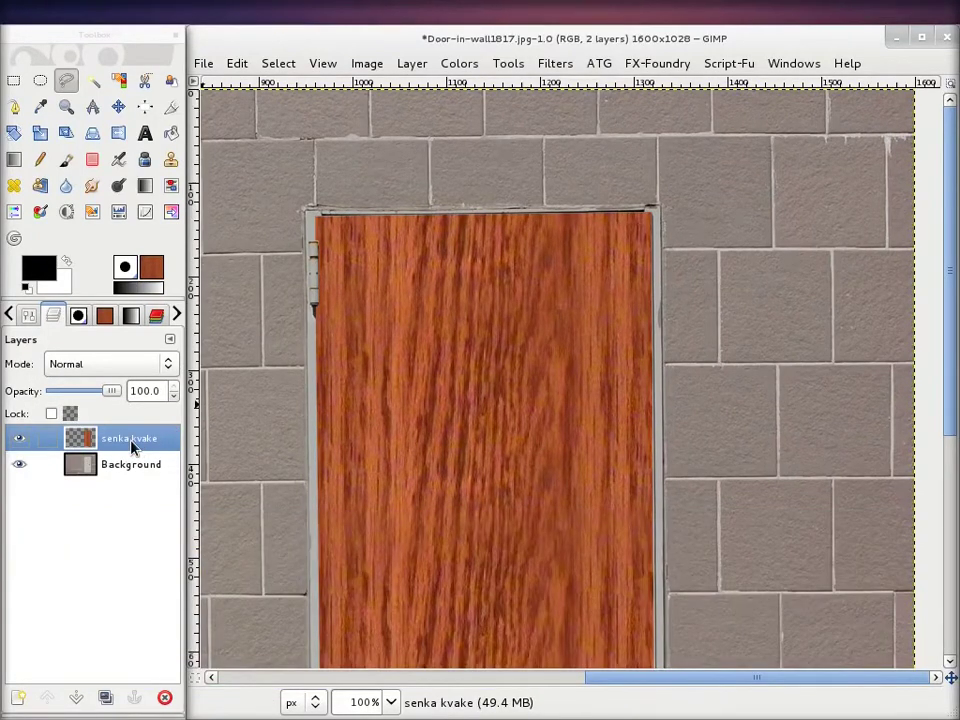
# Add a white full-opacity mask to the senka kvake layer and set its opacity to 30
pyautogui.rightClick(131, 448)
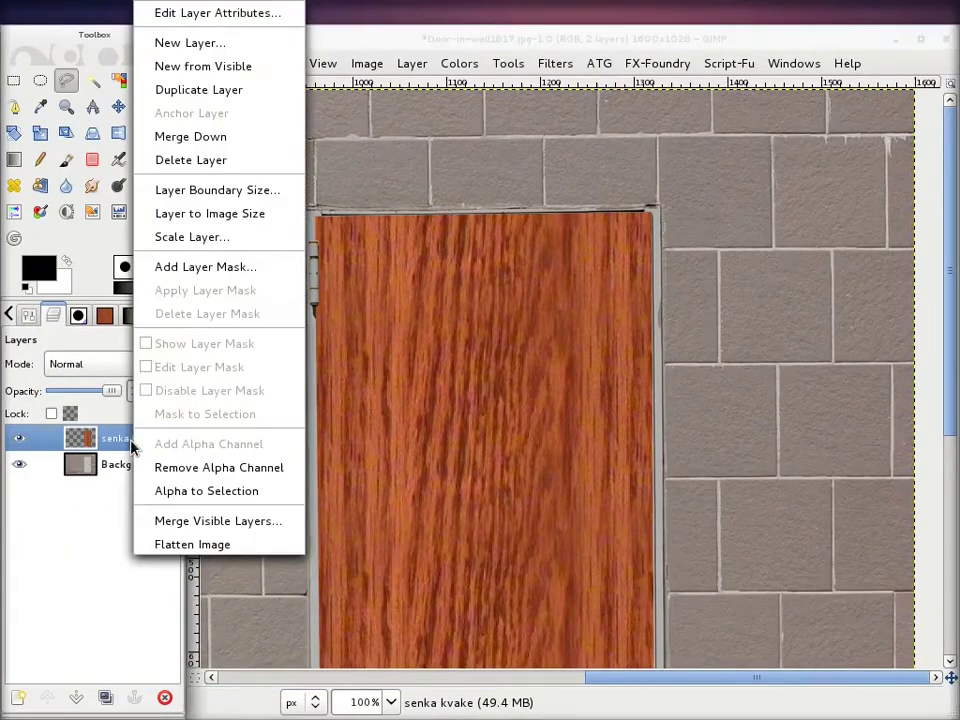
pyautogui.click(208, 268)
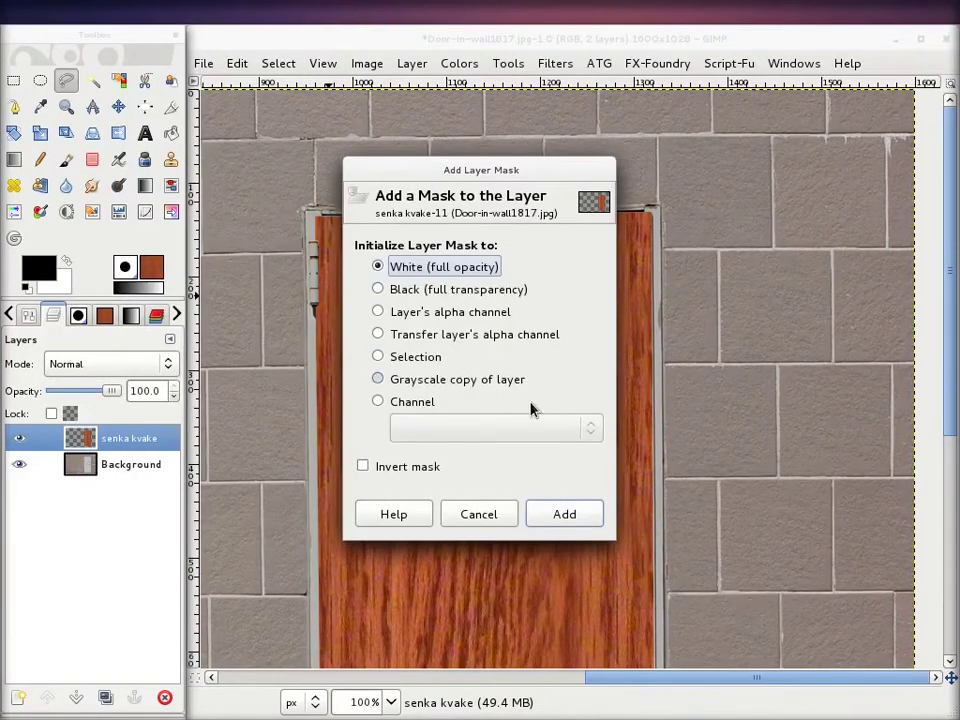
pyautogui.click(570, 518)
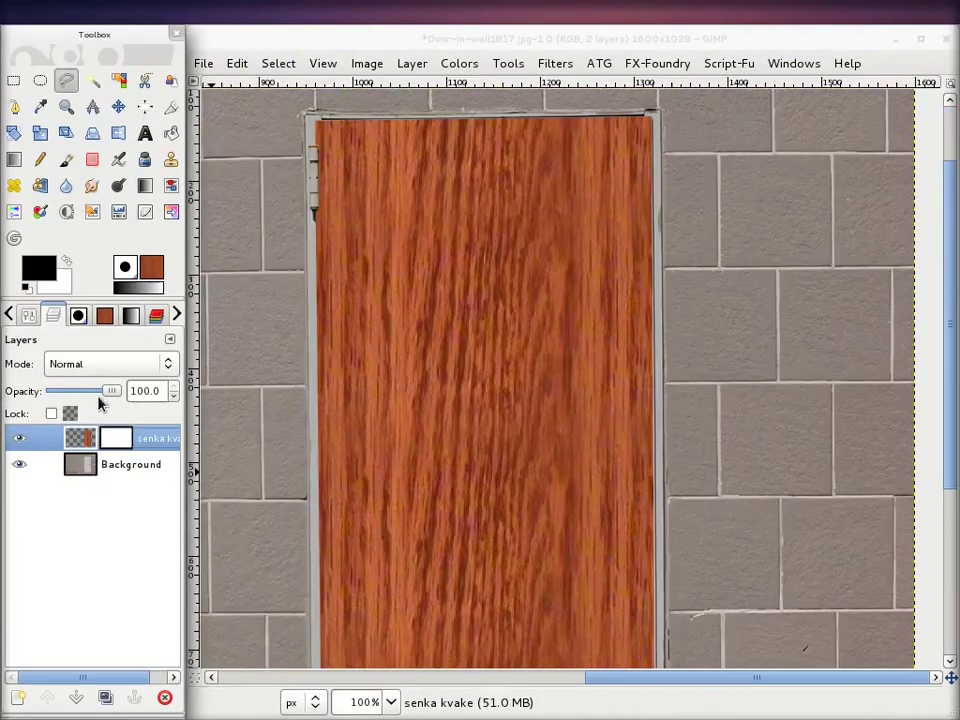
pyautogui.moveTo(111, 393); pyautogui.dragTo(78, 395)
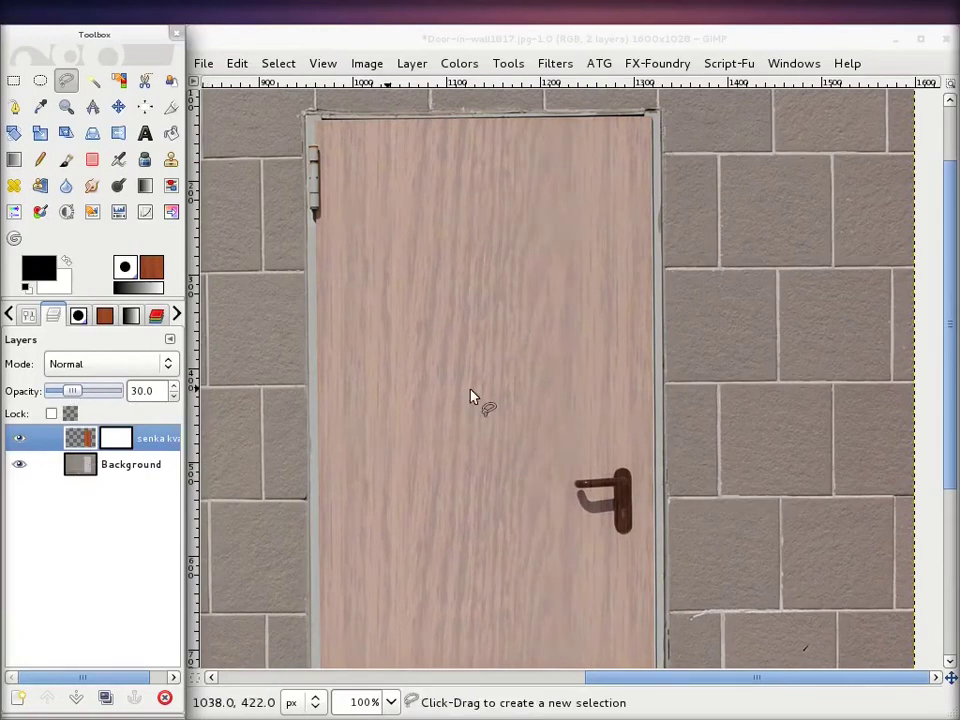
# Zoom in and trace a free selection around the door handle lever and knob plate
pyautogui.scroll(1, 654, 490)
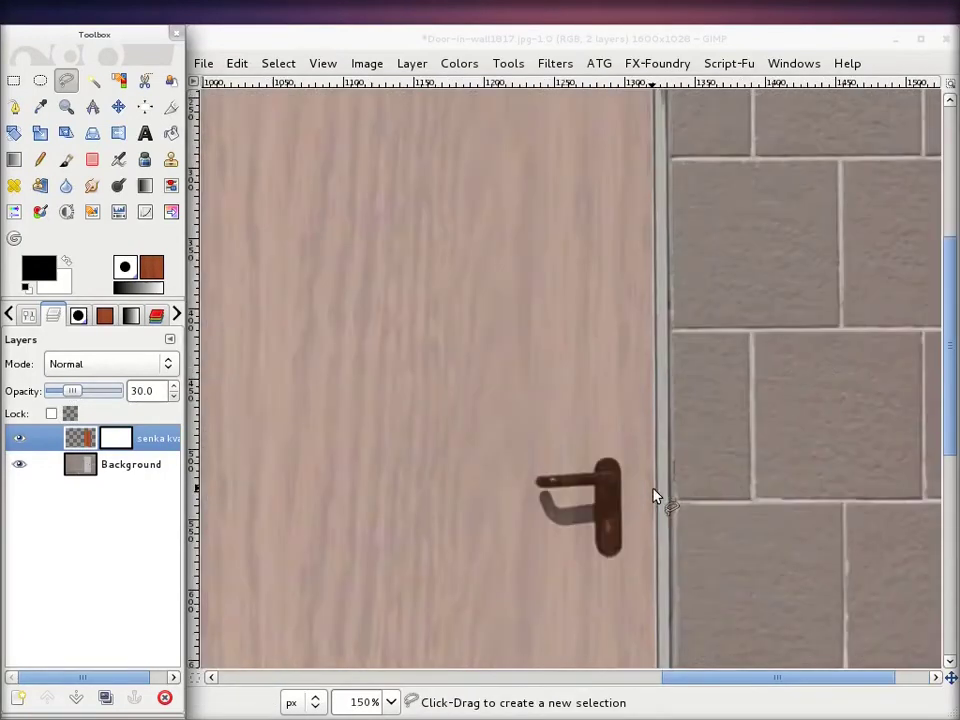
pyautogui.scroll(1, 654, 495)
pyautogui.scroll(1, 540, 480)
pyautogui.scroll(1, 615, 446)
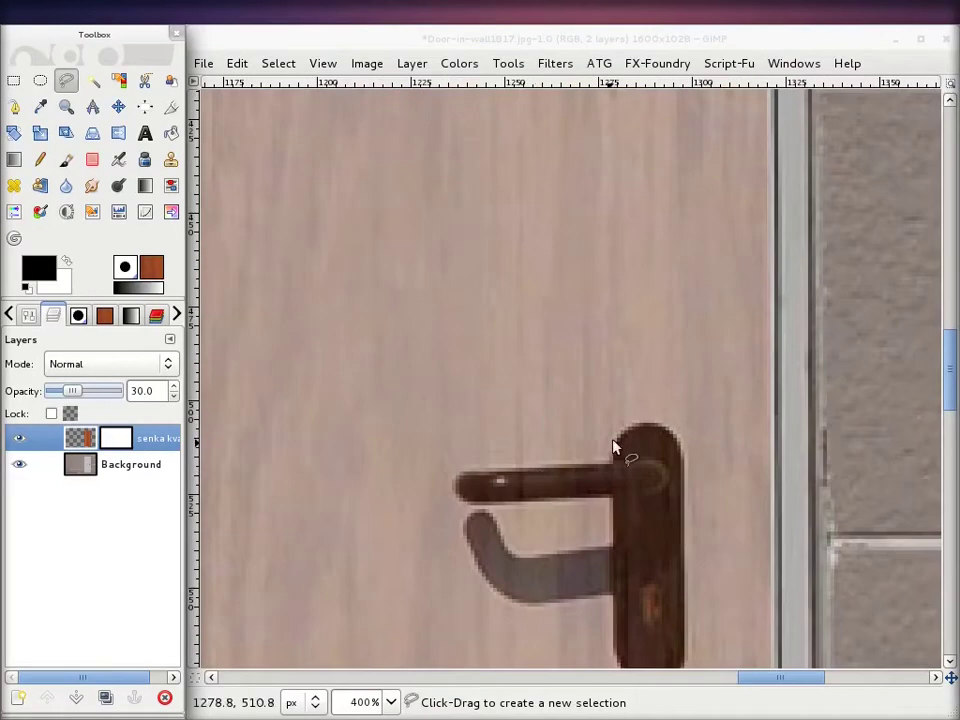
pyautogui.scroll(-3, 615, 446)
pyautogui.scroll(3, 612, 390)
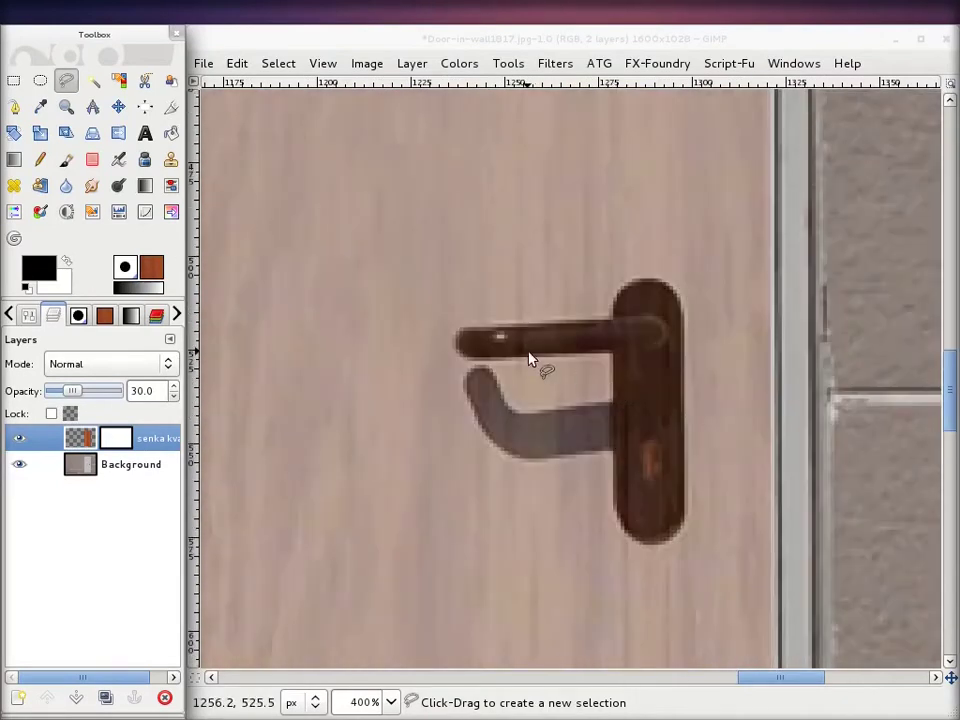
pyautogui.scroll(1, 529, 358)
pyautogui.click(66, 81)
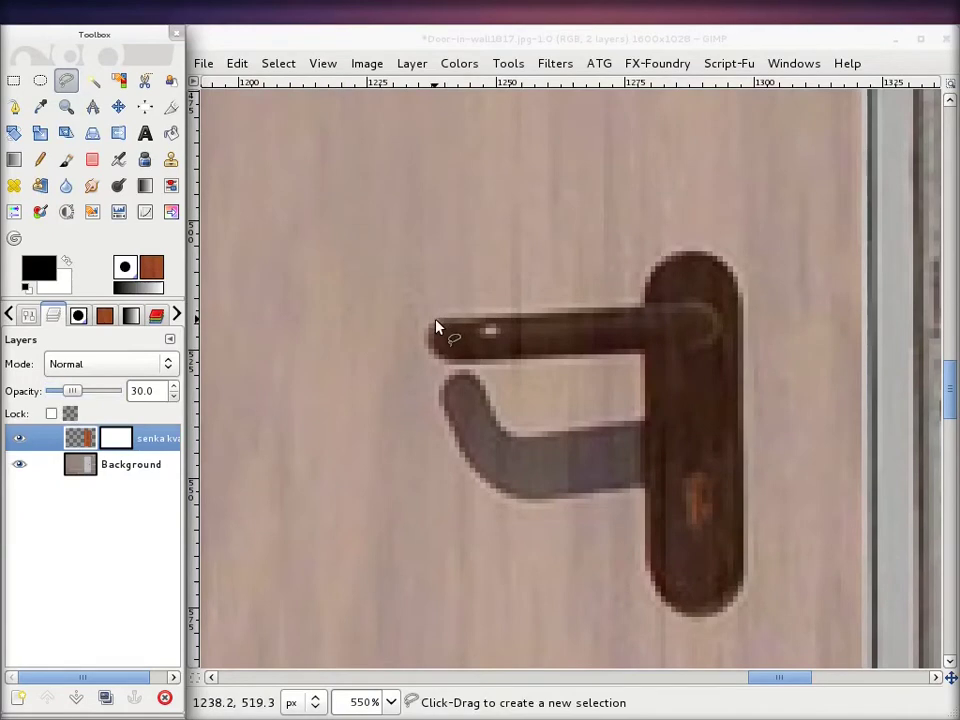
pyautogui.moveTo(436, 327); pyautogui.dragTo(737, 280)
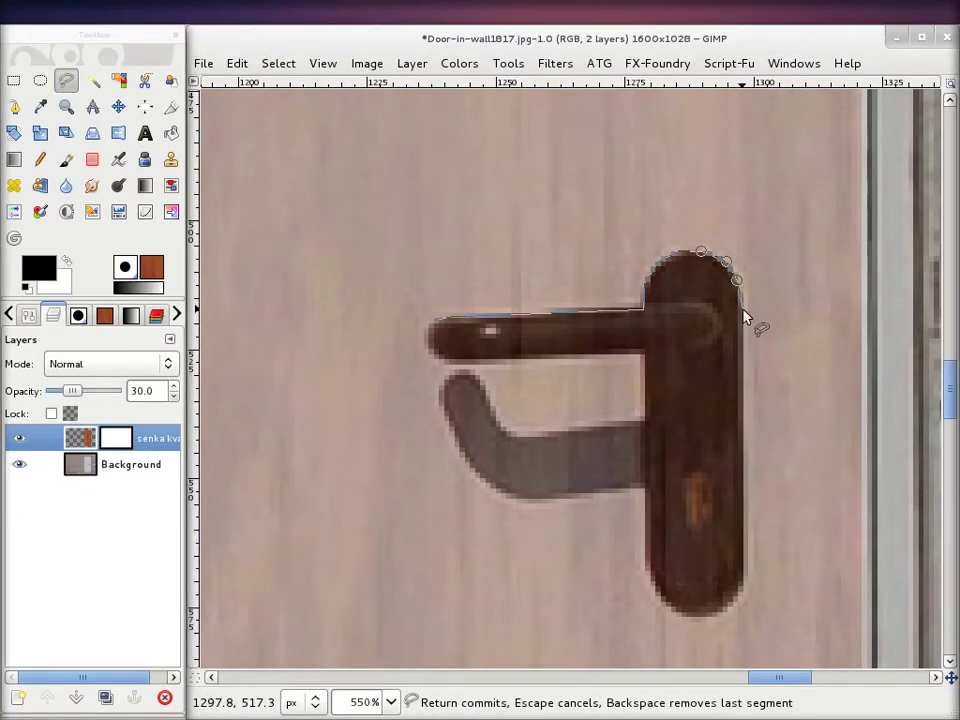
pyautogui.click(744, 582)
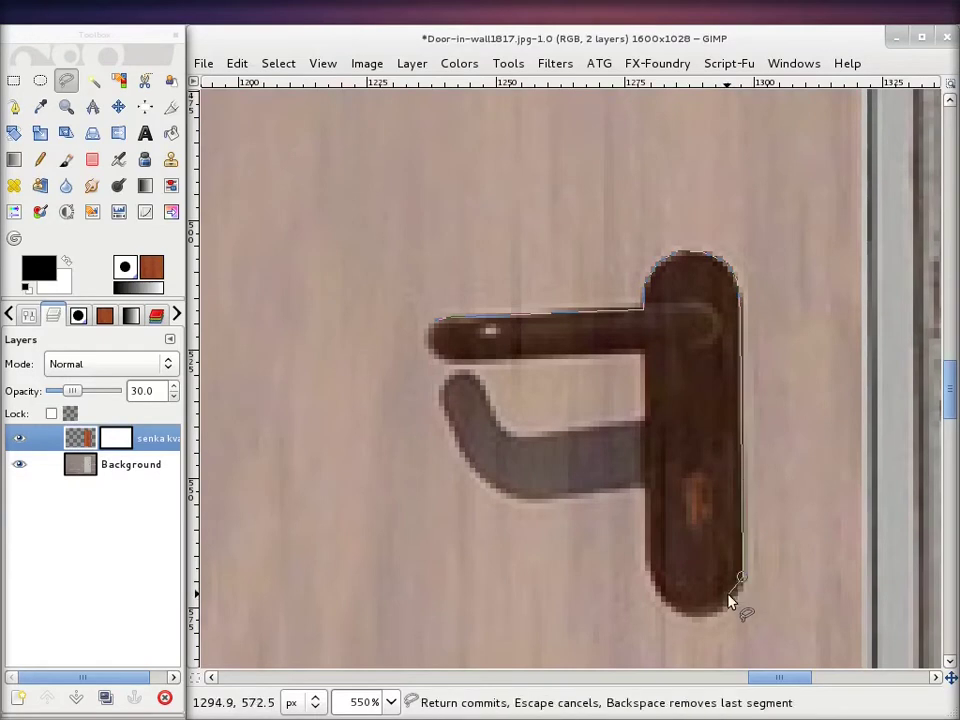
pyautogui.click(727, 597)
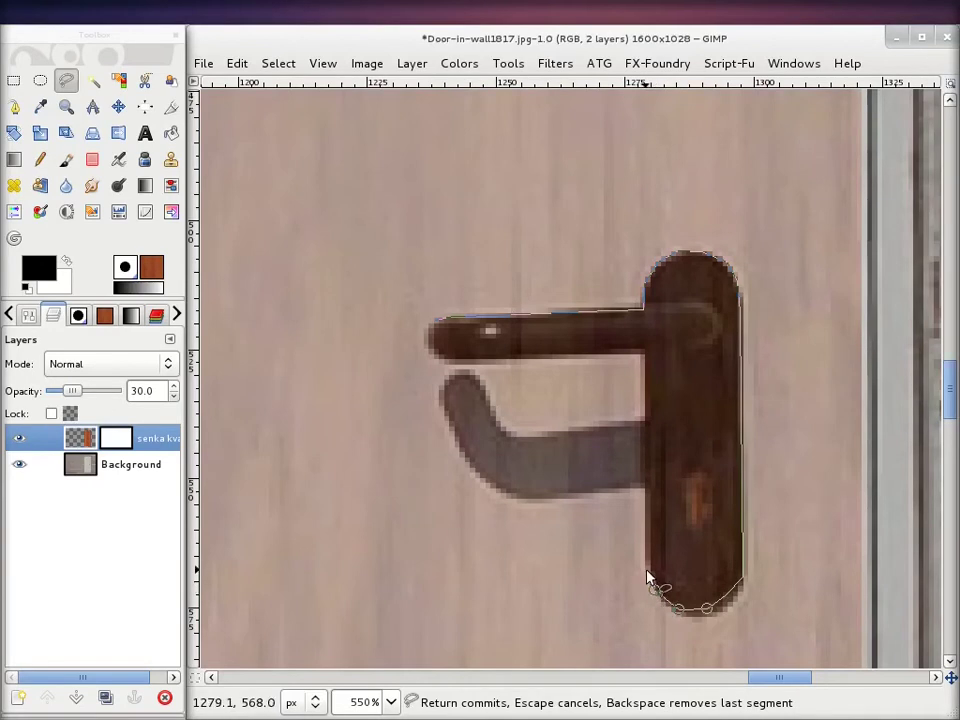
pyautogui.click(649, 574)
pyautogui.scroll(-4, 765, 322)
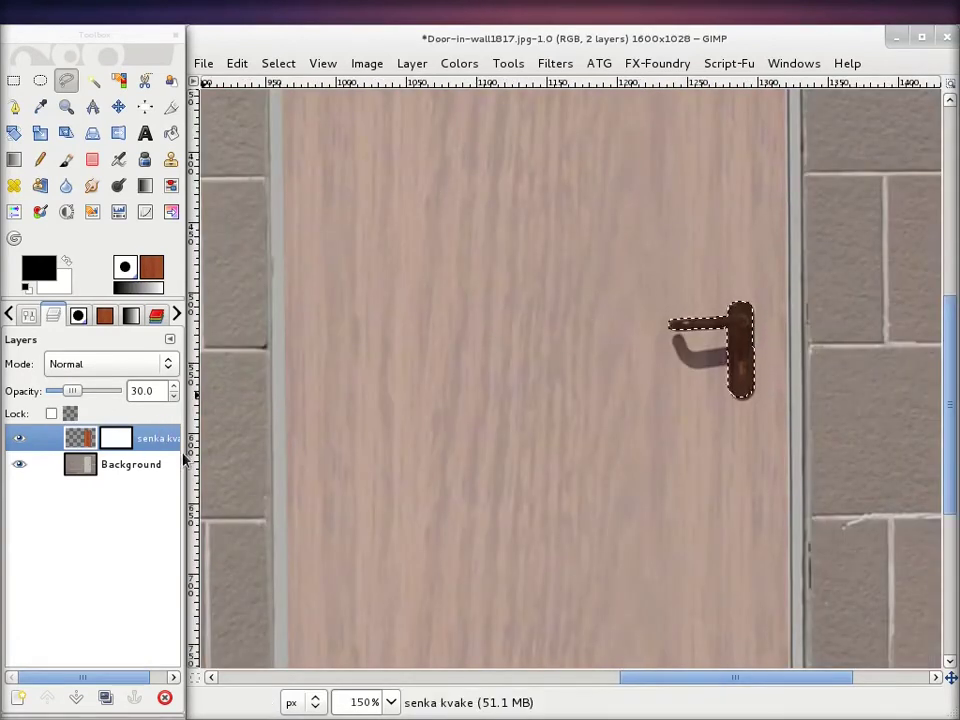
# Set the wood layer to 100 opacity, fill its mask black over the handle, and deselect
pyautogui.moveTo(71, 391); pyautogui.dragTo(122, 391)
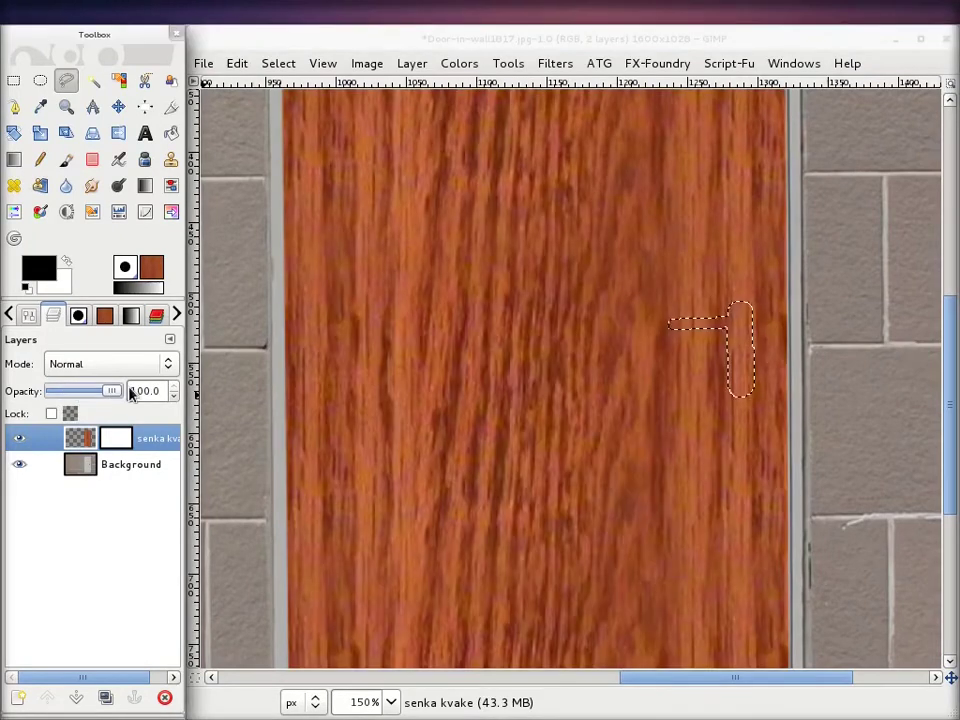
pyautogui.click(118, 442)
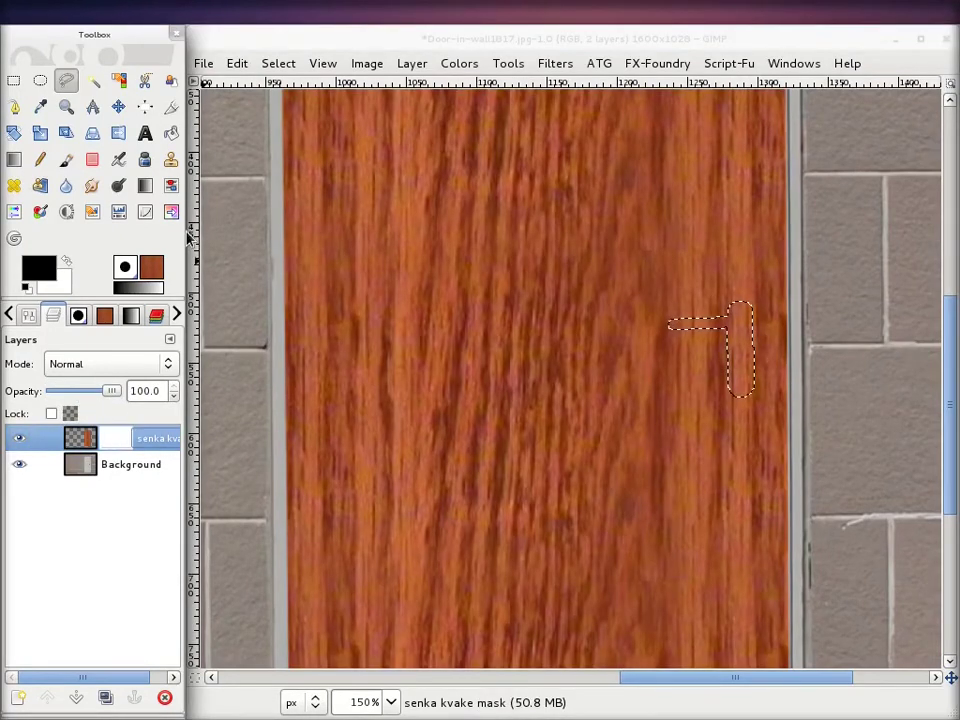
pyautogui.moveTo(42, 272); pyautogui.dragTo(742, 343)
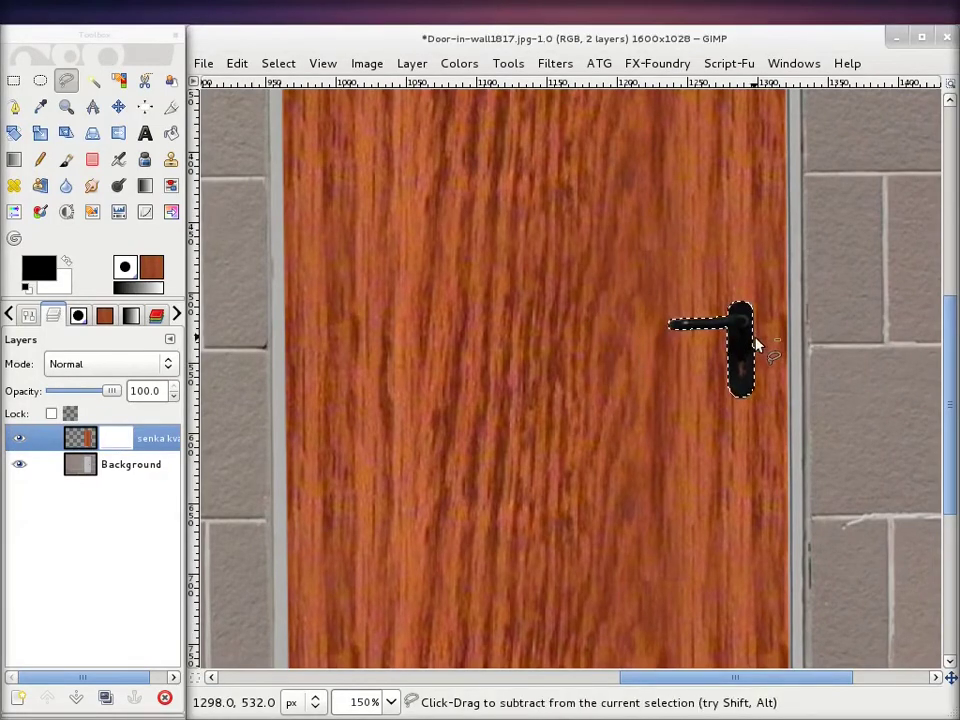
pyautogui.scroll(2, 755, 343)
pyautogui.scroll(2, 755, 343)
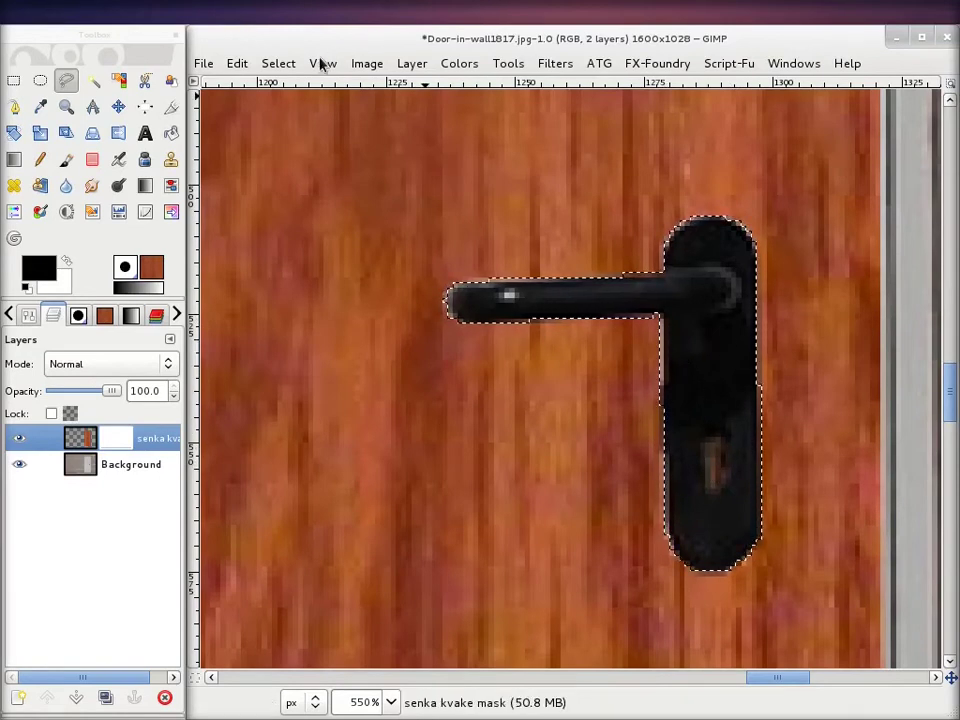
pyautogui.click(289, 65)
pyautogui.click(302, 114)
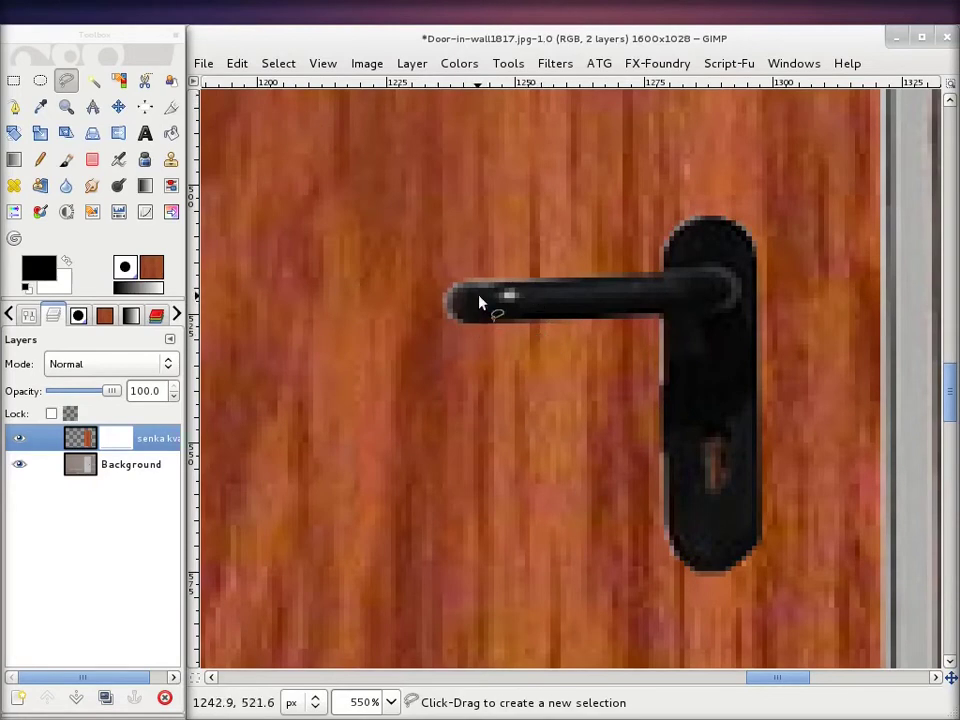
pyautogui.moveTo(121, 438)
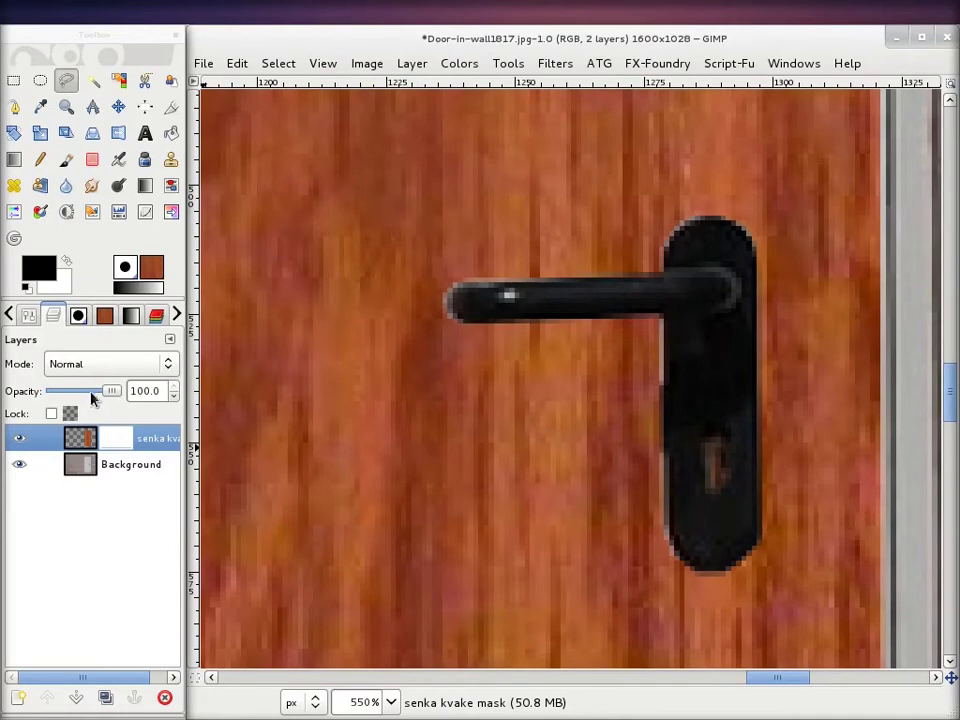
# Fade the wood layer and trace a free selection around the handle's cast shadow
pyautogui.click(80, 437)
pyautogui.moveTo(111, 391); pyautogui.dragTo(71, 396)
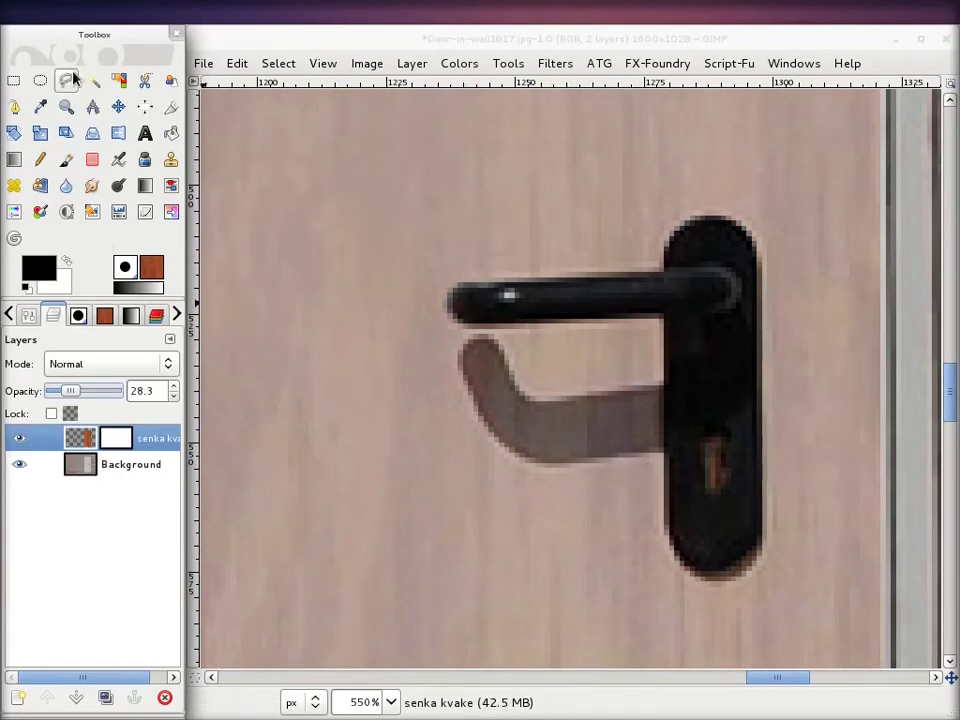
pyautogui.click(663, 383)
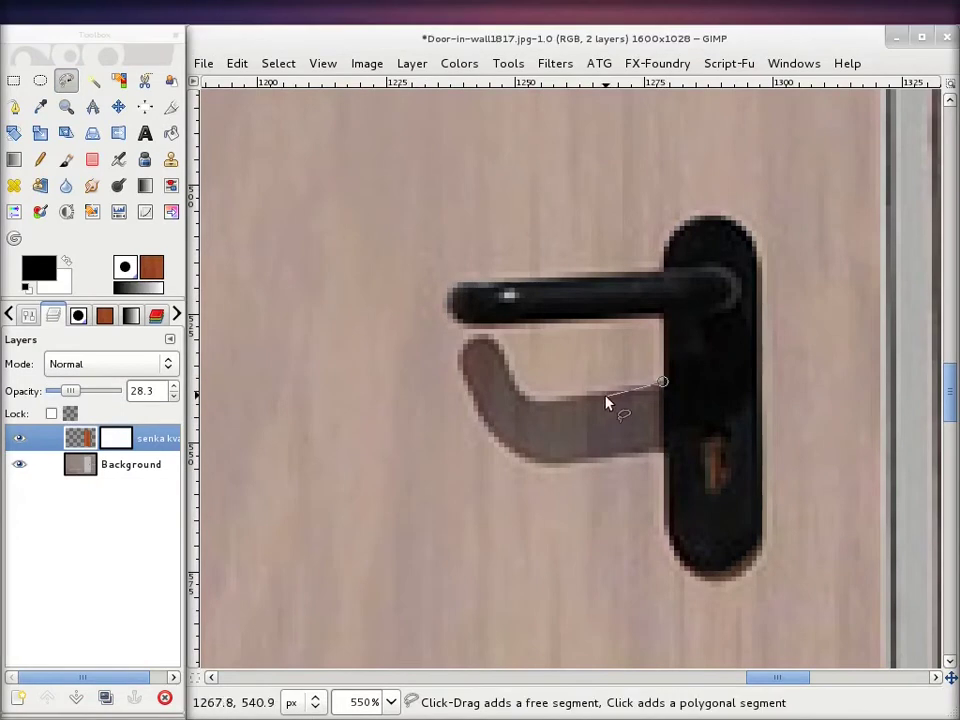
pyautogui.click(538, 402)
pyautogui.click(506, 362)
pyautogui.moveTo(483, 342); pyautogui.dragTo(673, 381)
pyautogui.click(673, 381)
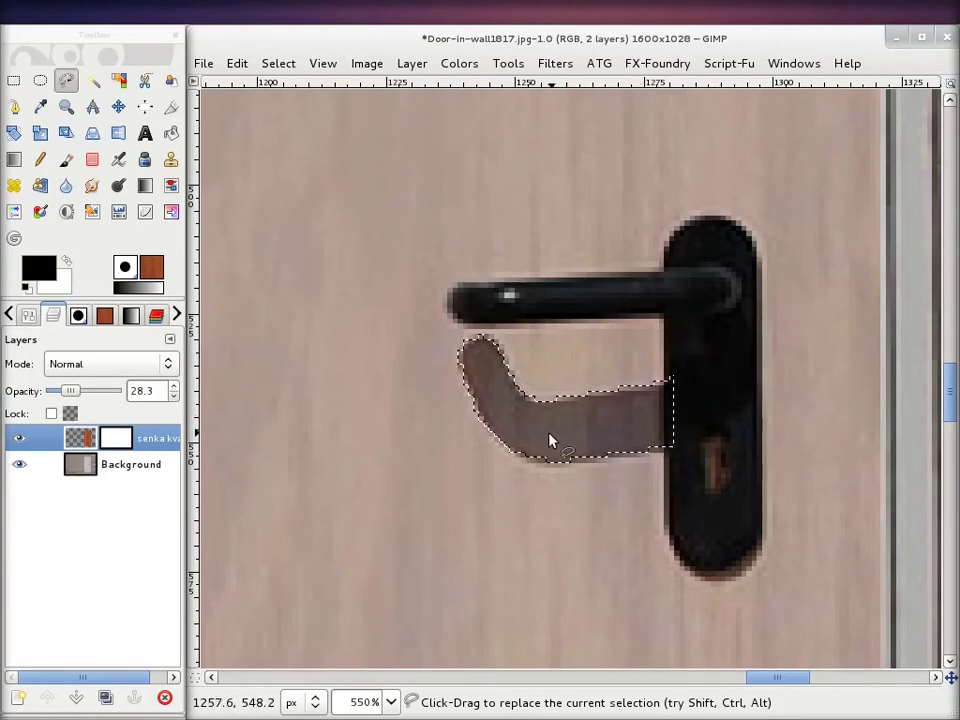
# Restore the wood layer to full opacity and make the layer itself active instead of its mask
pyautogui.click(68, 395)
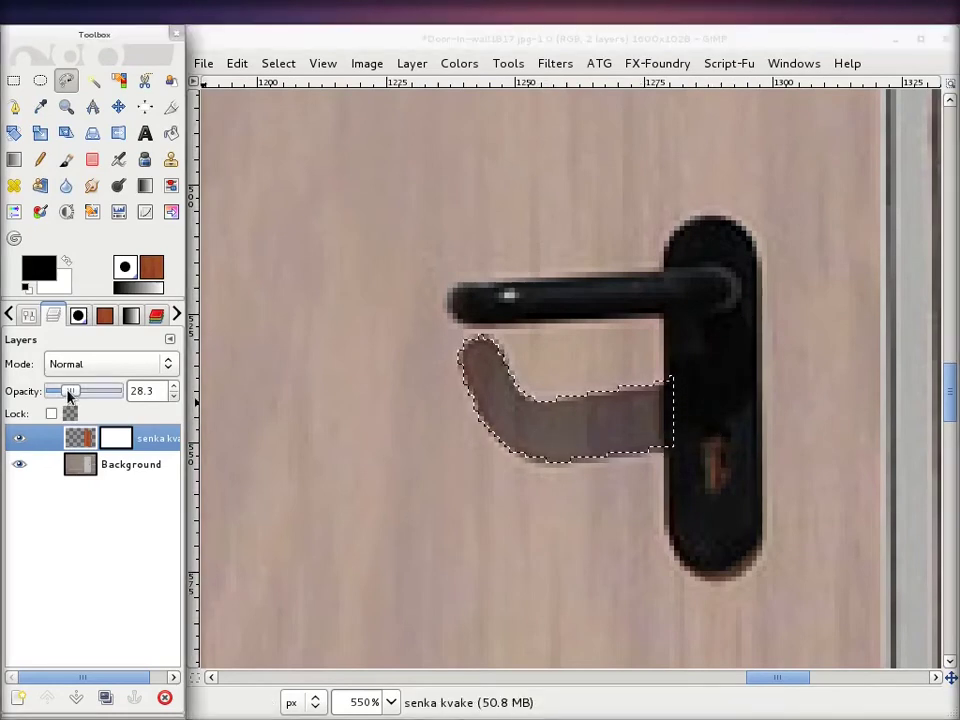
pyautogui.moveTo(68, 395); pyautogui.dragTo(150, 392)
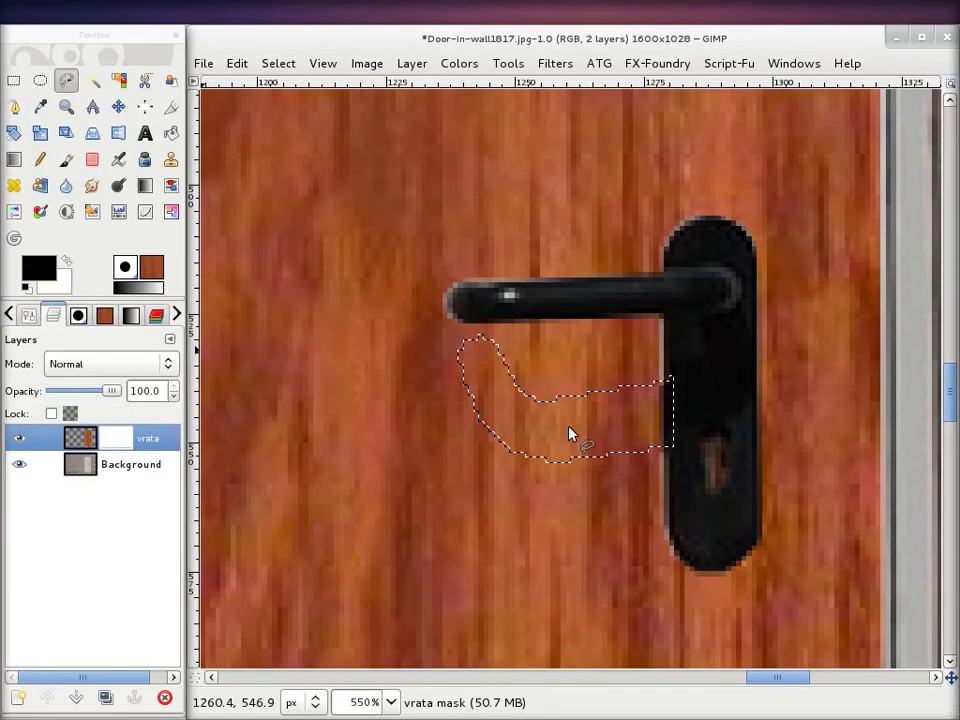
pyautogui.click(87, 437)
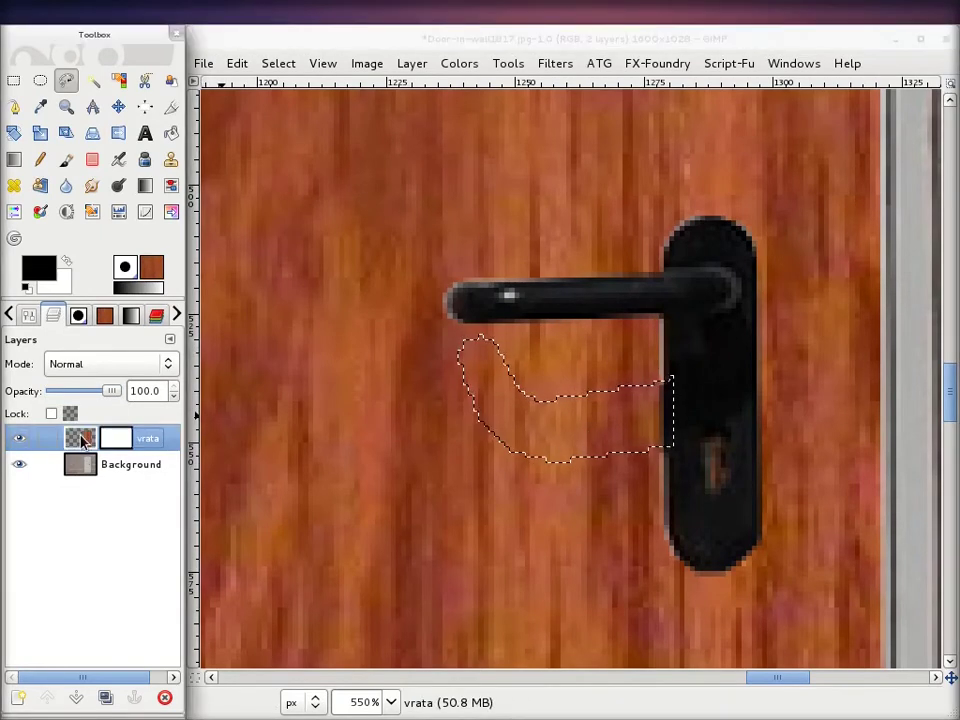
# Add a new transparent layer named senka kvake
pyautogui.click(20, 700)
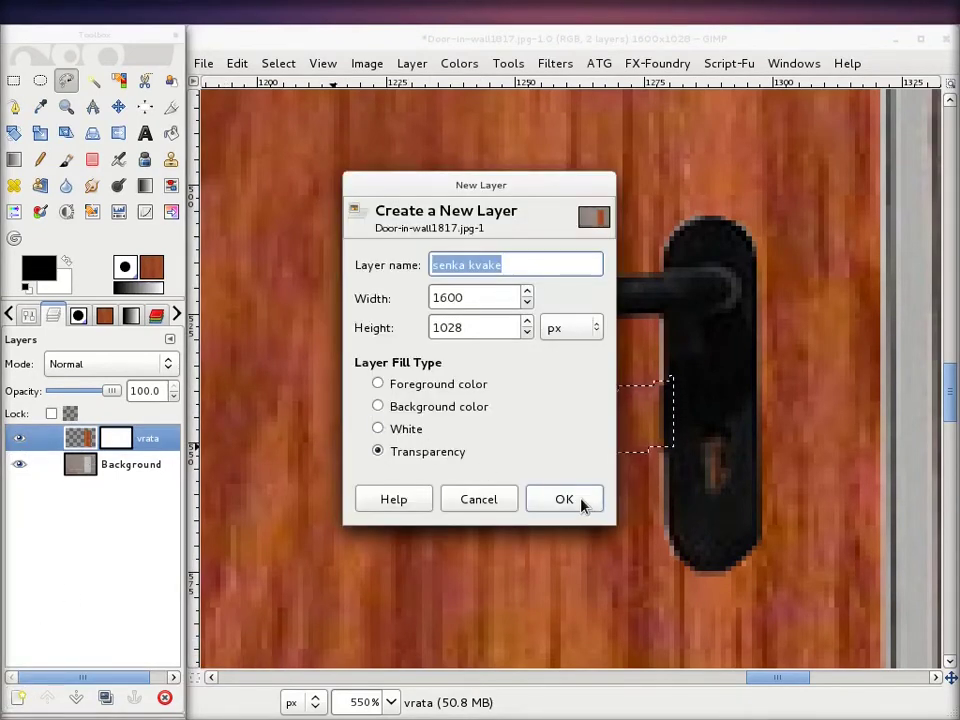
pyautogui.click(583, 505)
pyautogui.doubleClick(127, 443)
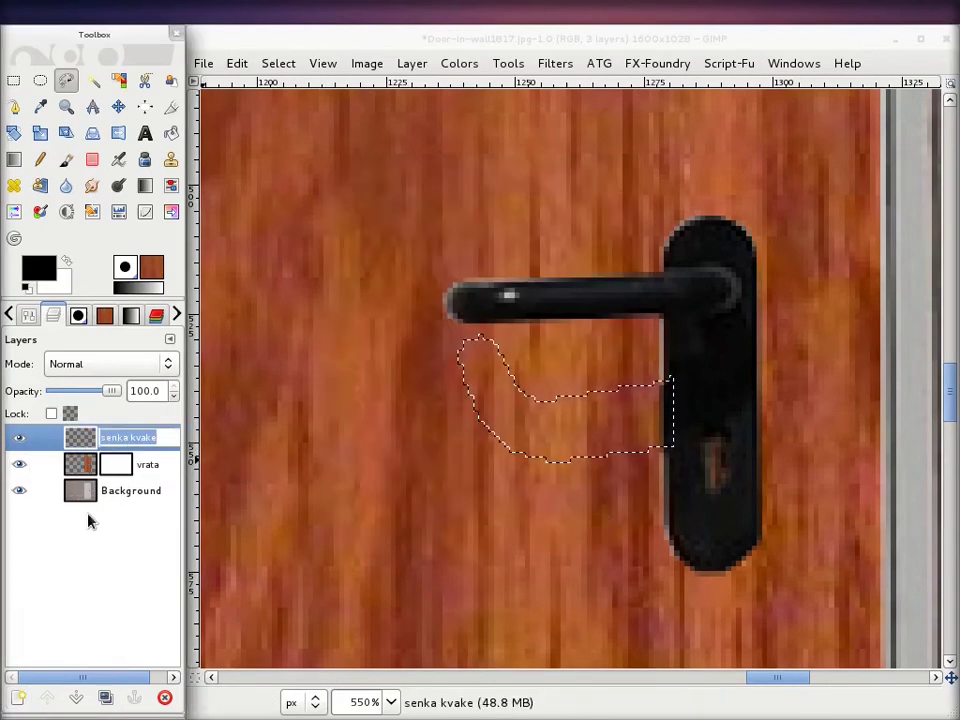
pyautogui.press('Return')
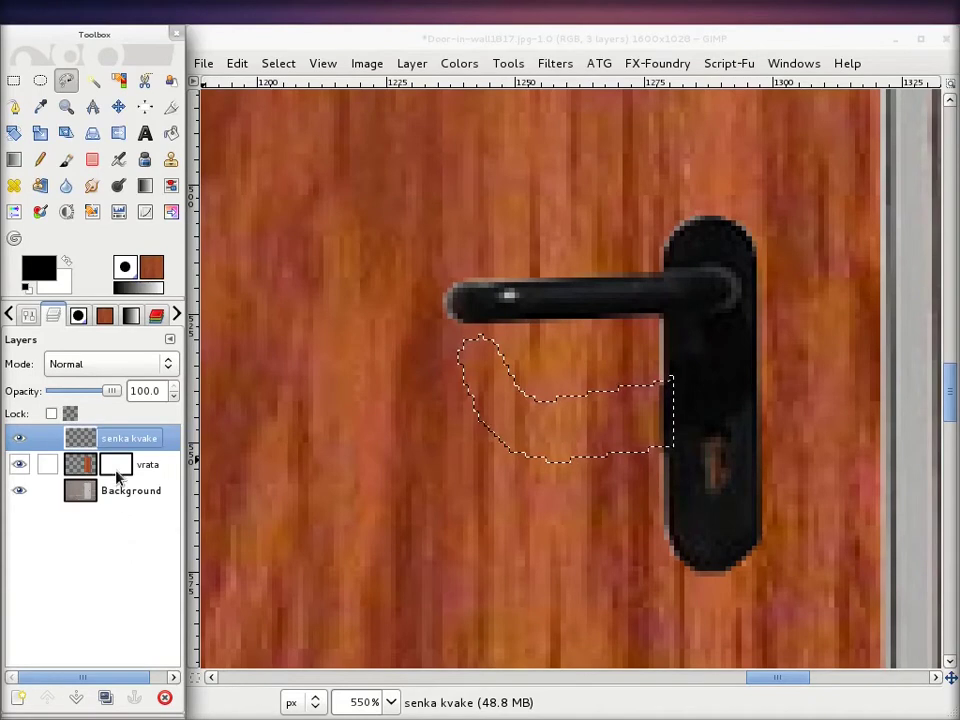
# Fill the shadow selection with black and set the layer opacity to 40
pyautogui.moveTo(38, 268)
pyautogui.mouseDown()
pyautogui.moveTo(543, 440)
pyautogui.moveTo(604, 439)
pyautogui.mouseUp()
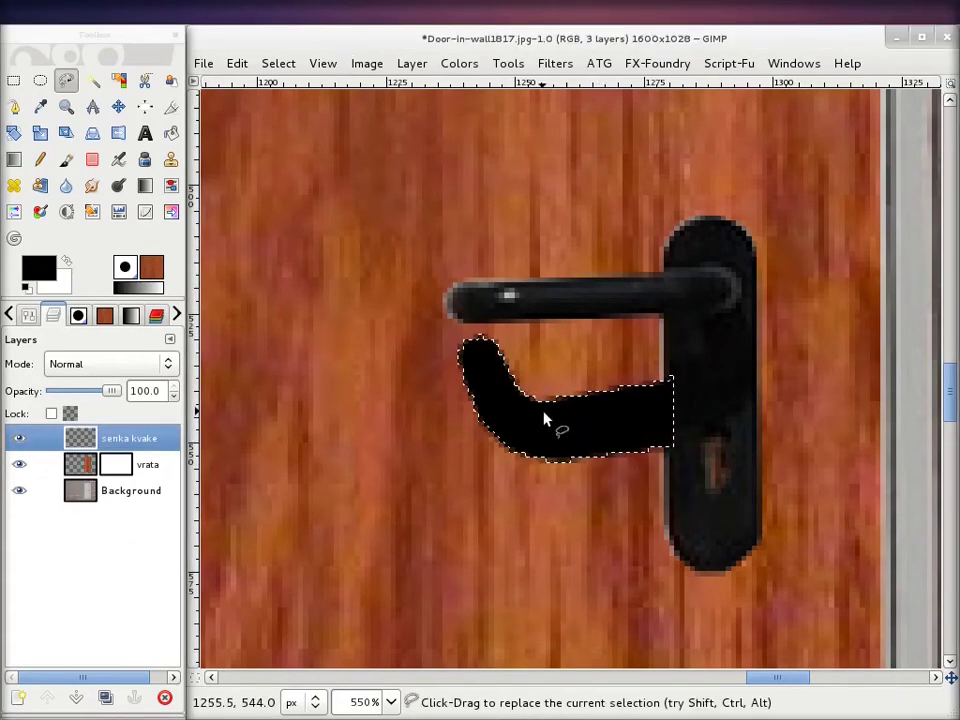
pyautogui.moveTo(112, 391); pyautogui.dragTo(77, 392)
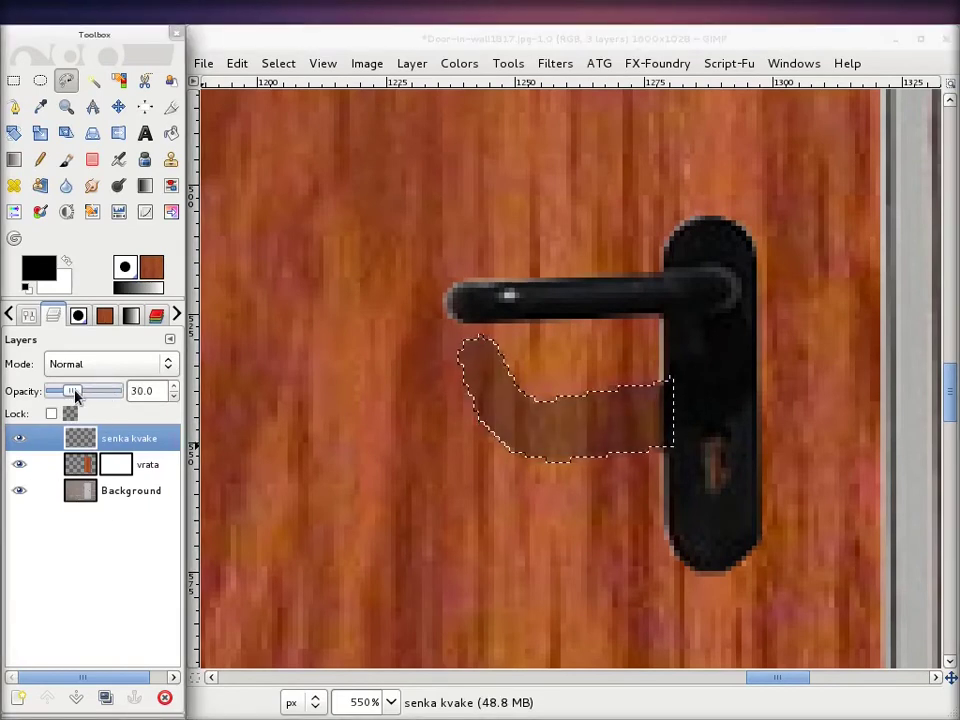
pyautogui.moveTo(75, 392)
pyautogui.mouseDown()
pyautogui.moveTo(163, 393)
pyautogui.moveTo(124, 382)
pyautogui.mouseUp()
pyautogui.write('40')
pyautogui.press('Return')
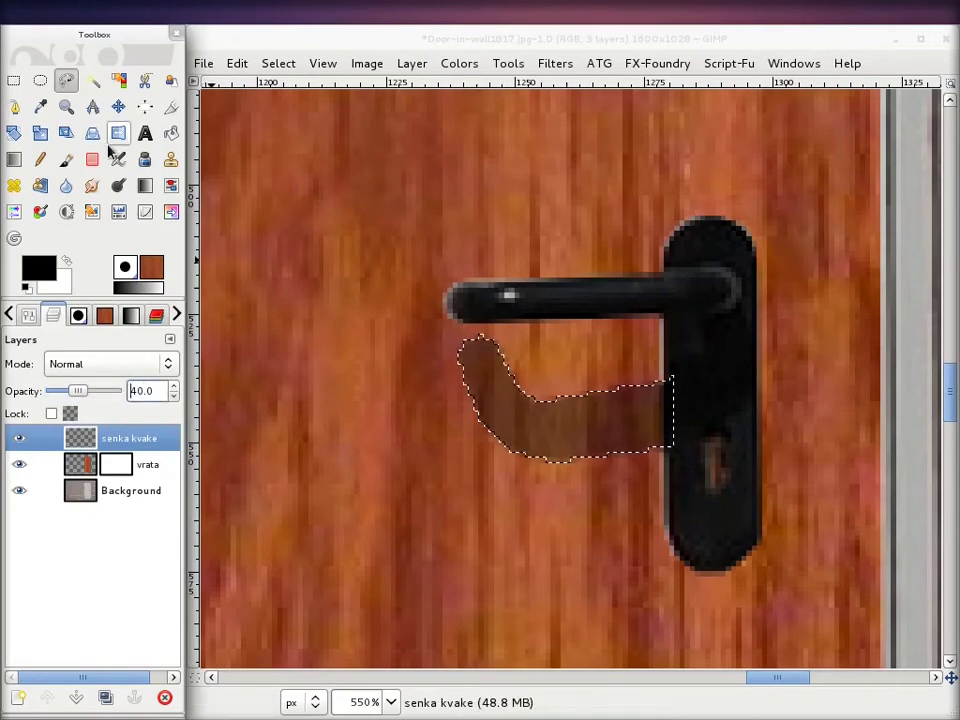
pyautogui.click(280, 64)
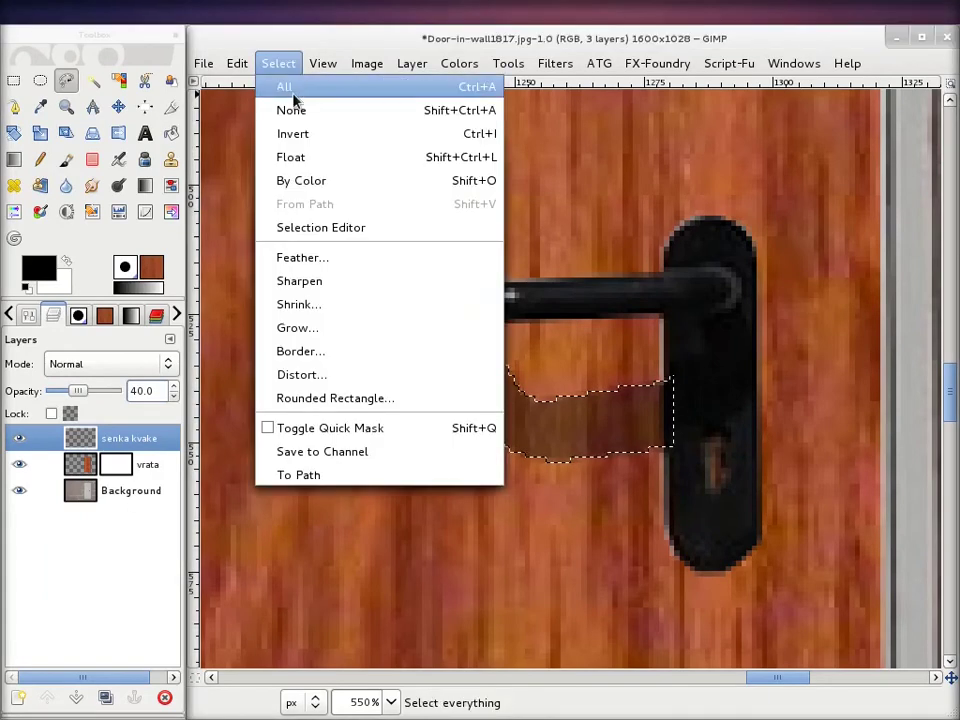
pyautogui.click(295, 112)
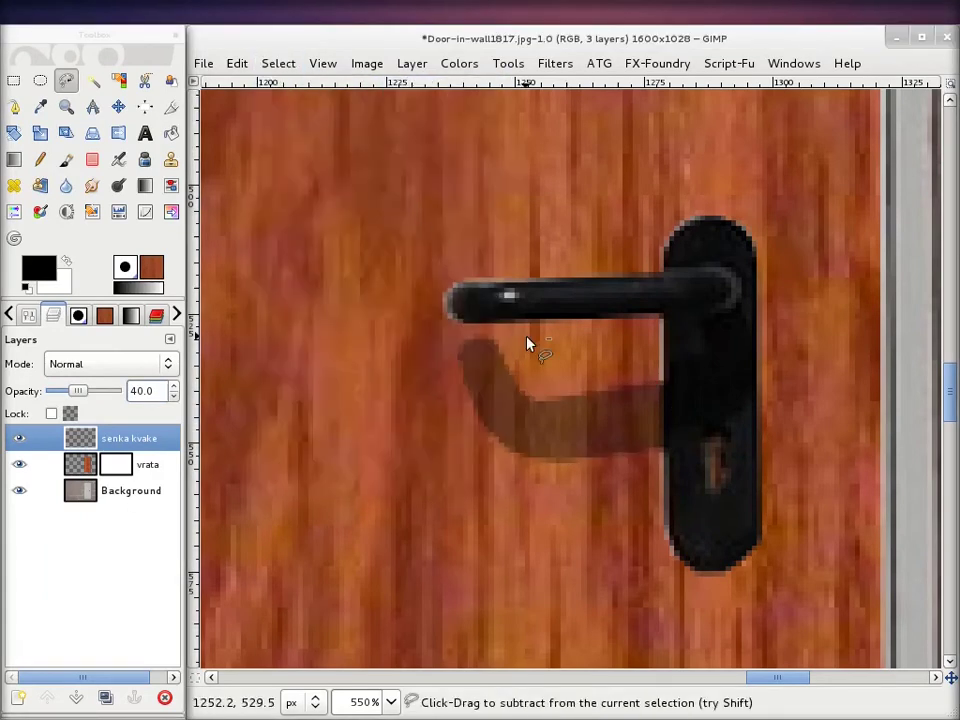
pyautogui.scroll(-2, 527, 343)
pyautogui.scroll(-1, 527, 343)
pyautogui.scroll(-1, 528, 343)
pyautogui.scroll(-1, 528, 341)
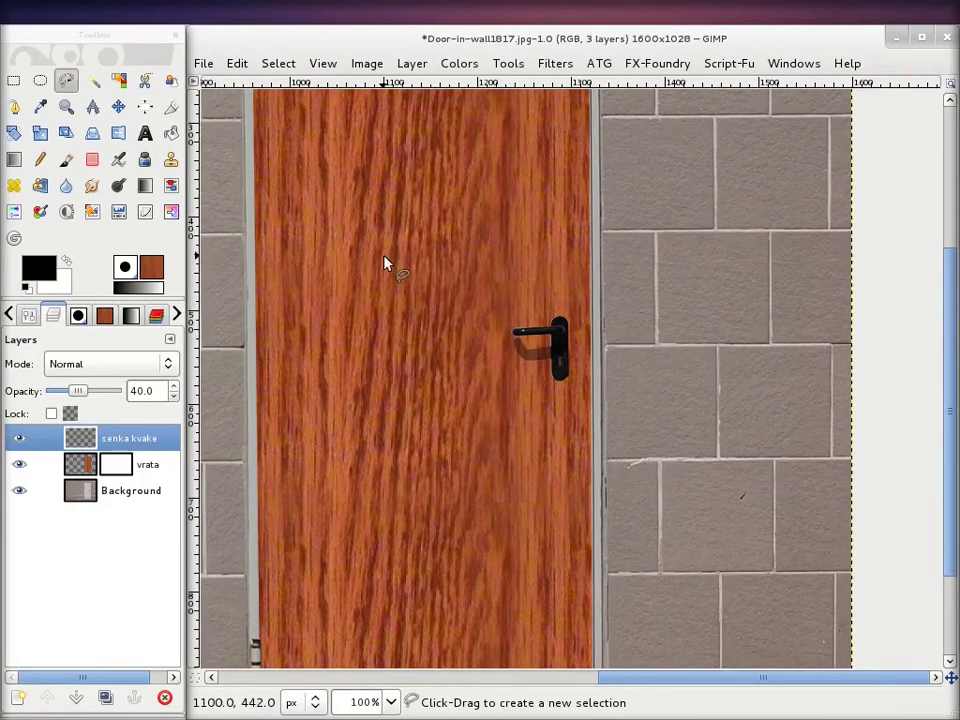
pyautogui.moveTo(388, 249); pyautogui.dragTo(503, 453)
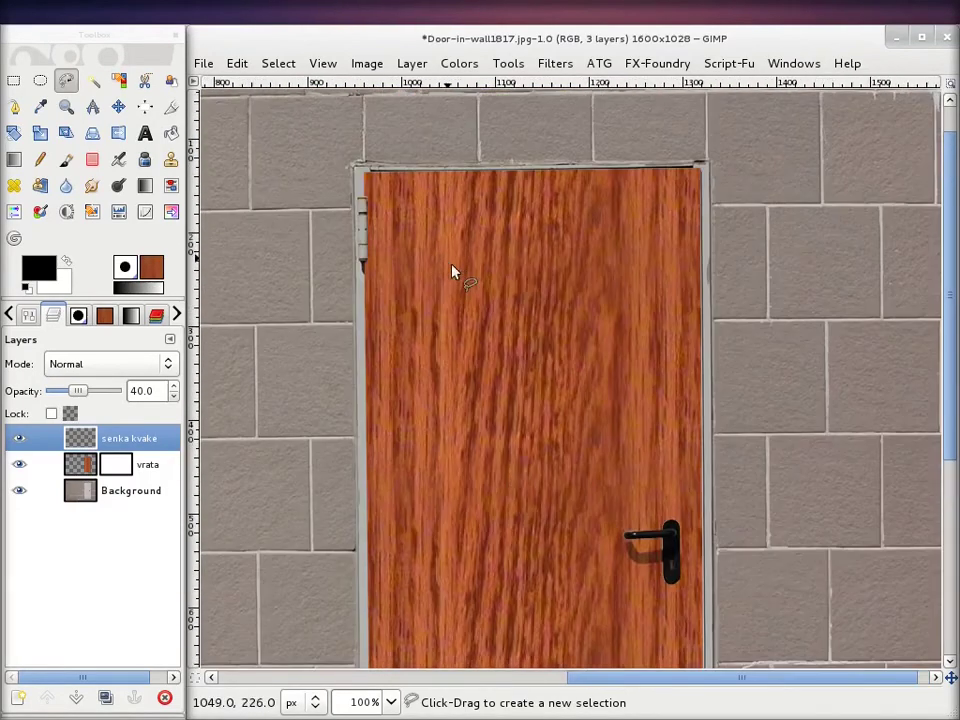
pyautogui.moveTo(485, 531)
pyautogui.mouseDown()
pyautogui.moveTo(480, 426)
pyautogui.moveTo(495, 332)
pyautogui.moveTo(567, 289)
pyautogui.moveTo(557, 283)
pyautogui.mouseUp()
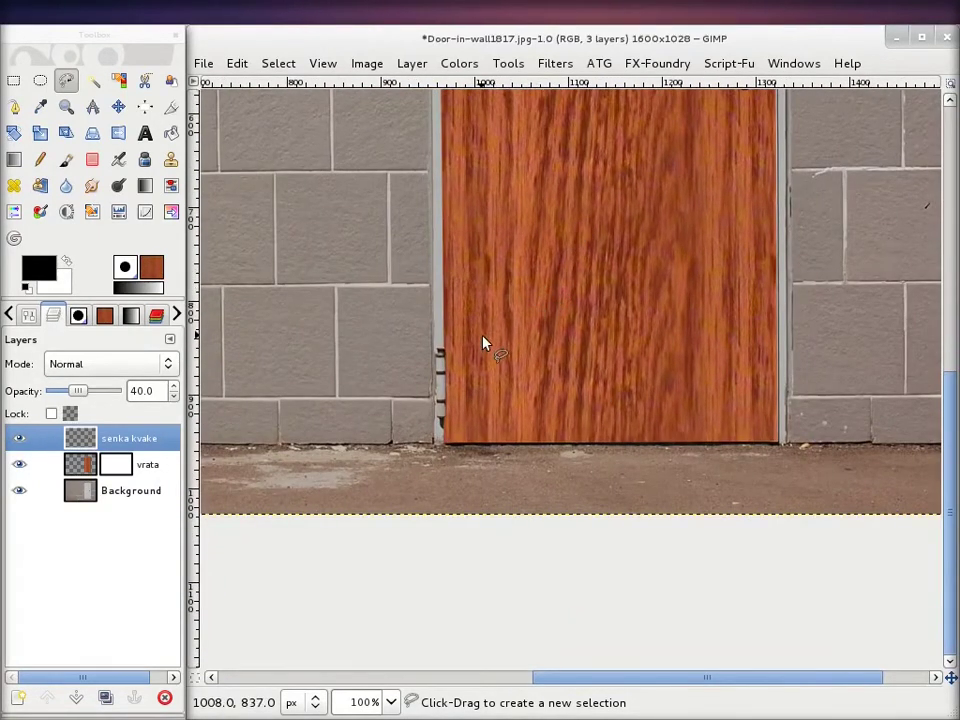
pyautogui.moveTo(483, 343); pyautogui.dragTo(596, 384)
pyautogui.scroll(3, 560, 413)
pyautogui.scroll(-1, 562, 416)
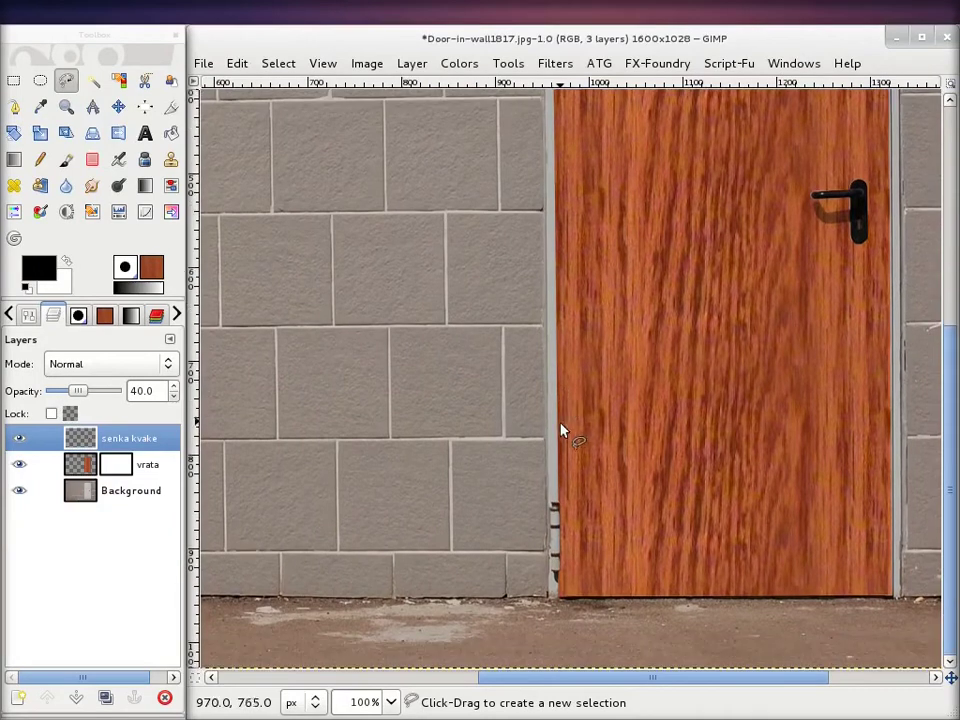
pyautogui.keyDown('ctrl'); pyautogui.scroll(3, 573, 533); pyautogui.keyUp('ctrl')
pyautogui.keyDown('ctrl'); pyautogui.scroll(1, 573, 533); pyautogui.keyUp('ctrl')
pyautogui.keyDown('ctrl'); pyautogui.scroll(2, 548, 527); pyautogui.keyUp('ctrl')
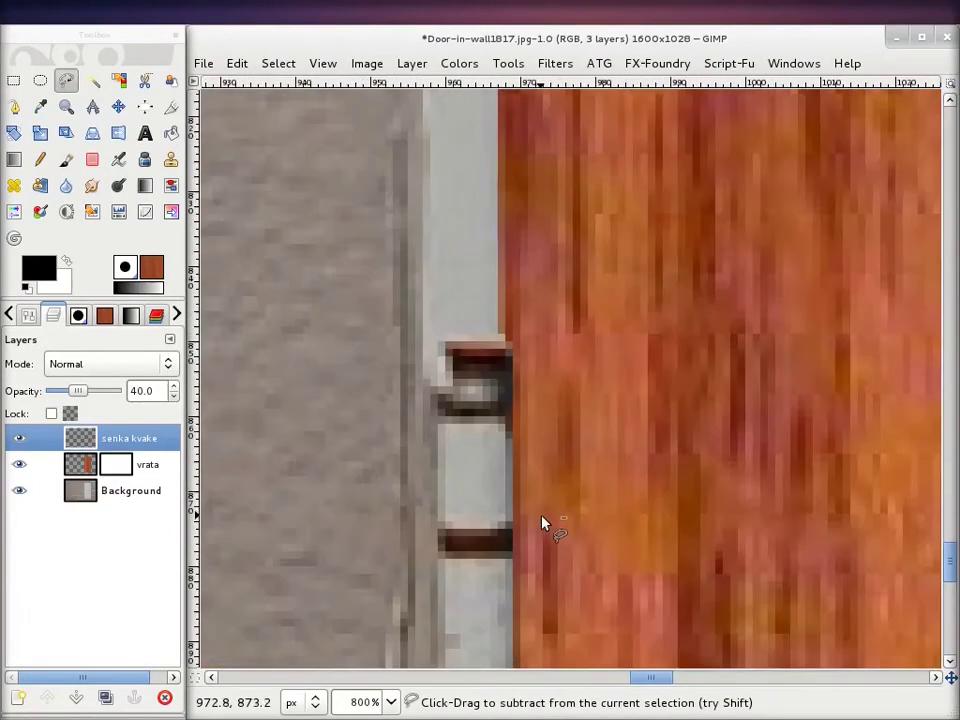
pyautogui.keyDown('ctrl'); pyautogui.scroll(1, 528, 446); pyautogui.keyUp('ctrl')
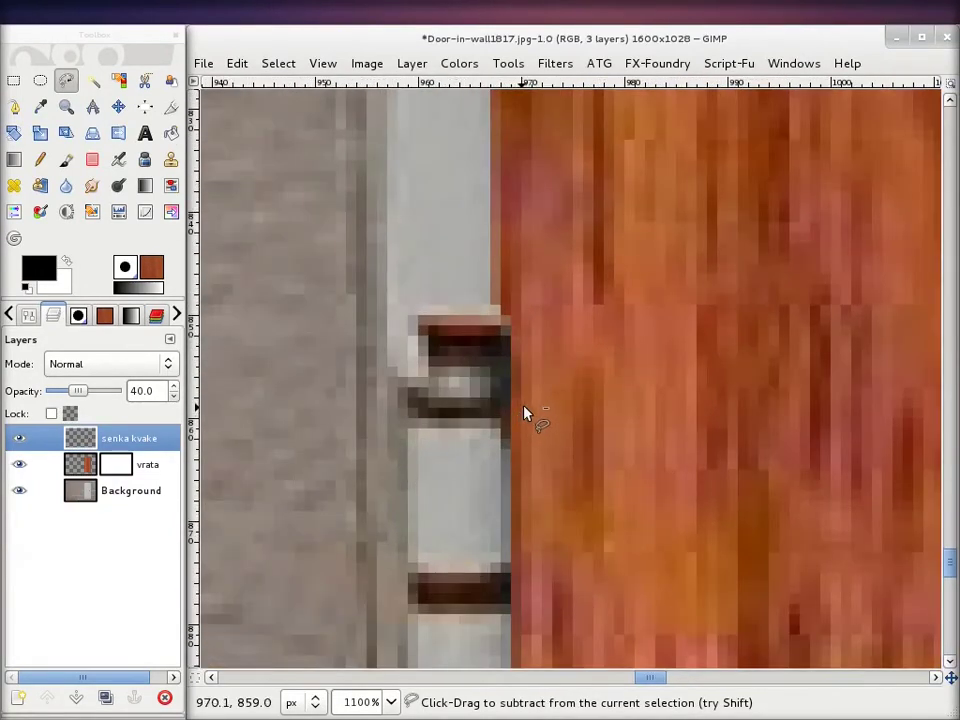
pyautogui.scroll(-2, 540, 410)
pyautogui.scroll(-1, 549, 404)
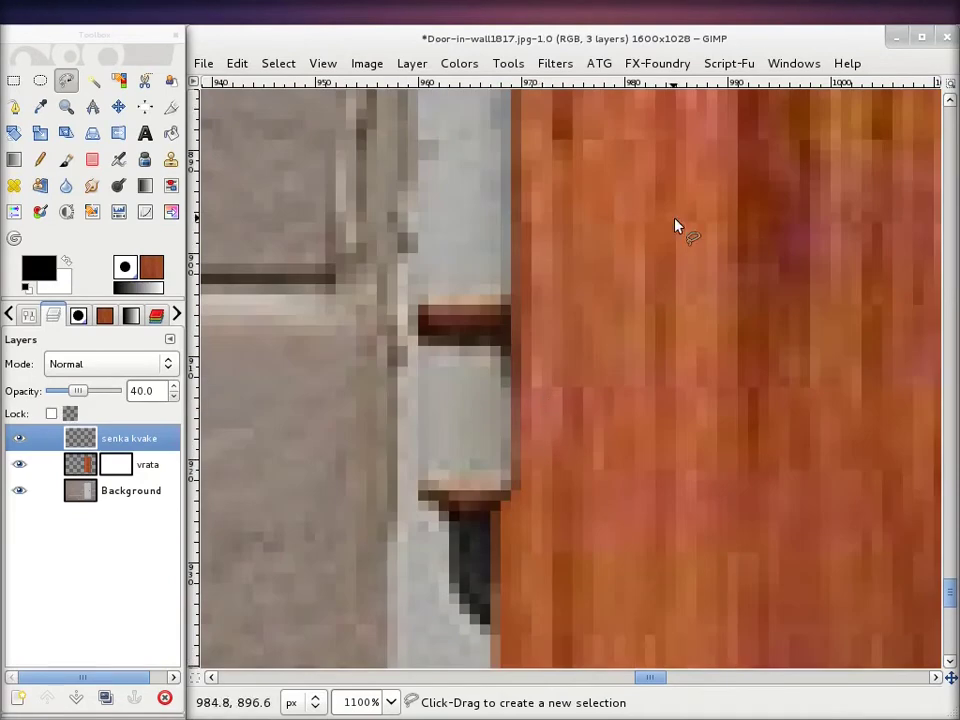
pyautogui.hscroll(3, 675, 225)
pyautogui.keyDown('ctrl'); pyautogui.scroll(-3, 651, 259); pyautogui.keyUp('ctrl')
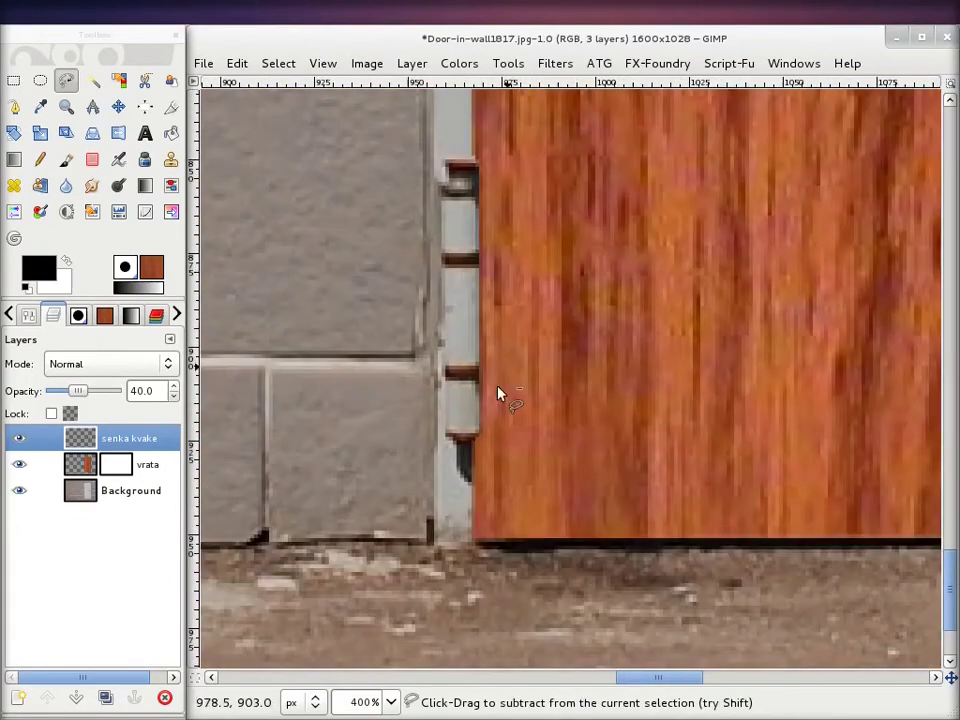
pyautogui.moveTo(752, 205)
pyautogui.mouseDown()
pyautogui.moveTo(696, 277)
pyautogui.moveTo(376, 429)
pyautogui.mouseUp()
pyautogui.moveTo(626, 236)
pyautogui.mouseDown()
pyautogui.moveTo(495, 441)
pyautogui.moveTo(415, 522)
pyautogui.mouseUp()
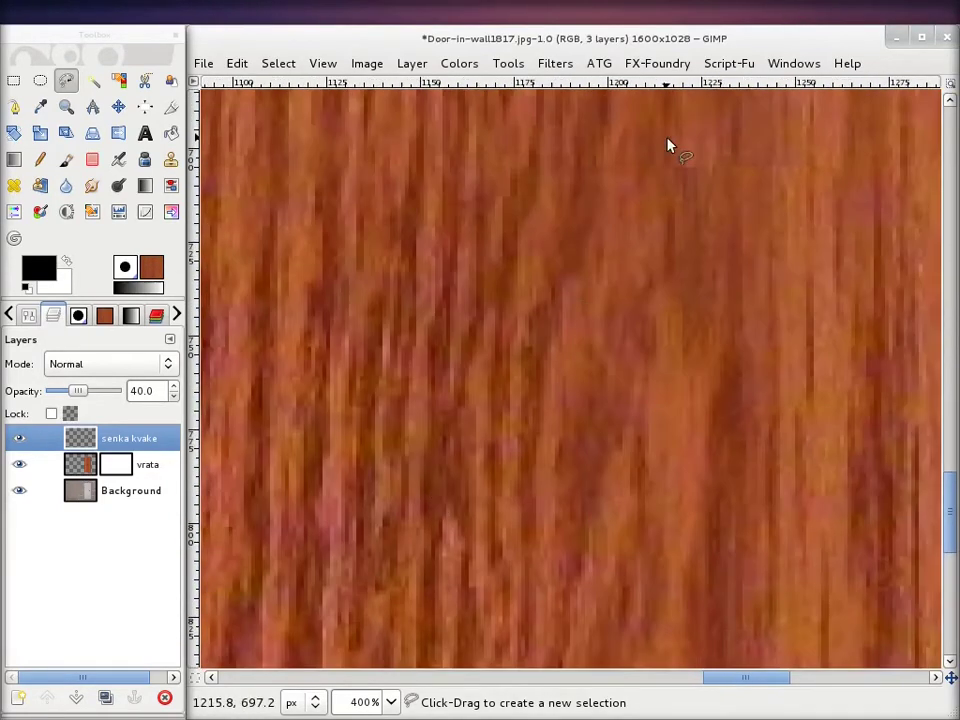
pyautogui.moveTo(669, 146); pyautogui.dragTo(588, 333)
pyautogui.scroll(5, 630, 410)
pyautogui.scroll(1, 598, 274)
pyautogui.scroll(3, 733, 420)
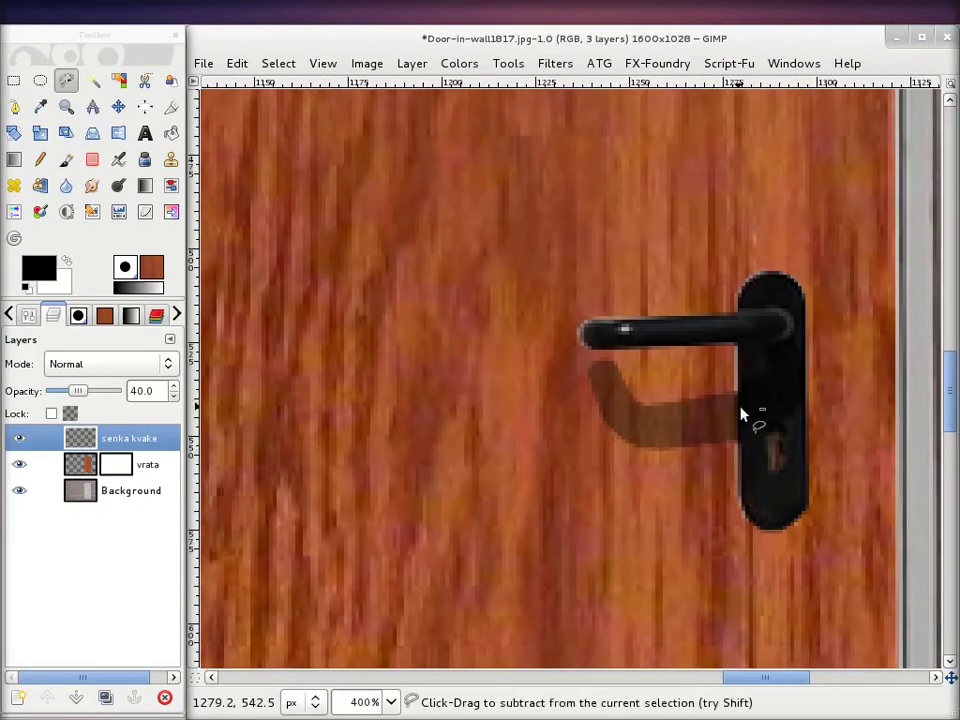
pyautogui.keyDown('ctrl'); pyautogui.scroll(1, 742, 413); pyautogui.keyUp('ctrl')
pyautogui.keyDown('ctrl'); pyautogui.scroll(1, 742, 413); pyautogui.keyUp('ctrl')
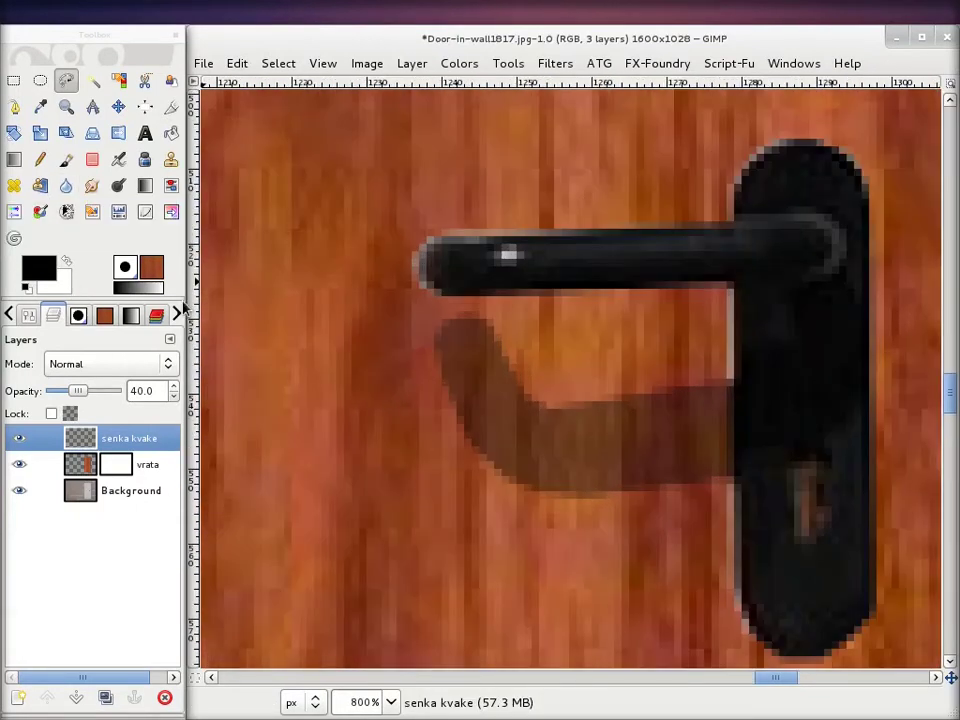
# Select the vrata layer mask and choose the Paintbrush with the Circle (03) brush
pyautogui.click(115, 470)
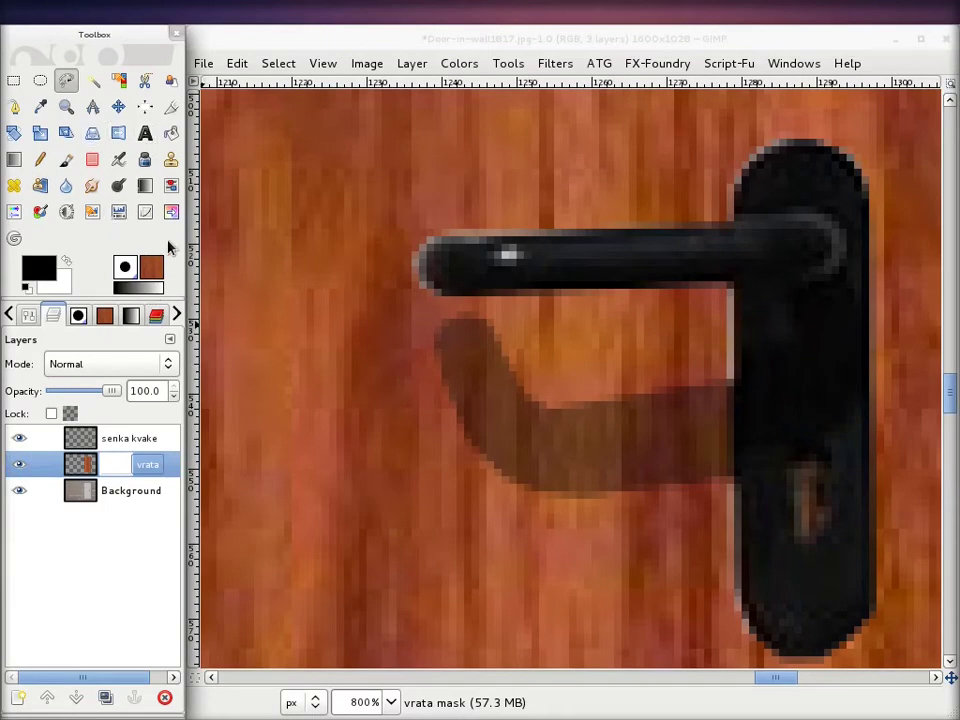
pyautogui.click(68, 162)
pyautogui.doubleClick(66, 160)
pyautogui.click(60, 424)
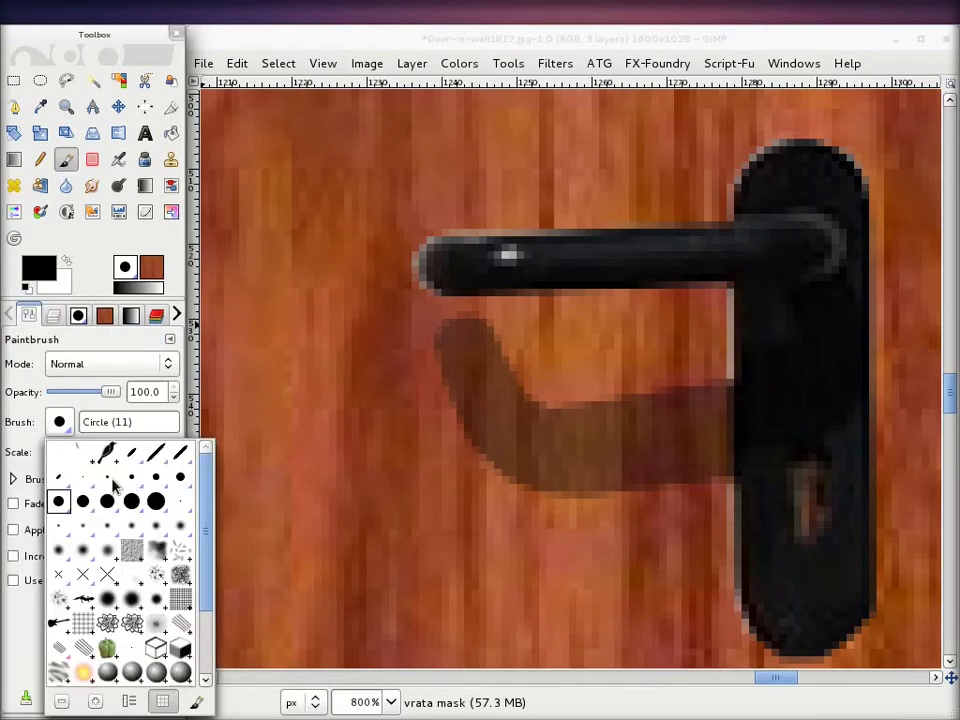
pyautogui.click(83, 478)
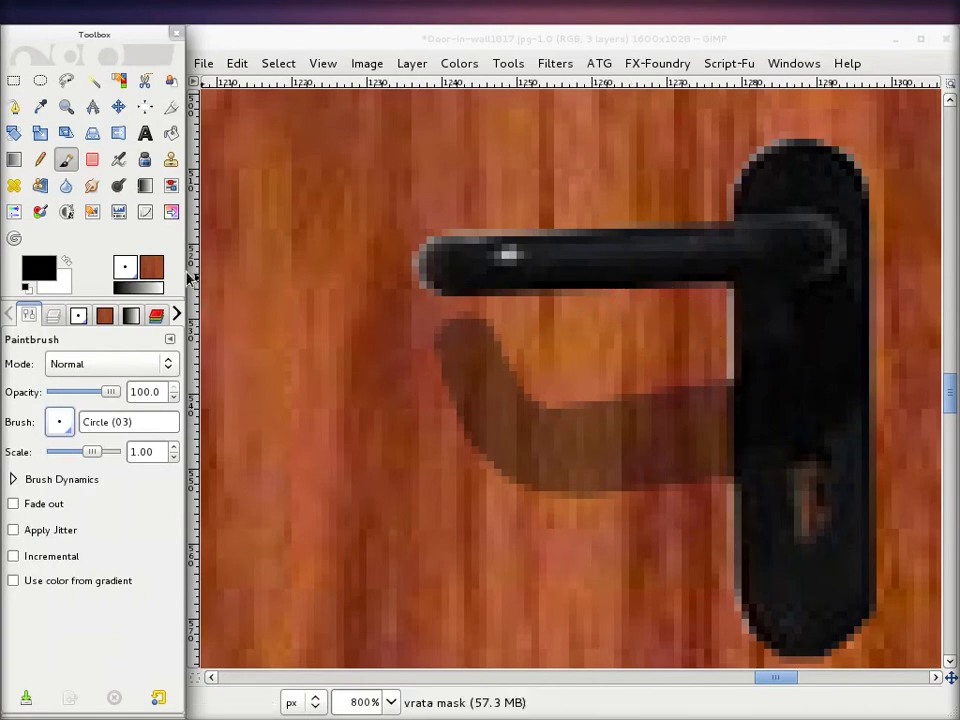
# Paint white on the mask beside the handle, replacing an undone test dab
pyautogui.click(722, 299)
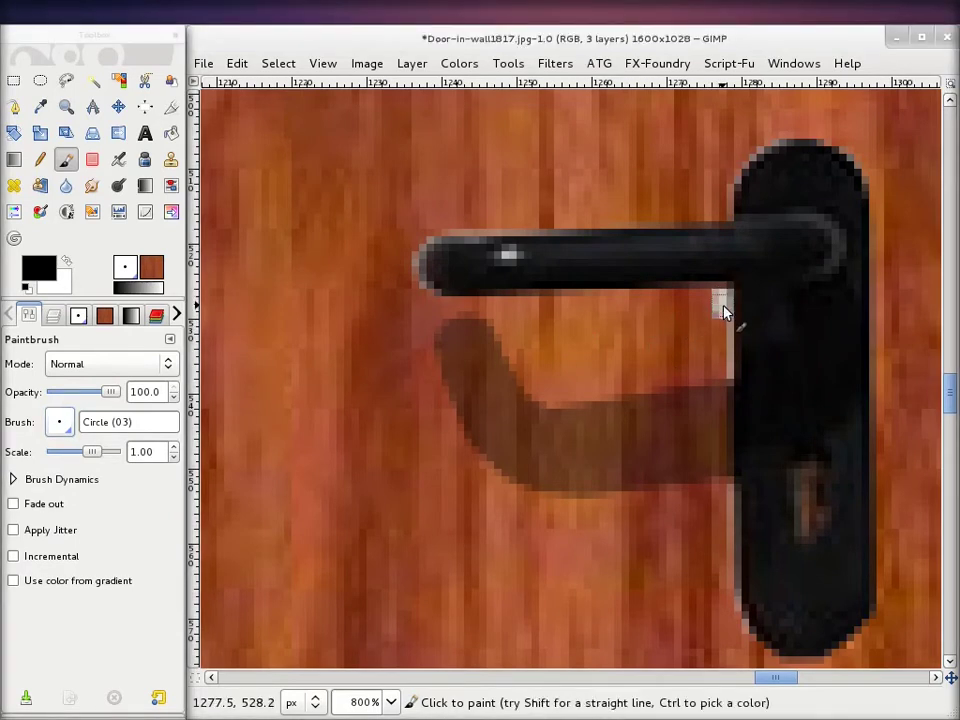
pyautogui.hotkey('ctrl', 'z')
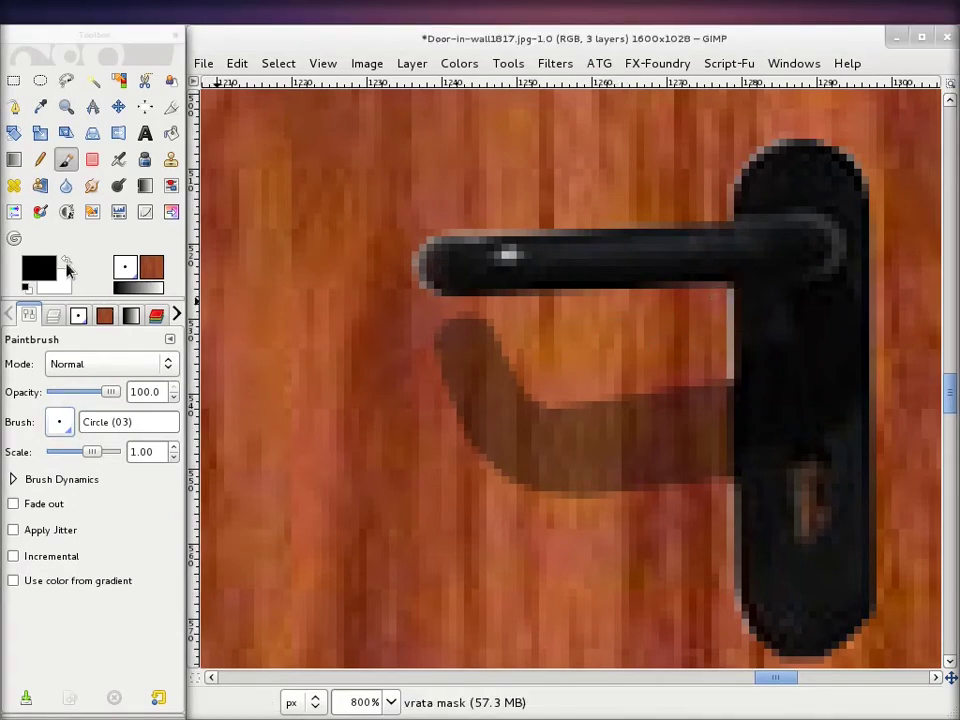
pyautogui.click(66, 261)
pyautogui.click(724, 305)
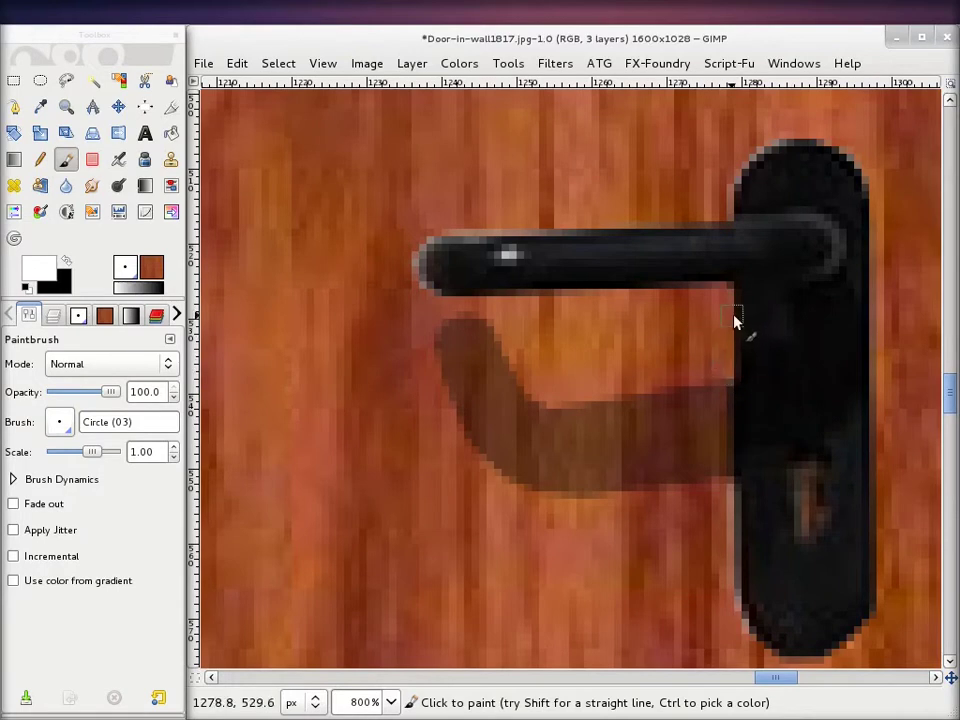
pyautogui.scroll(1, 490, 258)
pyautogui.hscroll(1, 490, 258)
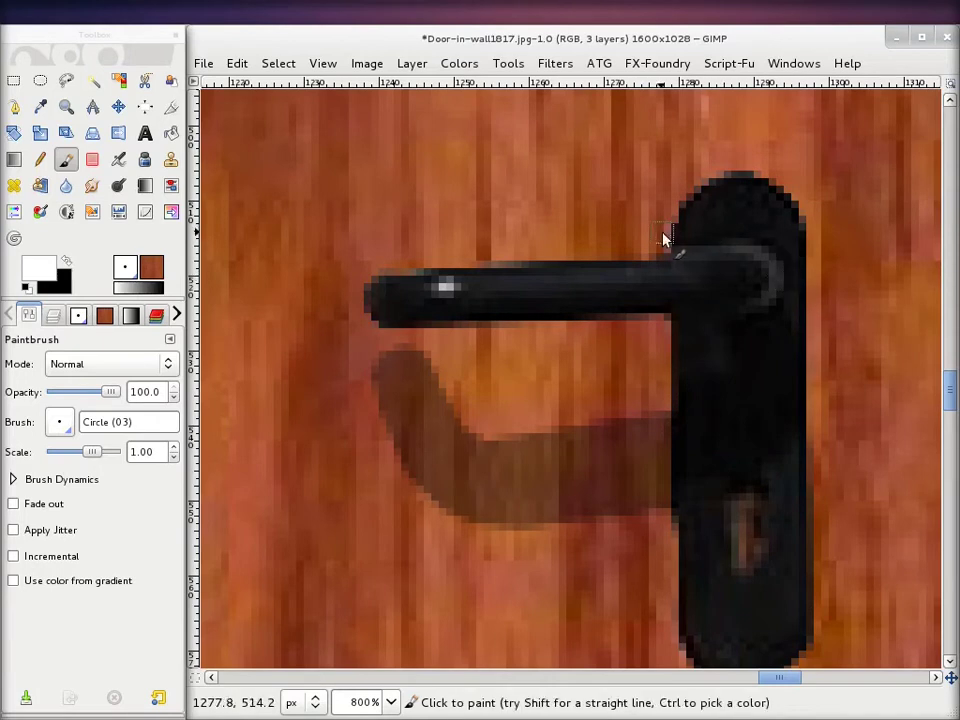
pyautogui.scroll(-1, 672, 288)
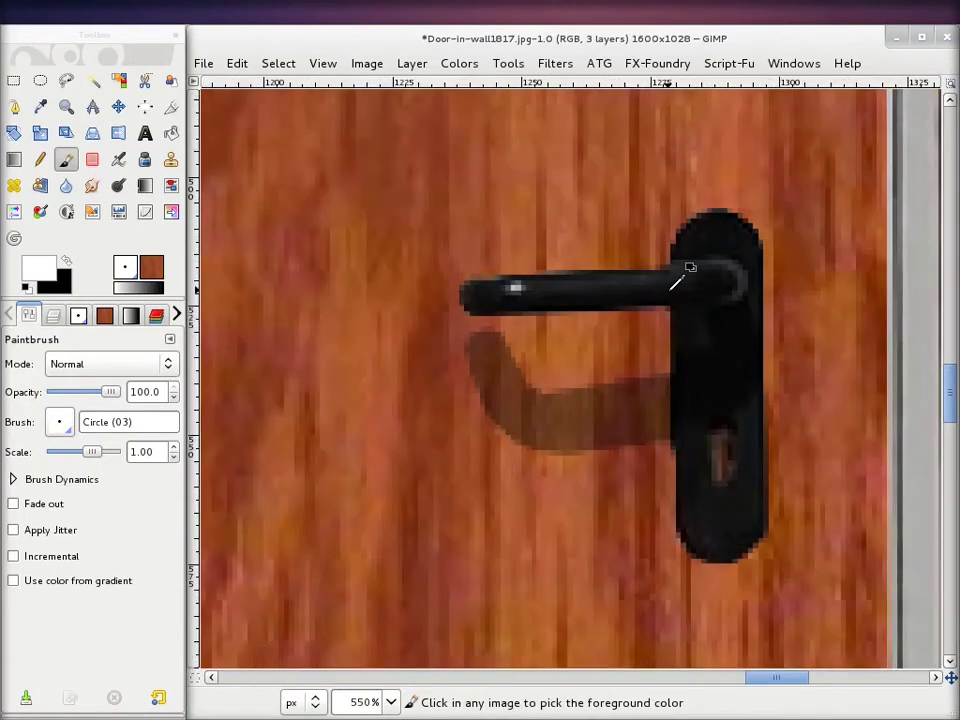
pyautogui.scroll(-2, 675, 285)
pyautogui.scroll(-1, 660, 288)
pyautogui.scroll(-2, 630, 292)
pyautogui.scroll(-1, 588, 300)
pyautogui.moveTo(588, 300)
pyautogui.mouseDown()
pyautogui.moveTo(604, 242)
pyautogui.moveTo(692, 388)
pyautogui.moveTo(437, 381)
pyautogui.moveTo(558, 365)
pyautogui.mouseUp()
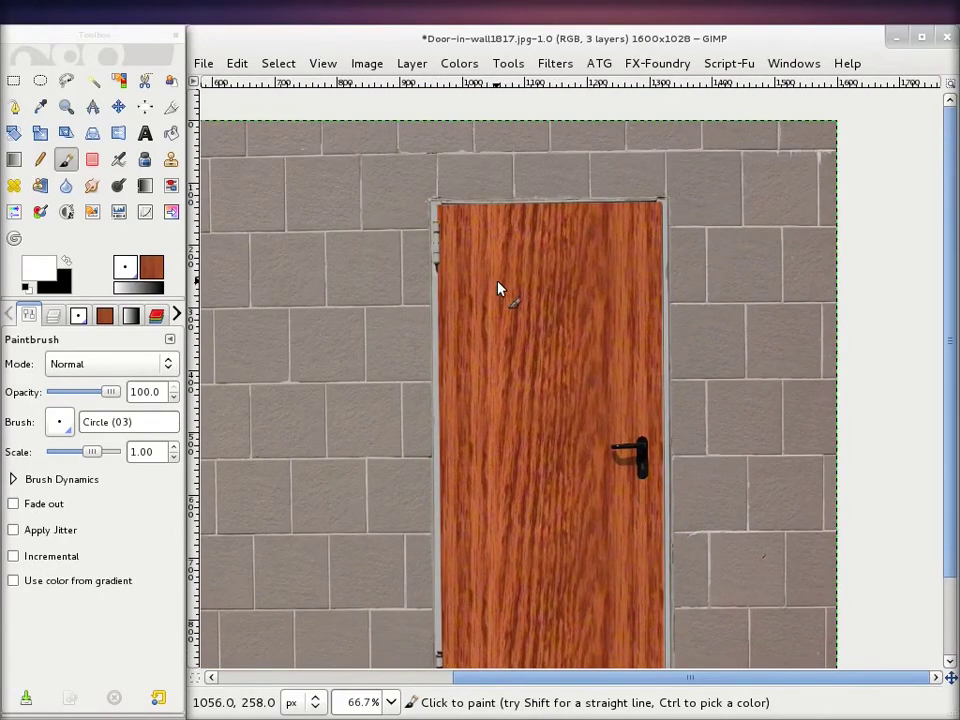
pyautogui.moveTo(499, 288); pyautogui.dragTo(606, 349)
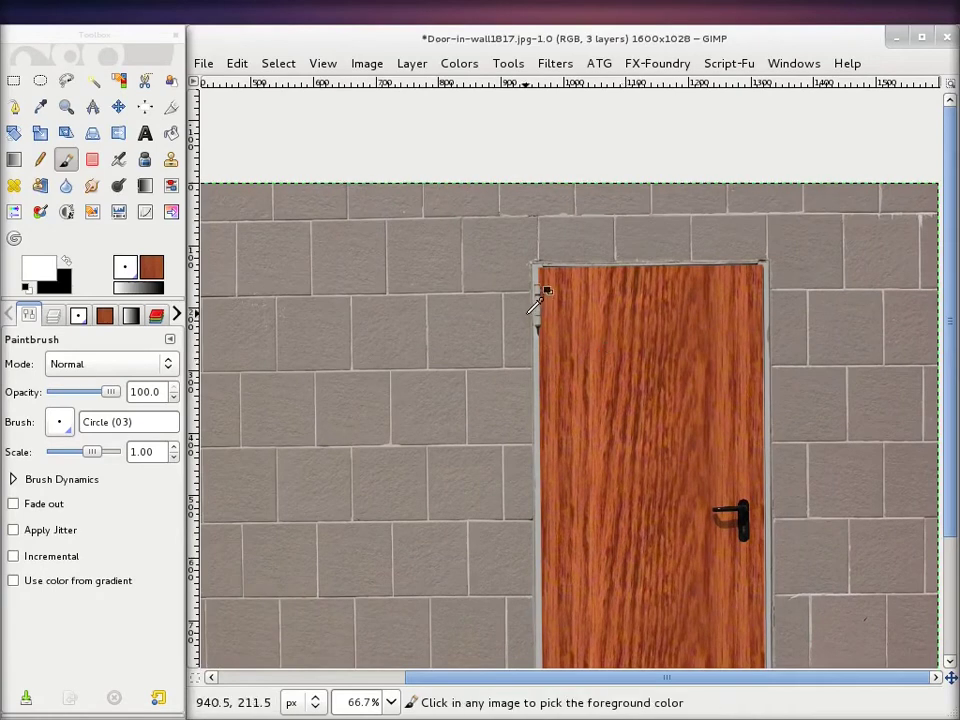
pyautogui.scroll(1, 541, 305)
pyautogui.scroll(3, 548, 302)
pyautogui.scroll(1, 570, 300)
pyautogui.scroll(-2, 595, 305)
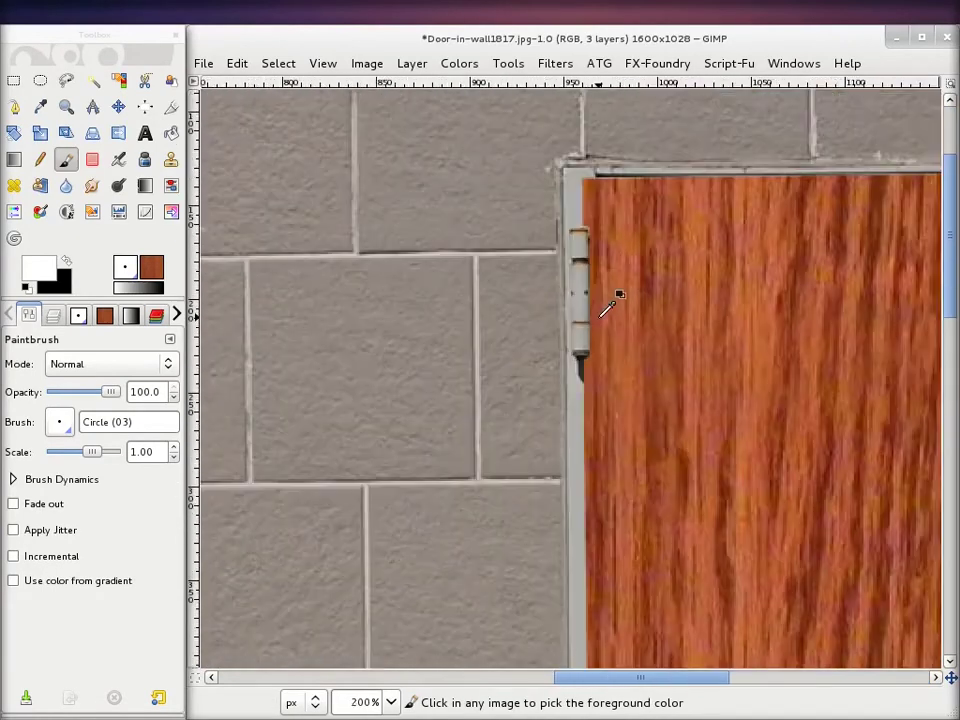
pyautogui.scroll(-1, 607, 310)
pyautogui.moveTo(727, 331); pyautogui.dragTo(339, 349)
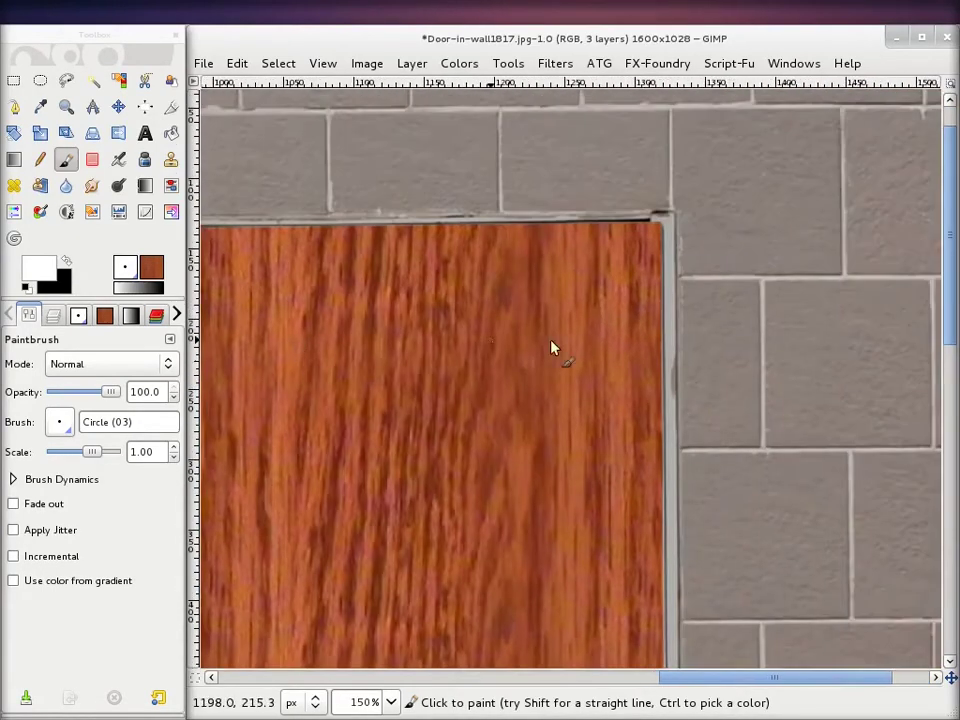
pyautogui.scroll(2, 690, 328)
pyautogui.scroll(2, 668, 332)
pyautogui.scroll(-3, 650, 352)
pyautogui.scroll(-2, 652, 355)
pyautogui.scroll(-7, 655, 356)
pyautogui.scroll(-4, 657, 358)
pyautogui.scroll(-5, 657, 358)
pyautogui.scroll(-5, 657, 358)
pyautogui.scroll(5, 657, 358)
pyautogui.scroll(3, 657, 358)
pyautogui.scroll(12, 657, 358)
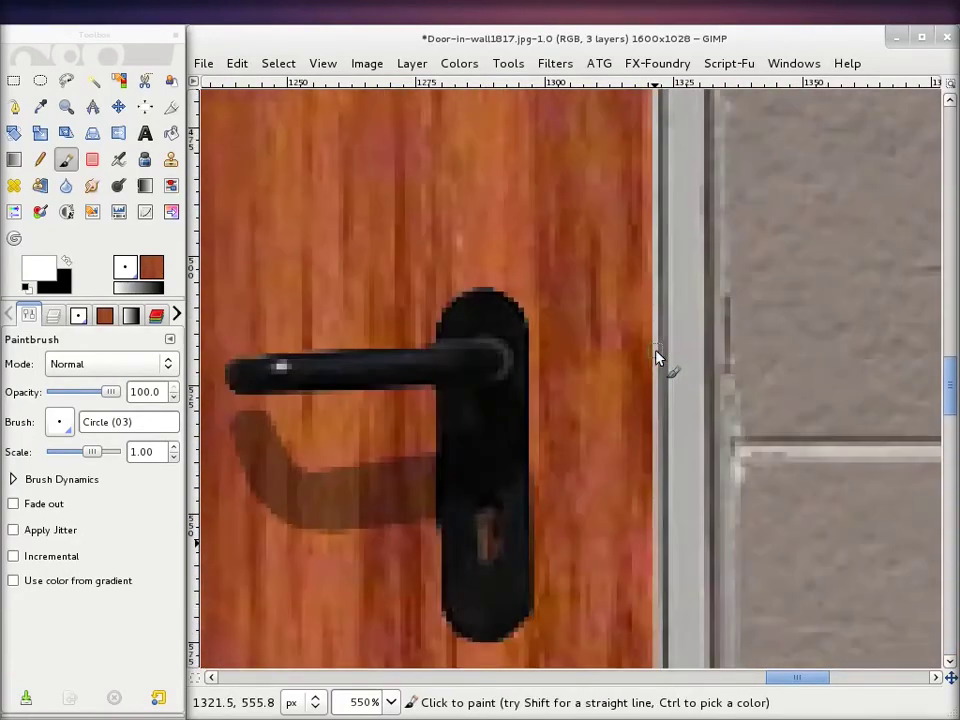
pyautogui.scroll(-5, 657, 358)
pyautogui.hscroll(-5, 834, 328)
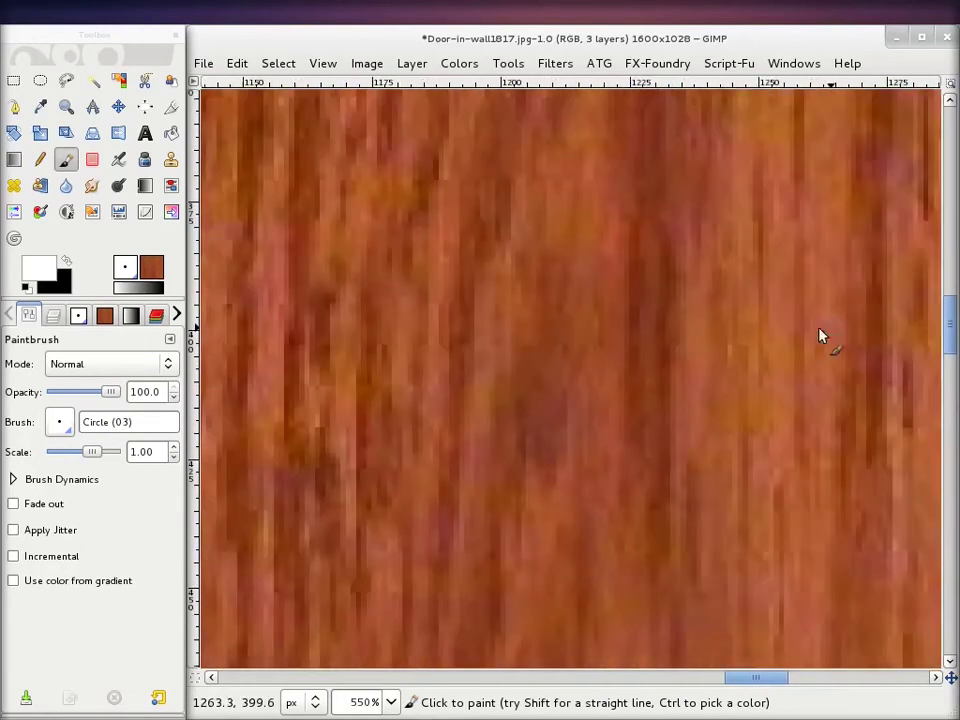
pyautogui.hscroll(-3, 529, 334)
pyautogui.hscroll(-3, 313, 334)
pyautogui.hscroll(-5, 366, 337)
pyautogui.hscroll(-5, 500, 337)
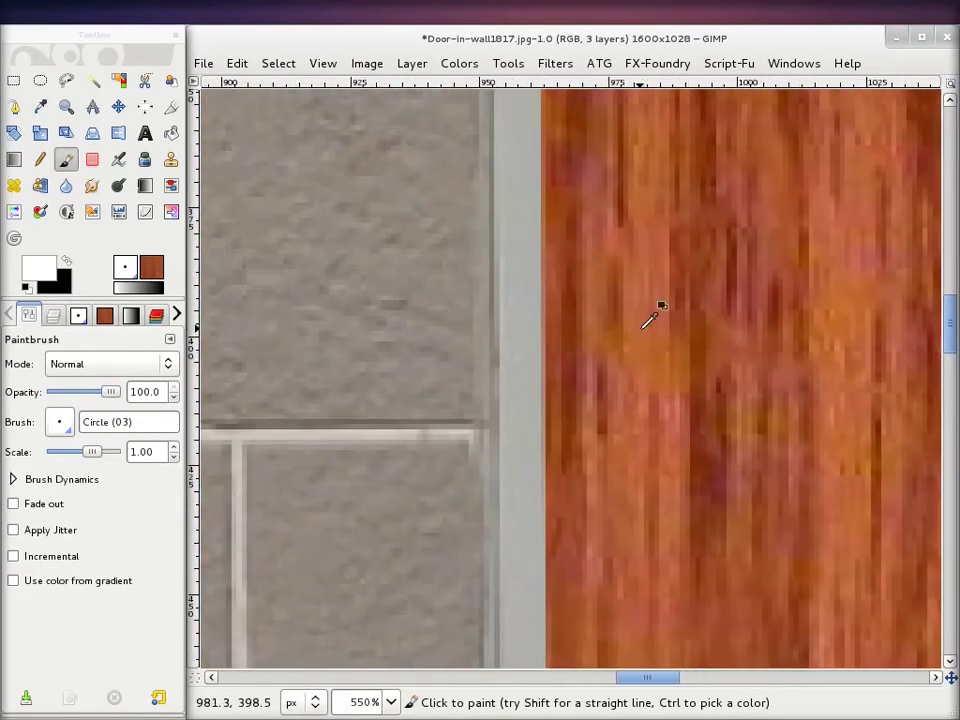
pyautogui.scroll(-2, 647, 336)
pyautogui.scroll(-2, 654, 315)
pyautogui.scroll(-2, 651, 330)
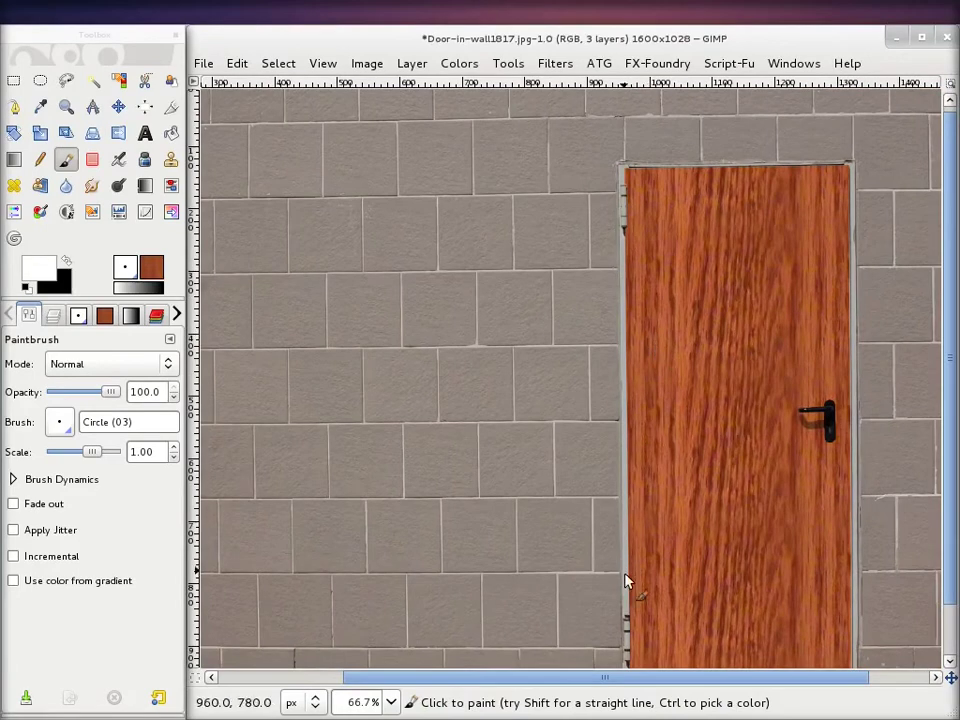
pyautogui.scroll(-2, 627, 572)
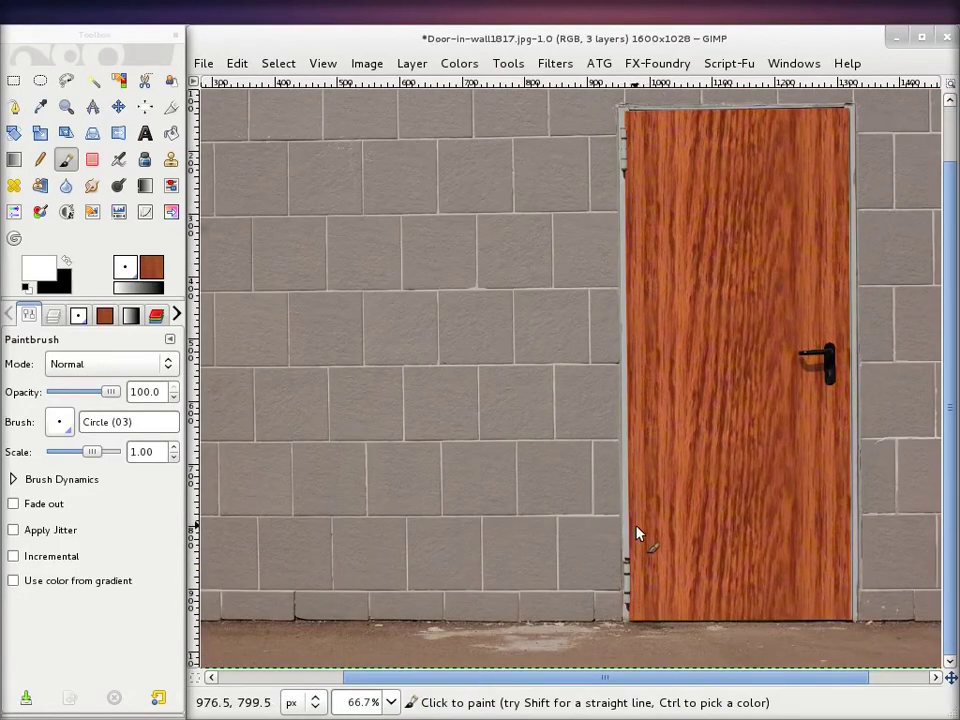
pyautogui.scroll(4, 636, 531)
pyautogui.moveTo(636, 531)
pyautogui.mouseDown()
pyautogui.moveTo(630, 334)
pyautogui.moveTo(581, 302)
pyautogui.mouseUp()
pyautogui.moveTo(690, 302); pyautogui.dragTo(489, 289)
pyautogui.moveTo(905, 270)
pyautogui.mouseDown()
pyautogui.moveTo(756, 262)
pyautogui.moveTo(585, 288)
pyautogui.mouseUp()
pyautogui.scroll(2, 660, 270)
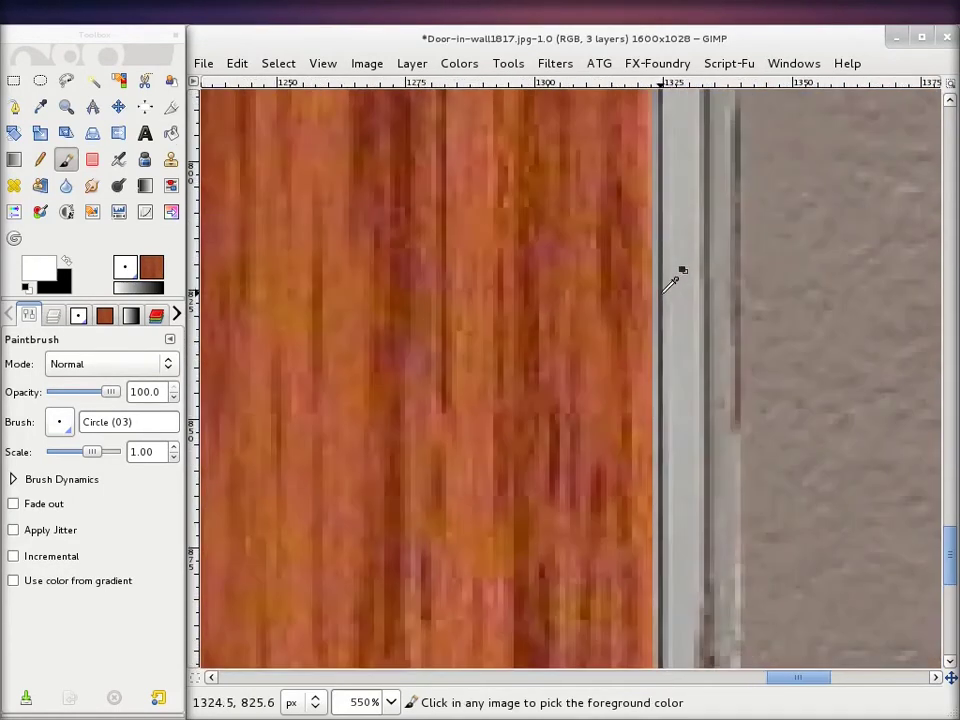
pyautogui.scroll(2, 660, 280)
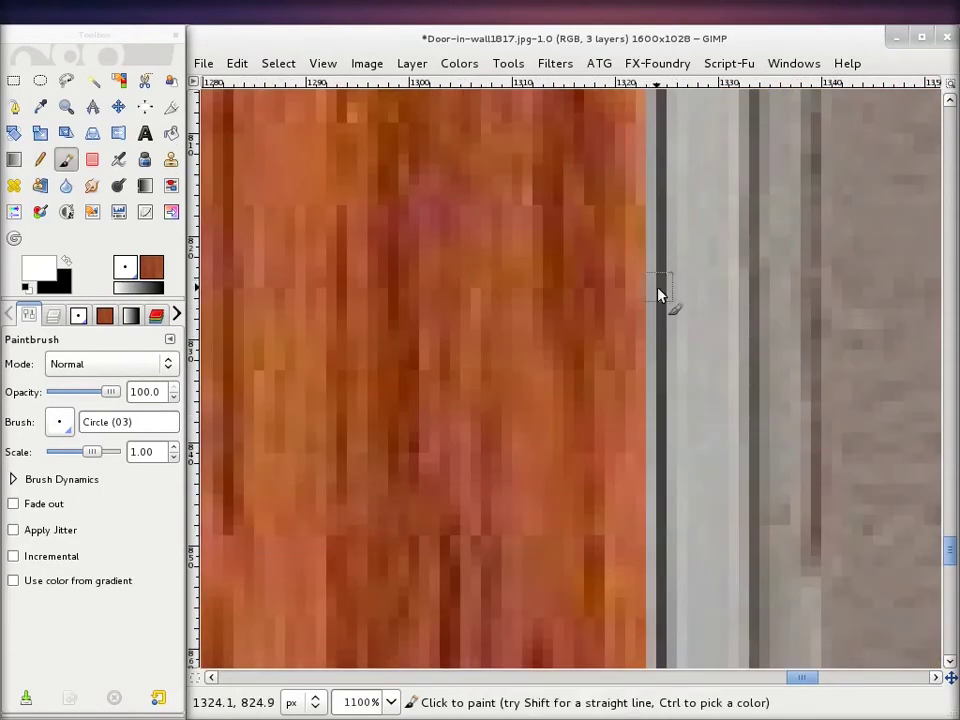
pyautogui.scroll(3, 670, 265)
pyautogui.scroll(5, 680, 252)
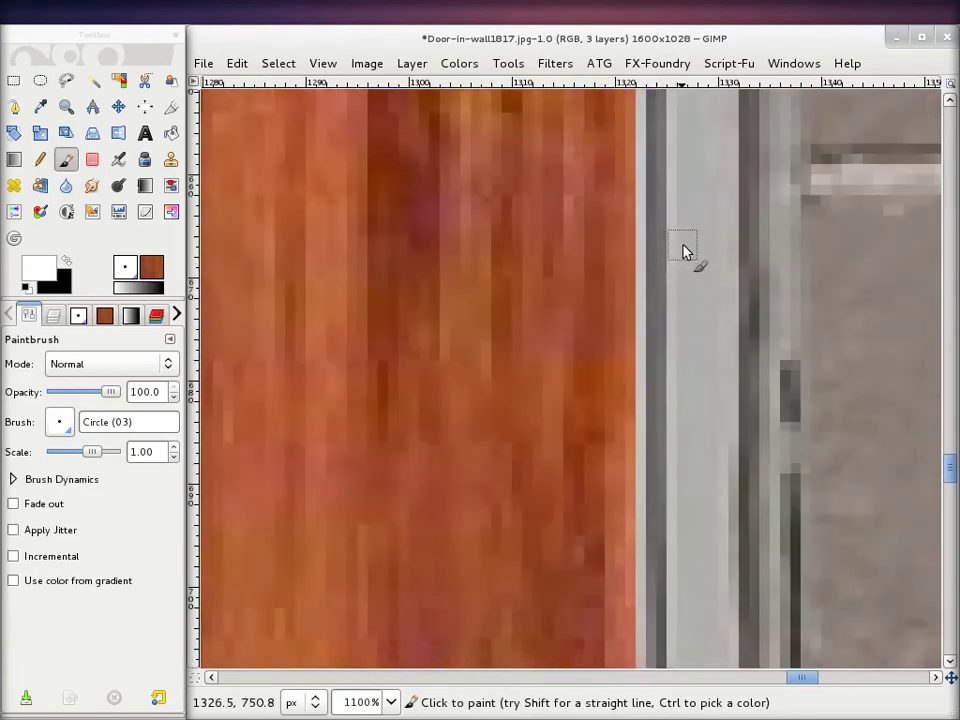
pyautogui.scroll(10, 684, 253)
pyautogui.scroll(10, 684, 253)
pyautogui.scroll(10, 684, 253)
pyautogui.scroll(-4, 448, 360)
pyautogui.scroll(-8, 430, 360)
pyautogui.hscroll(-4, 460, 364)
pyautogui.scroll(-5, 378, 345)
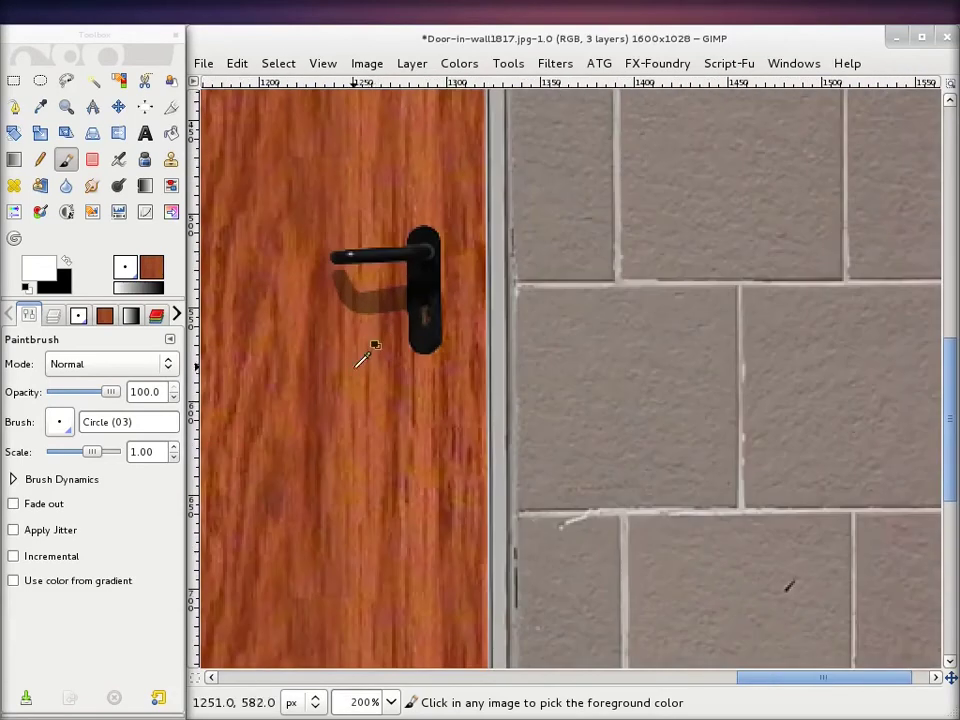
pyautogui.hscroll(-5, 810, 364)
pyautogui.hscroll(-1, 396, 461)
pyautogui.hscroll(-3, 688, 216)
pyautogui.scroll(-4, 688, 216)
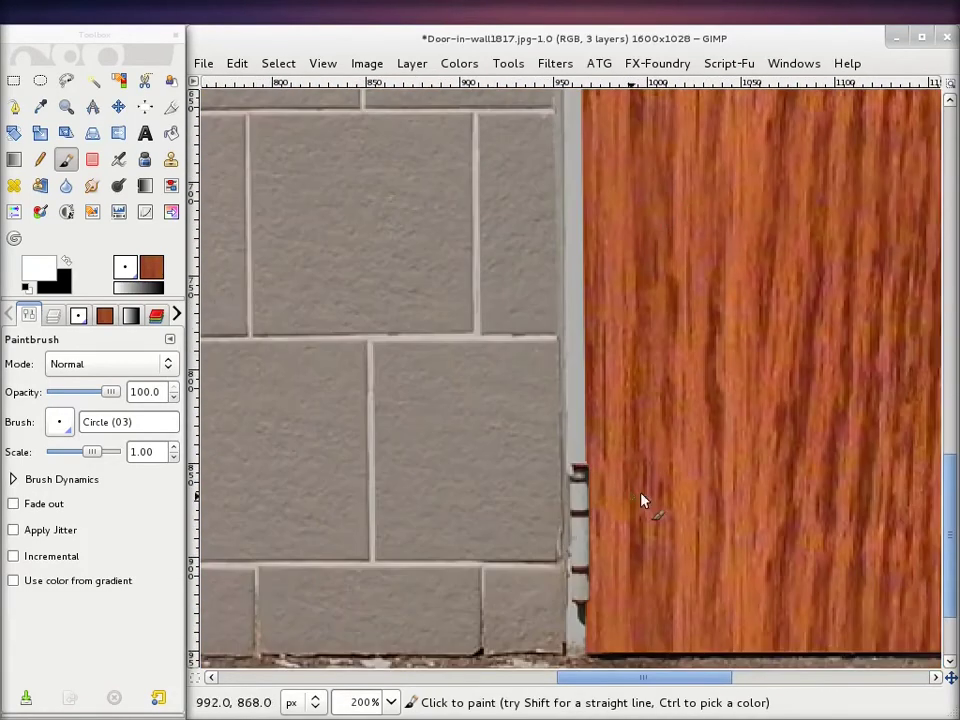
pyautogui.scroll(2, 621, 467)
pyautogui.scroll(1, 576, 499)
pyautogui.moveTo(576, 499); pyautogui.dragTo(615, 291)
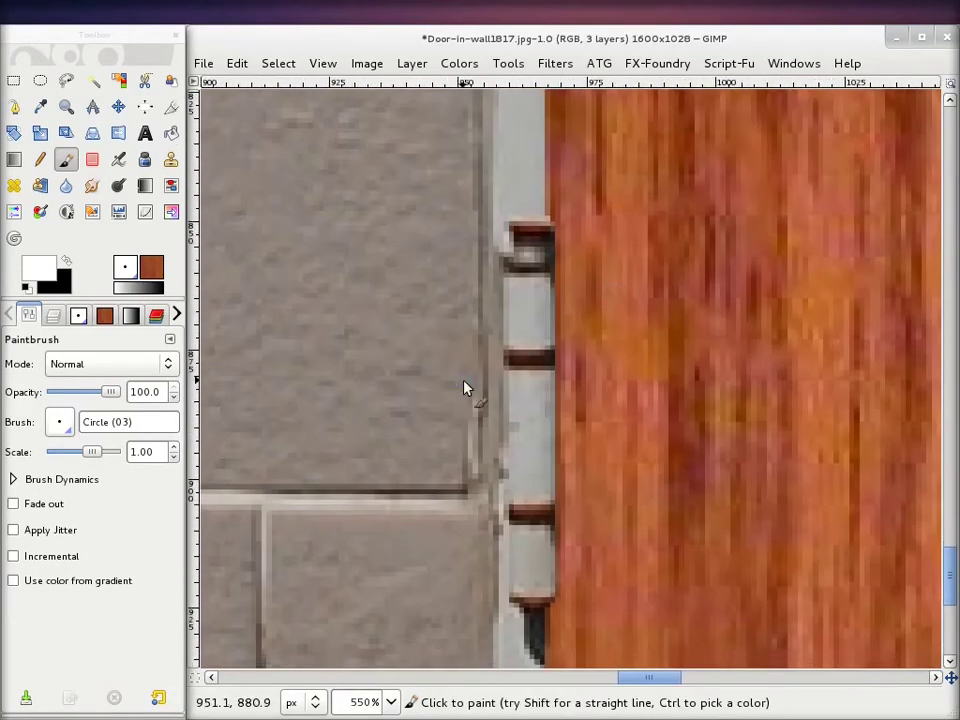
# Shorten the 'senka kvake' layer name to 'senka' in the Layers panel
pyautogui.click(55, 317)
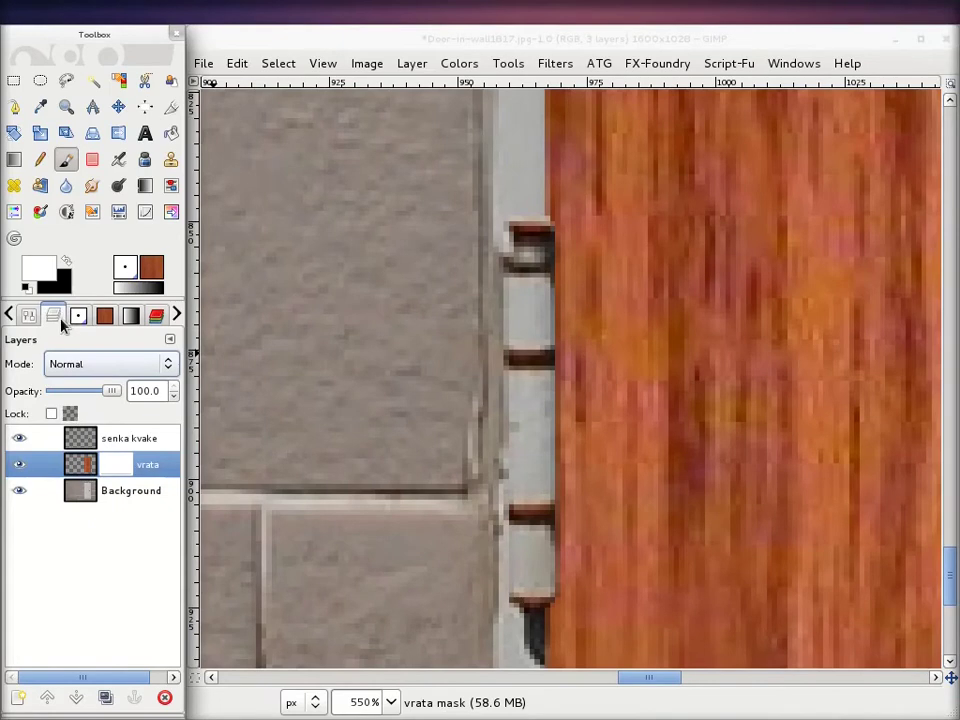
pyautogui.click(132, 440)
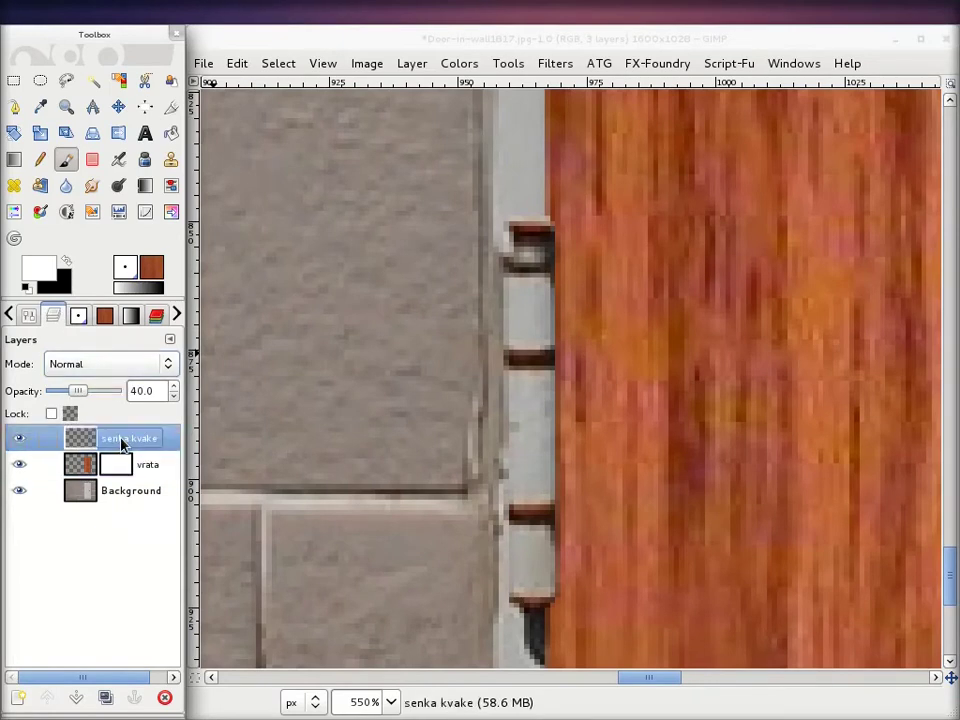
pyautogui.doubleClick(127, 439)
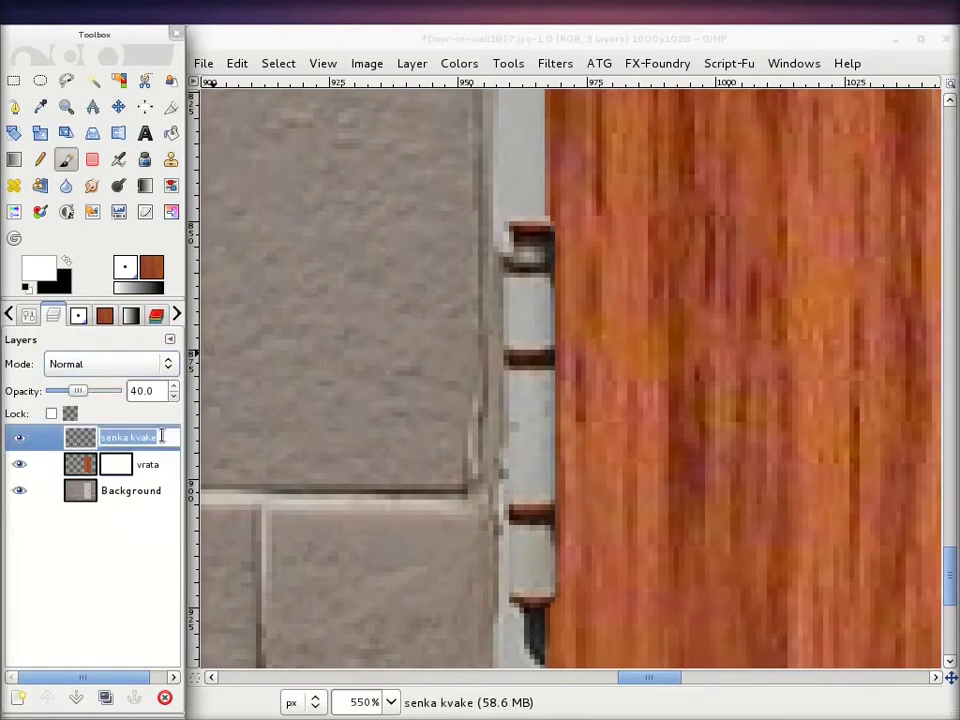
pyautogui.click(159, 435)
pyautogui.press('BackSpace')
pyautogui.press('BackSpace')
pyautogui.press('BackSpace')
pyautogui.press('Return')
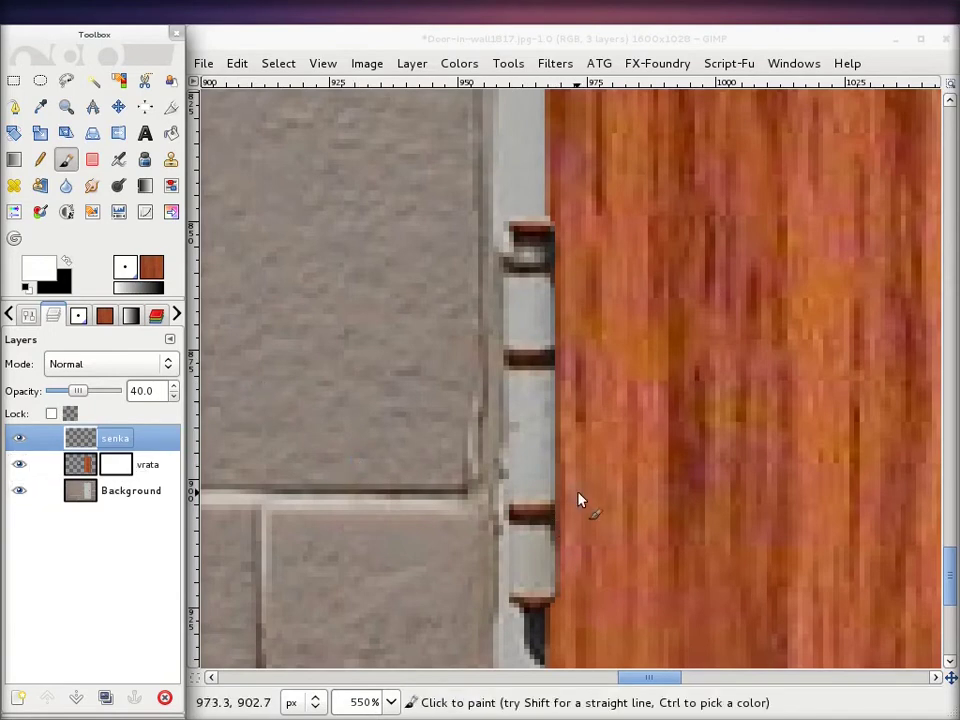
pyautogui.click(86, 470)
# Fade the vrata layer and, on senka, trace the hinge edge downward from the top corner
pyautogui.moveTo(110, 391); pyautogui.dragTo(63, 392)
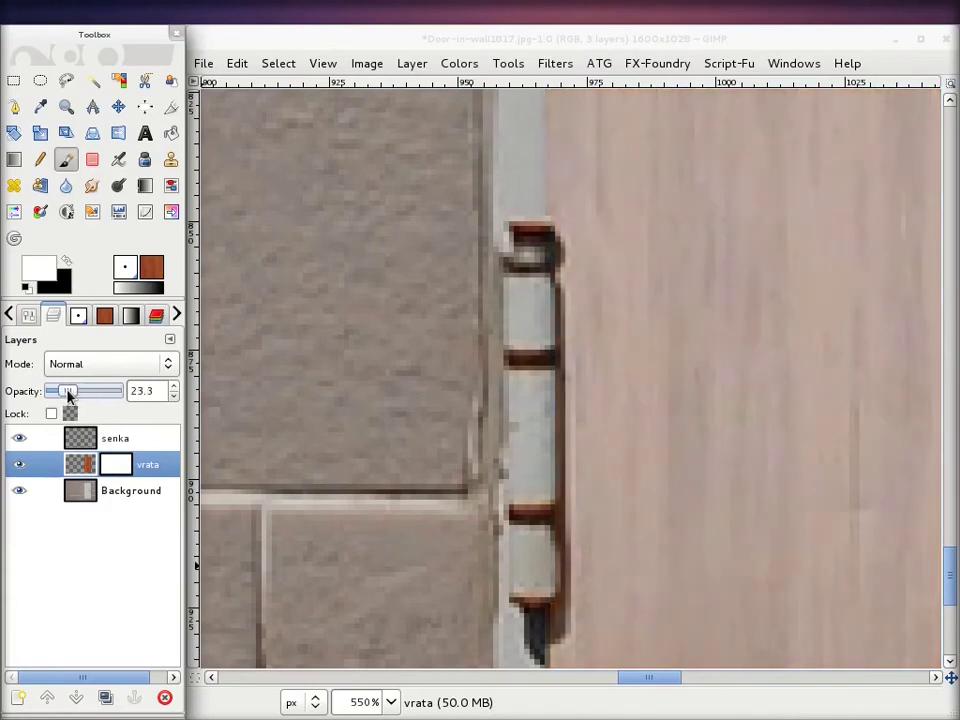
pyautogui.click(88, 443)
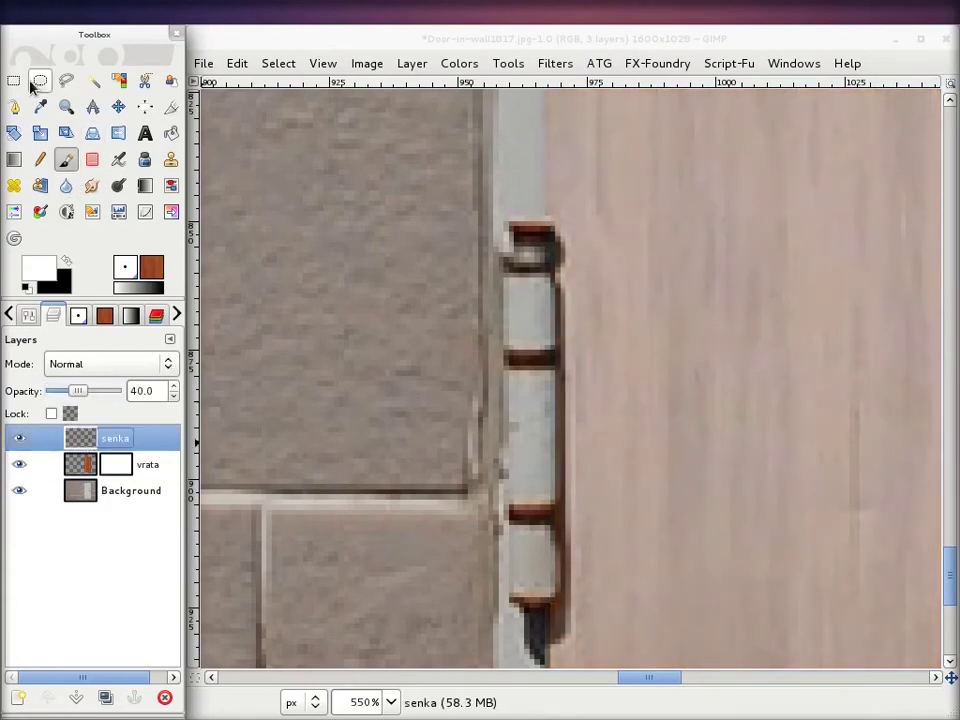
pyautogui.click(66, 80)
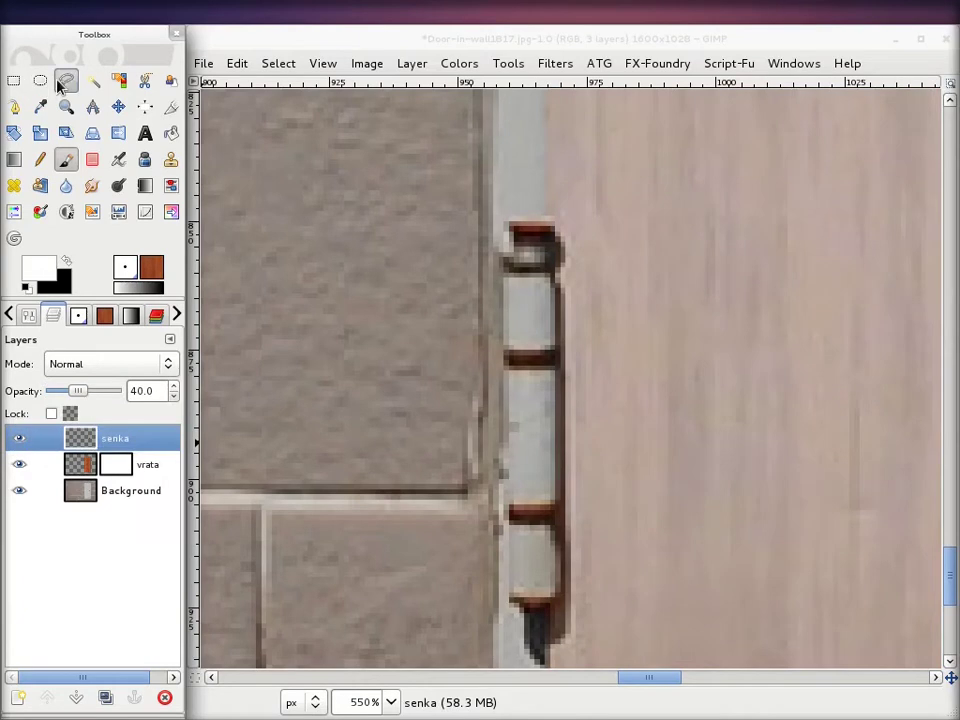
pyautogui.click(555, 230)
pyautogui.click(563, 243)
pyautogui.click(563, 263)
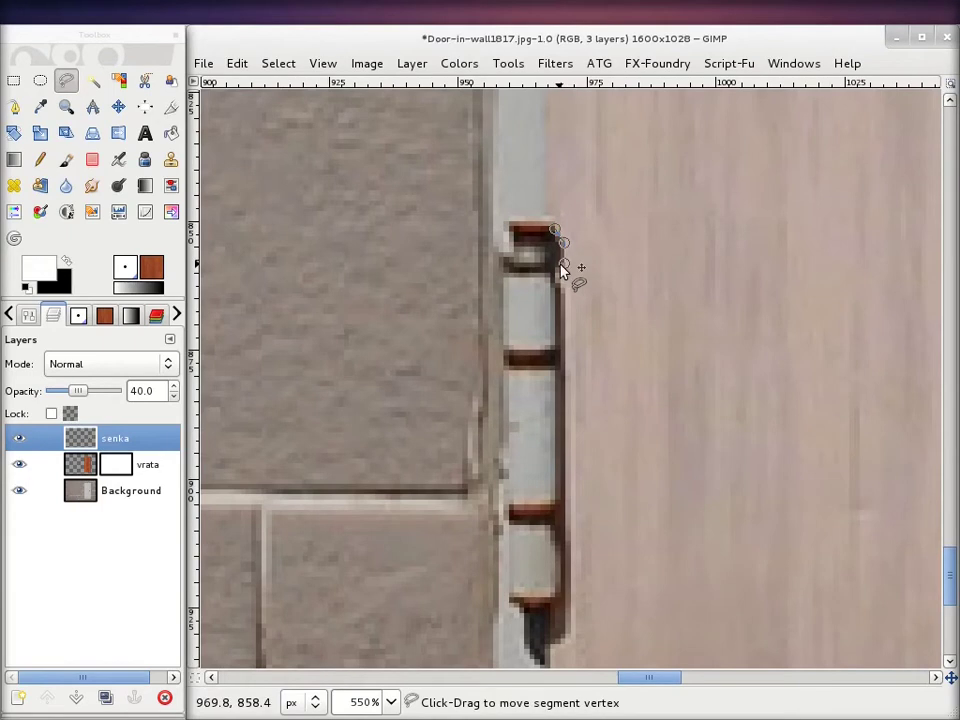
pyautogui.click(554, 270)
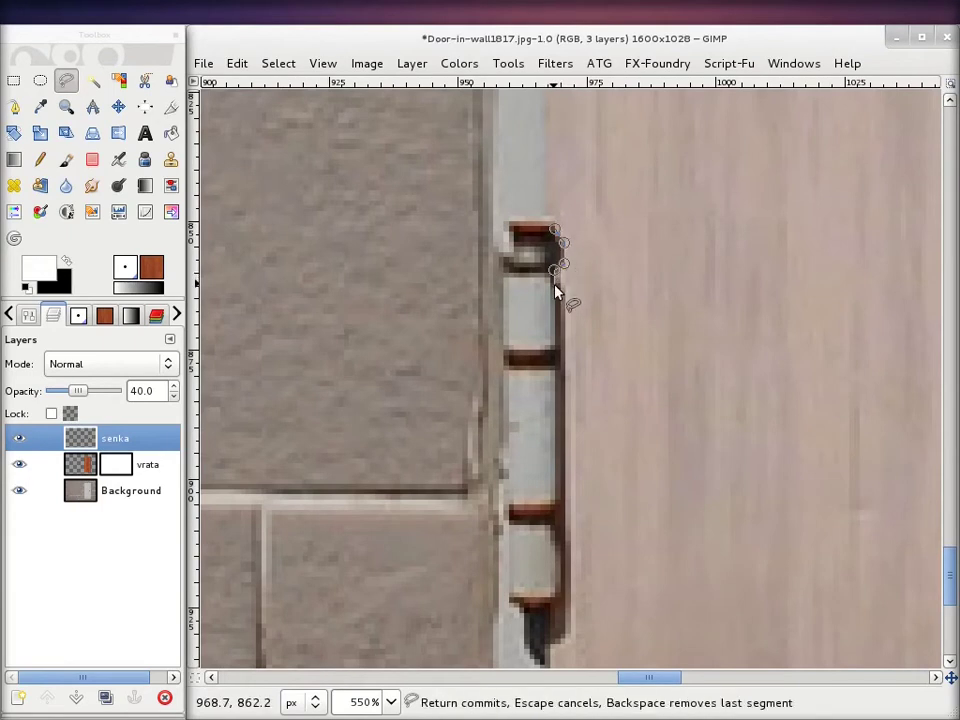
pyautogui.click(564, 290)
pyautogui.moveTo(565, 296); pyautogui.dragTo(573, 637)
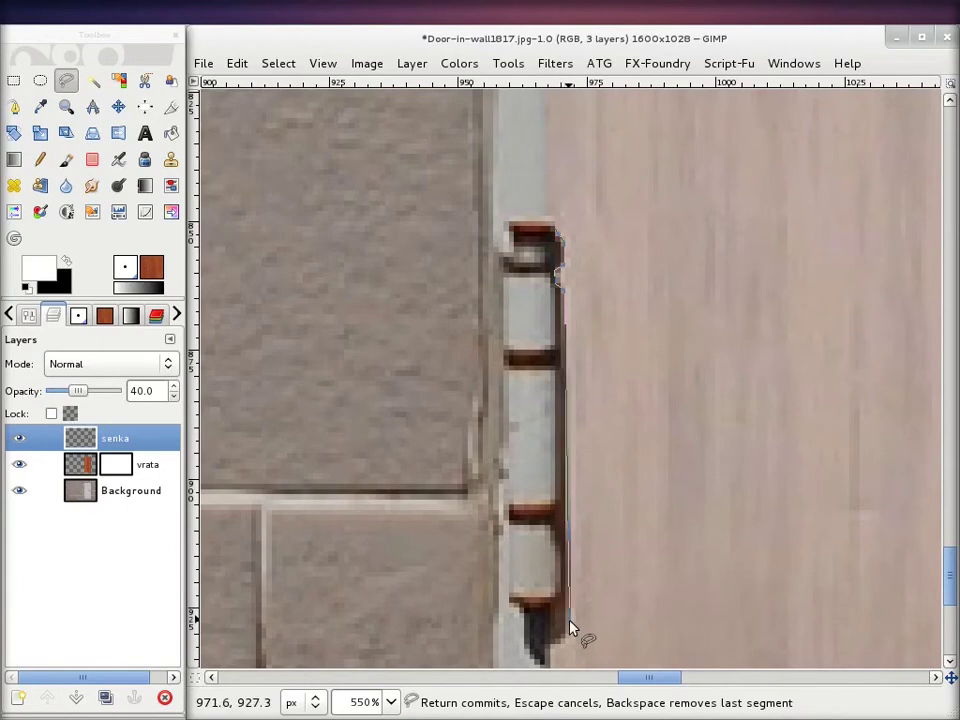
# Outline around the hinge's bottom end and back up the edge, closing the selection
pyautogui.scroll(-5, 575, 620)
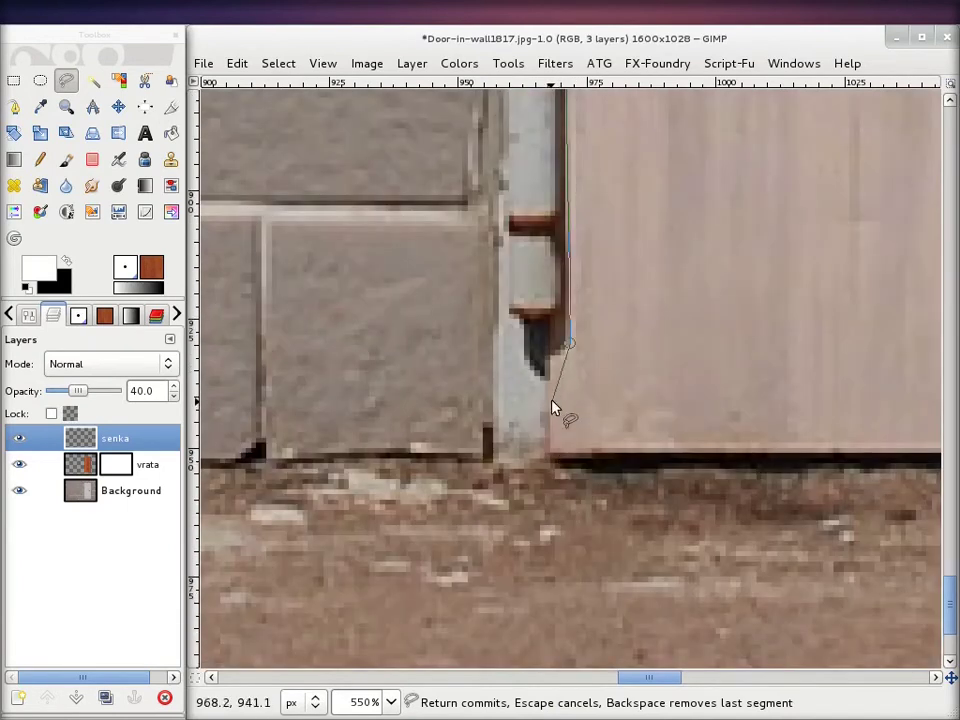
pyautogui.click(546, 359)
pyautogui.click(544, 317)
pyautogui.click(559, 302)
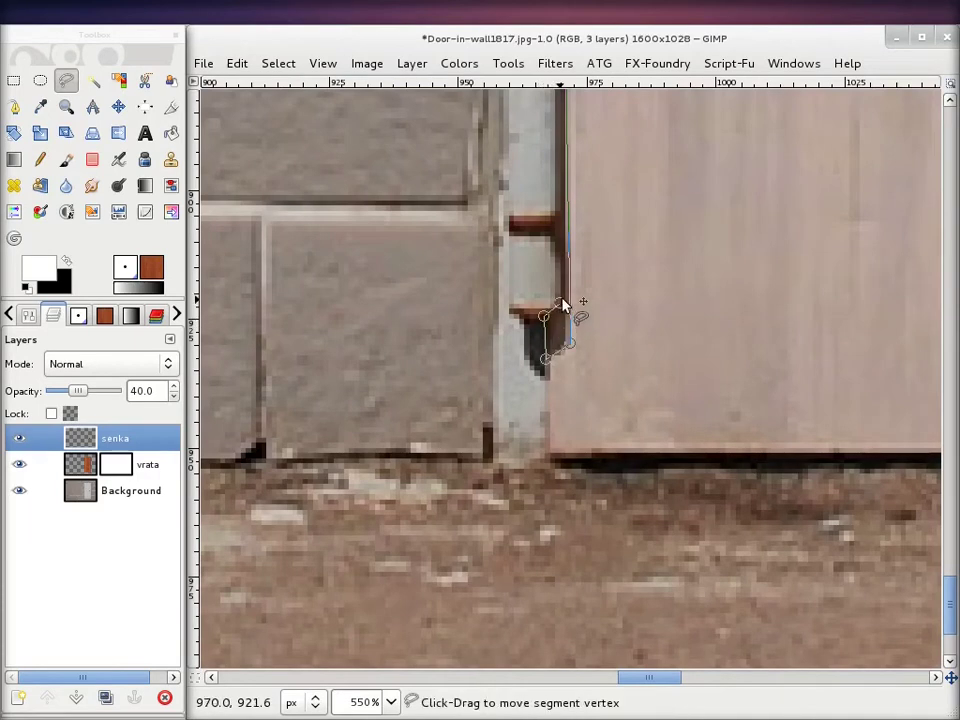
pyautogui.click(560, 243)
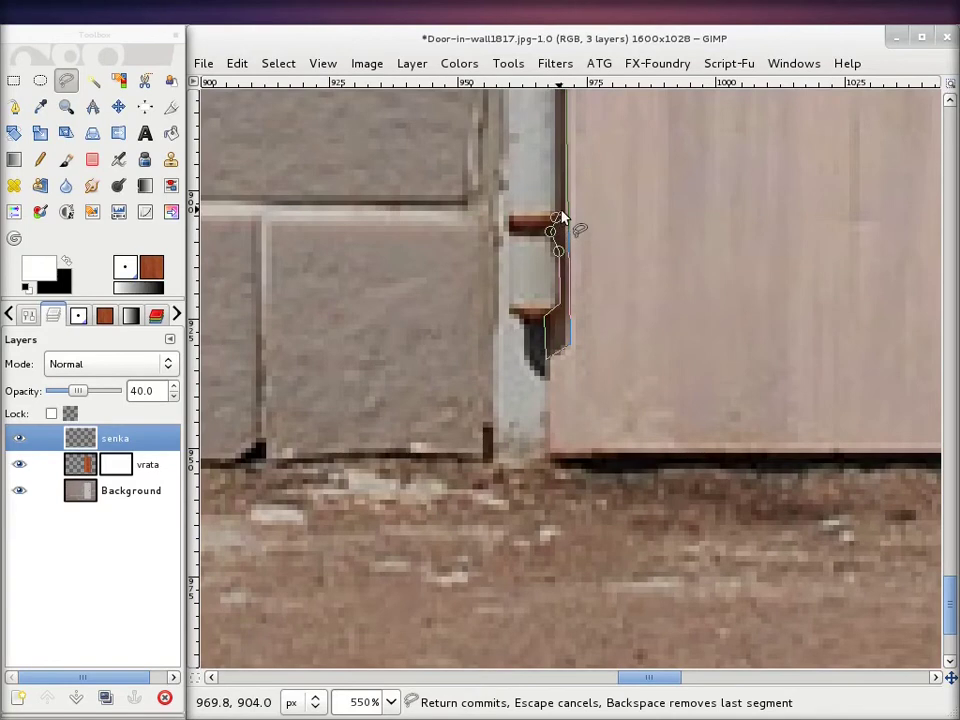
pyautogui.scroll(5, 560, 215)
pyautogui.click(559, 285)
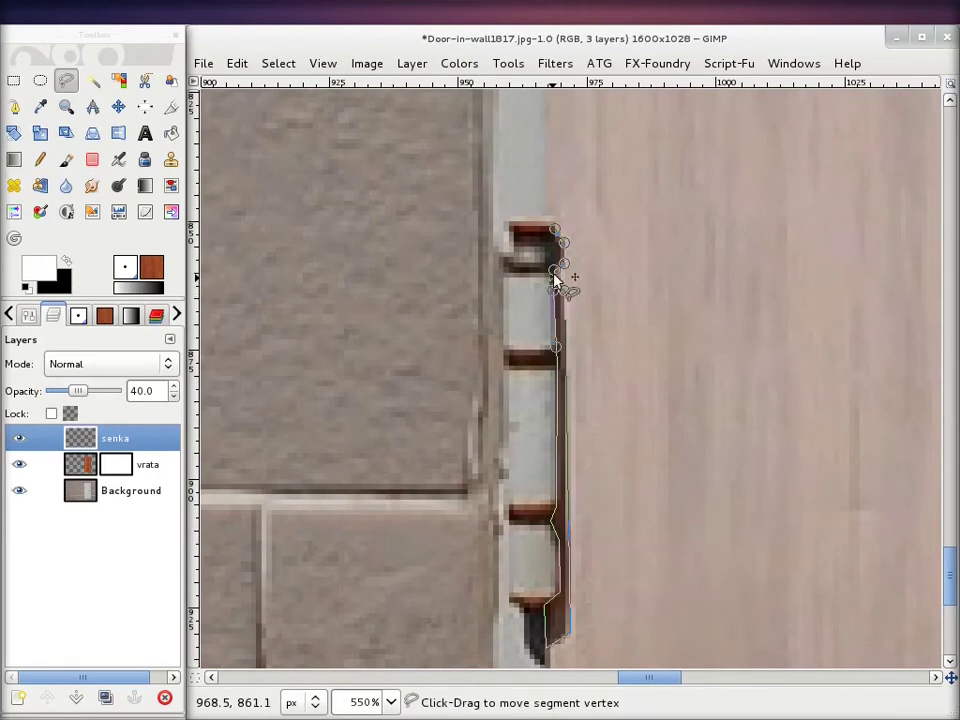
pyautogui.click(554, 234)
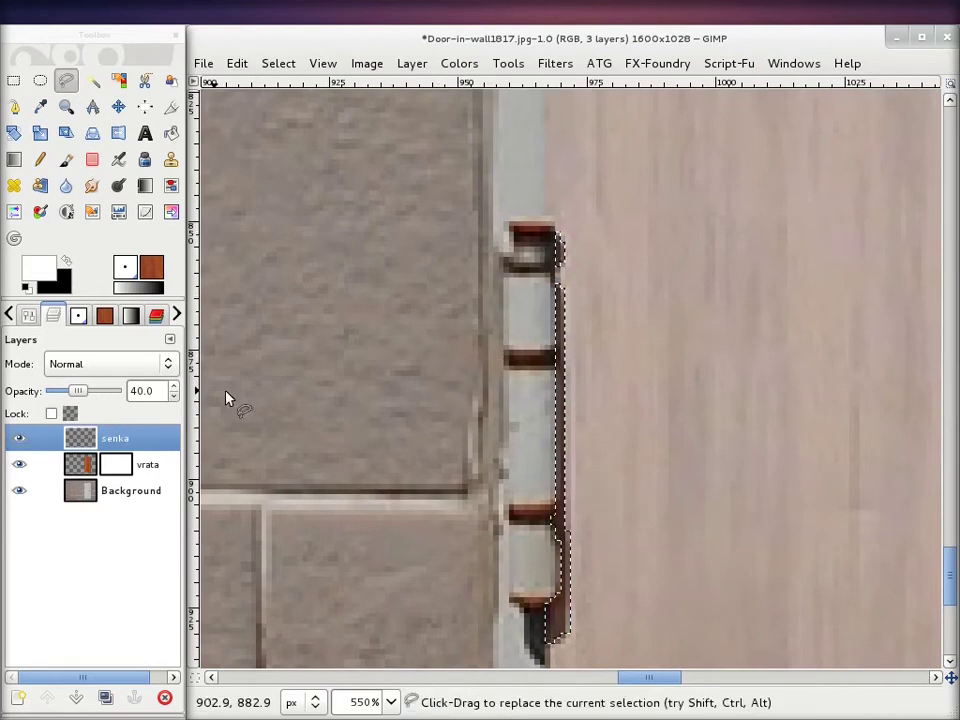
# Restore vrata to full opacity, fill the strip black on senka, and deselect
pyautogui.click(84, 470)
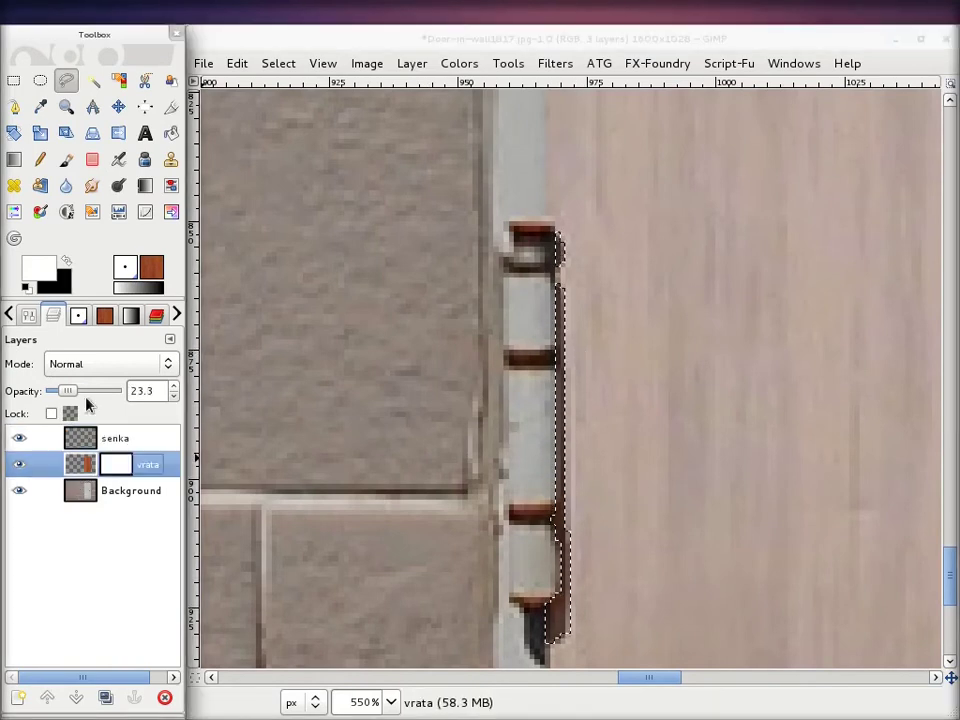
pyautogui.moveTo(69, 391); pyautogui.dragTo(120, 391)
pyautogui.click(96, 441)
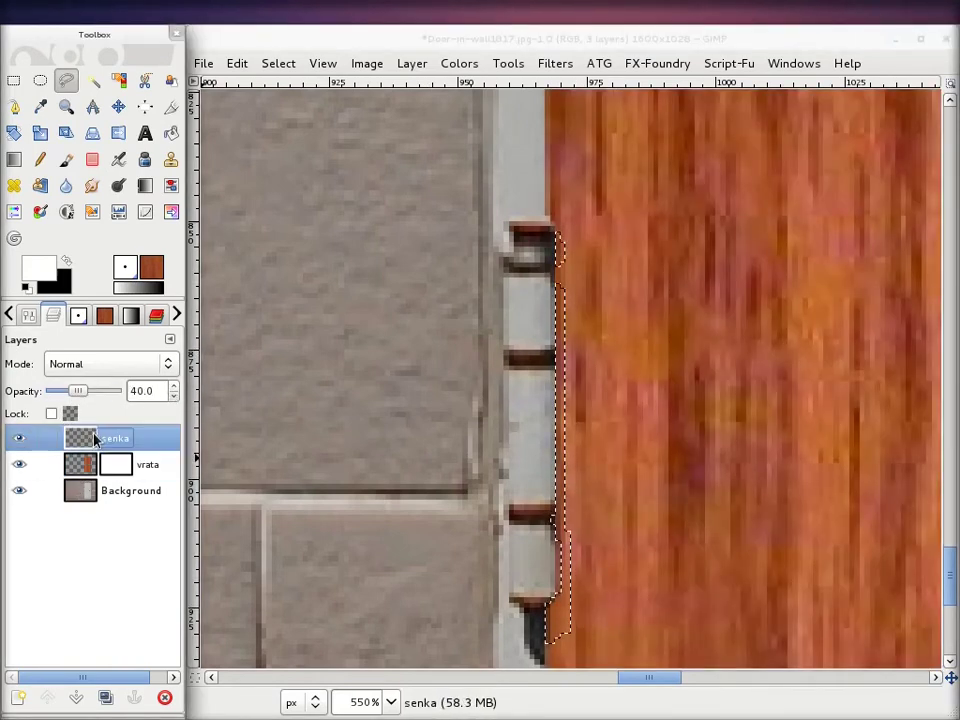
pyautogui.click(66, 260)
pyautogui.moveTo(40, 266); pyautogui.dragTo(560, 420)
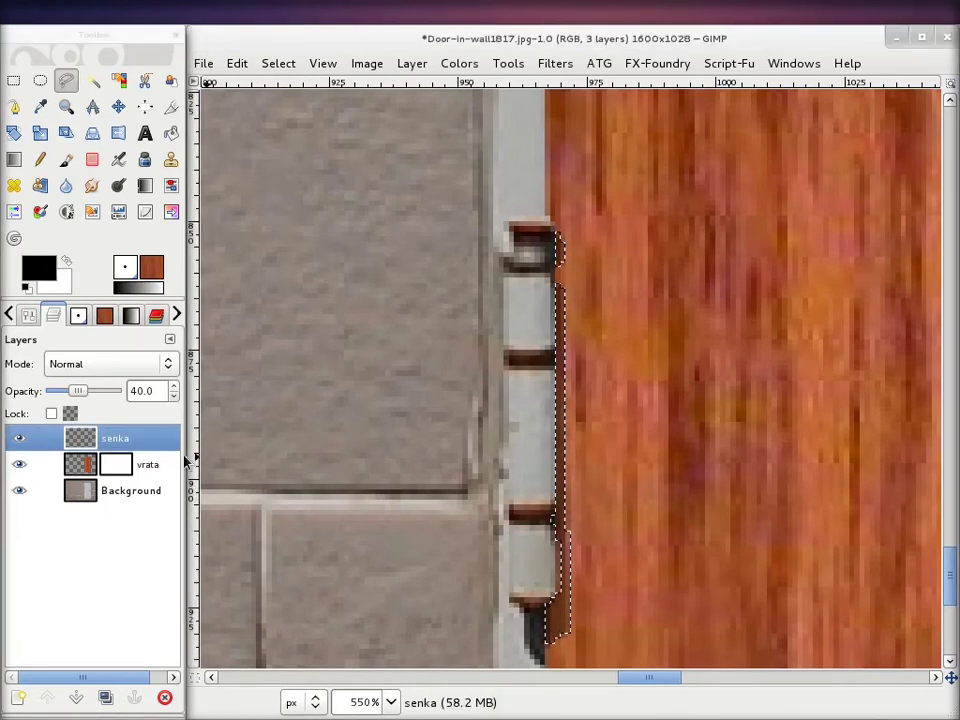
pyautogui.click(279, 65)
pyautogui.click(306, 113)
# Zoom into the door's right edge up to 1600% to inspect it
pyautogui.scroll(-3, 624, 414)
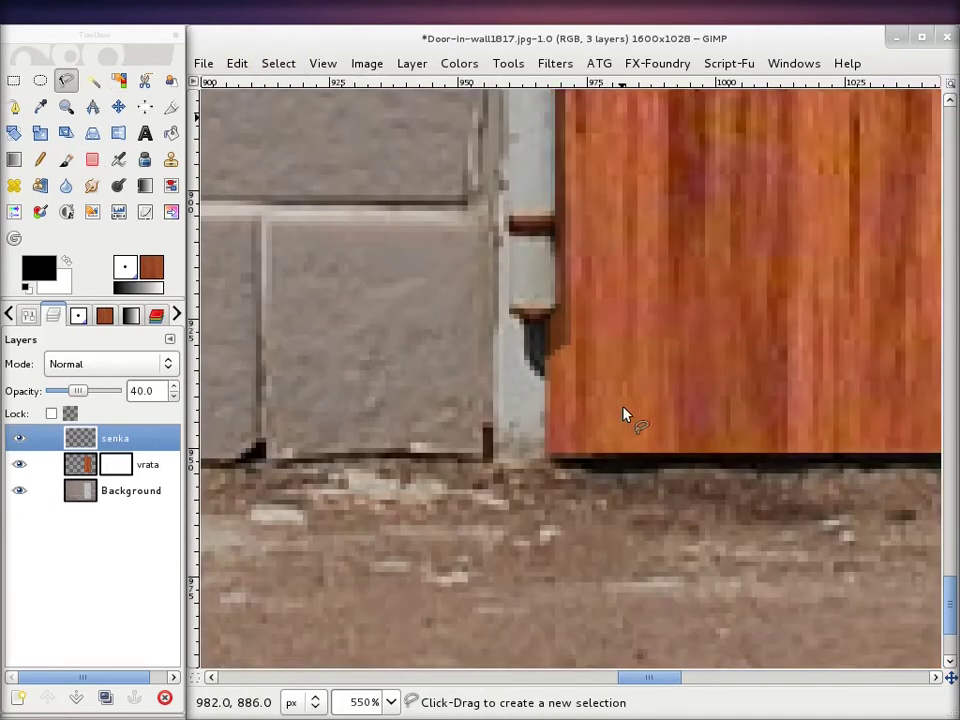
pyautogui.keyDown('ctrl'); pyautogui.scroll(-2, 669, 339); pyautogui.keyUp('ctrl')
pyautogui.keyDown('ctrl'); pyautogui.scroll(-2, 672, 332); pyautogui.keyUp('ctrl')
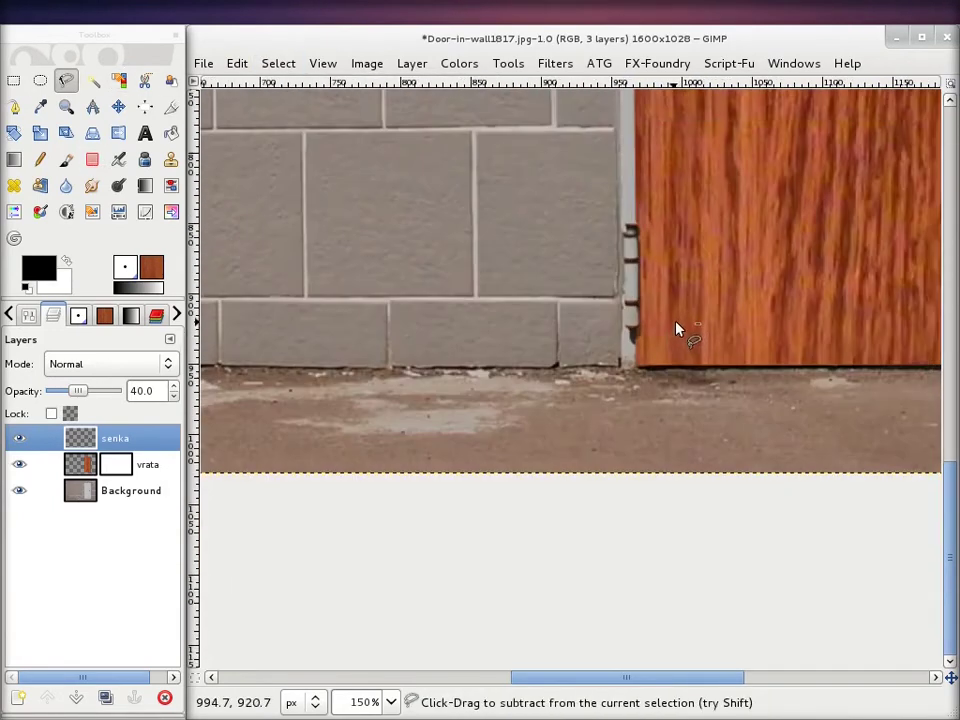
pyautogui.scroll(5, 552, 509)
pyautogui.scroll(1, 561, 183)
pyautogui.scroll(5, 561, 183)
pyautogui.scroll(1, 555, 362)
pyautogui.scroll(1, 422, 339)
pyautogui.keyDown('ctrl'); pyautogui.scroll(1, 459, 328); pyautogui.keyUp('ctrl')
pyautogui.keyDown('ctrl'); pyautogui.scroll(2, 459, 328); pyautogui.keyUp('ctrl')
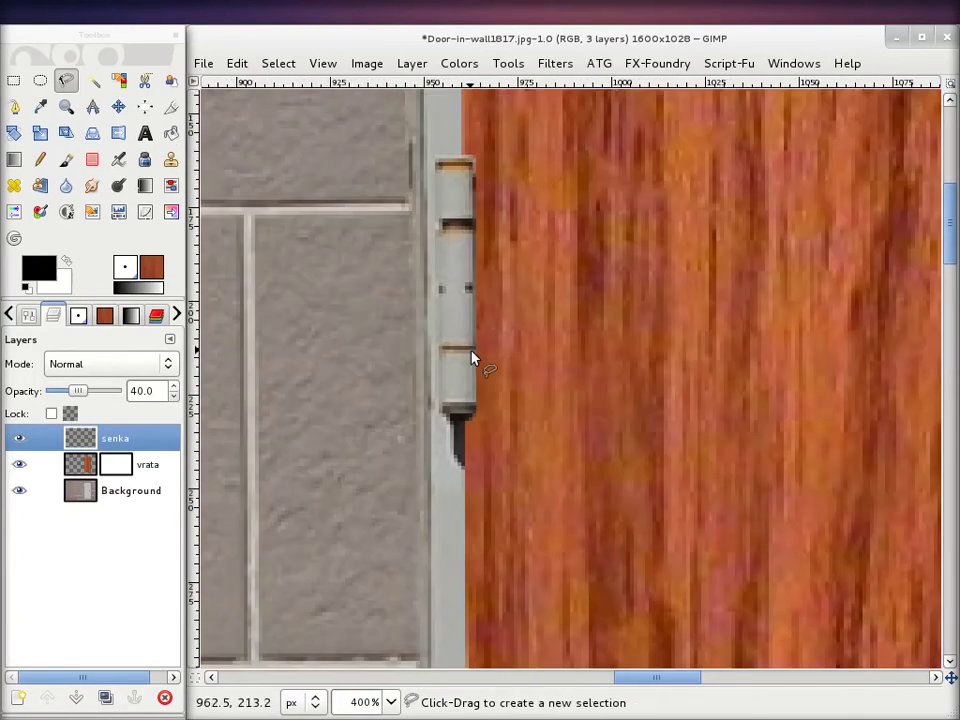
pyautogui.keyDown('ctrl'); pyautogui.scroll(1, 474, 358); pyautogui.keyUp('ctrl')
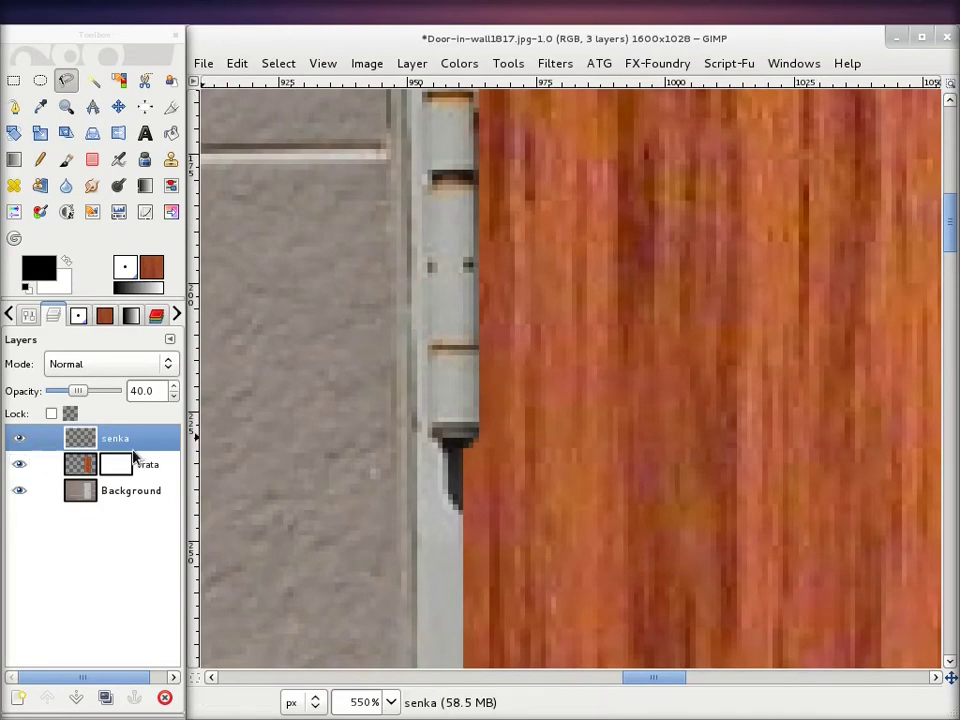
# Fade the vrata layer and free-select around the dark hinge edge
pyautogui.click(95, 462)
pyautogui.moveTo(110, 393); pyautogui.dragTo(67, 392)
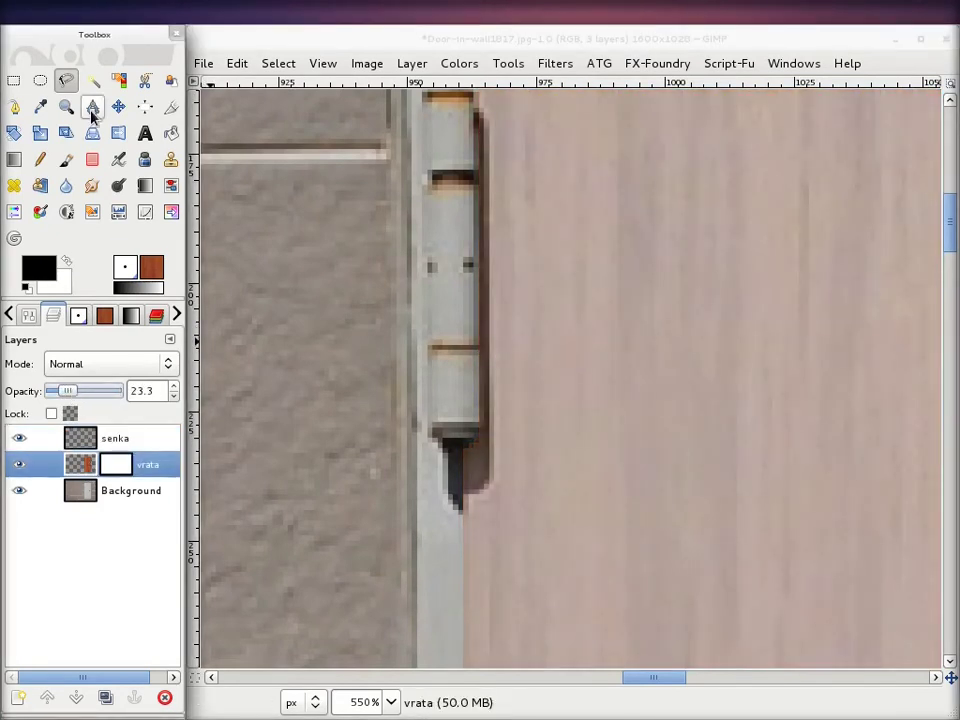
pyautogui.click(482, 110)
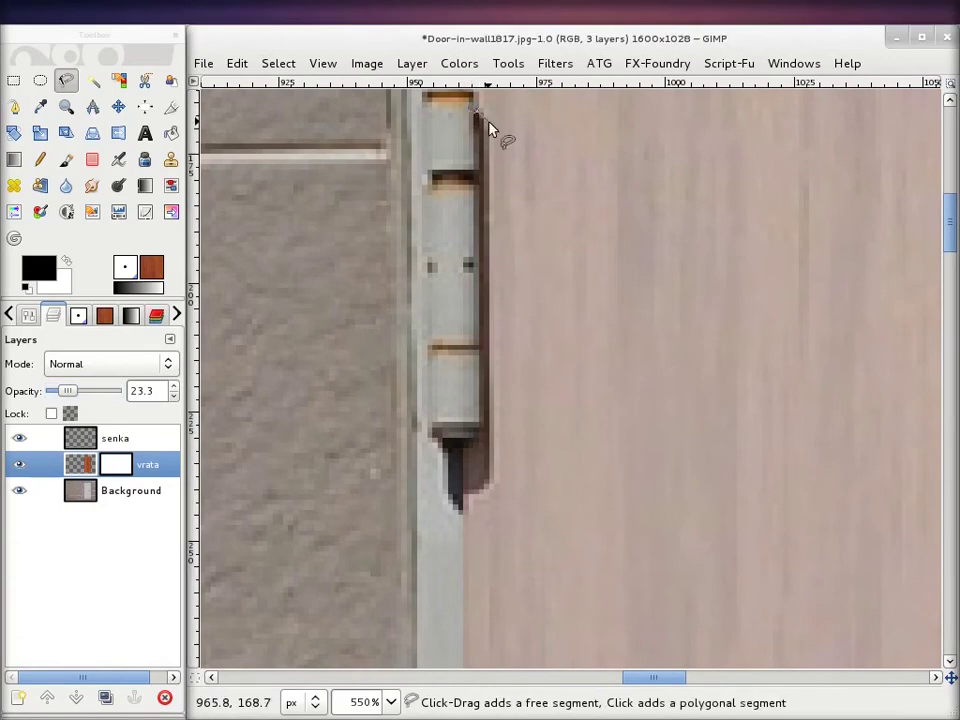
pyautogui.click(490, 483)
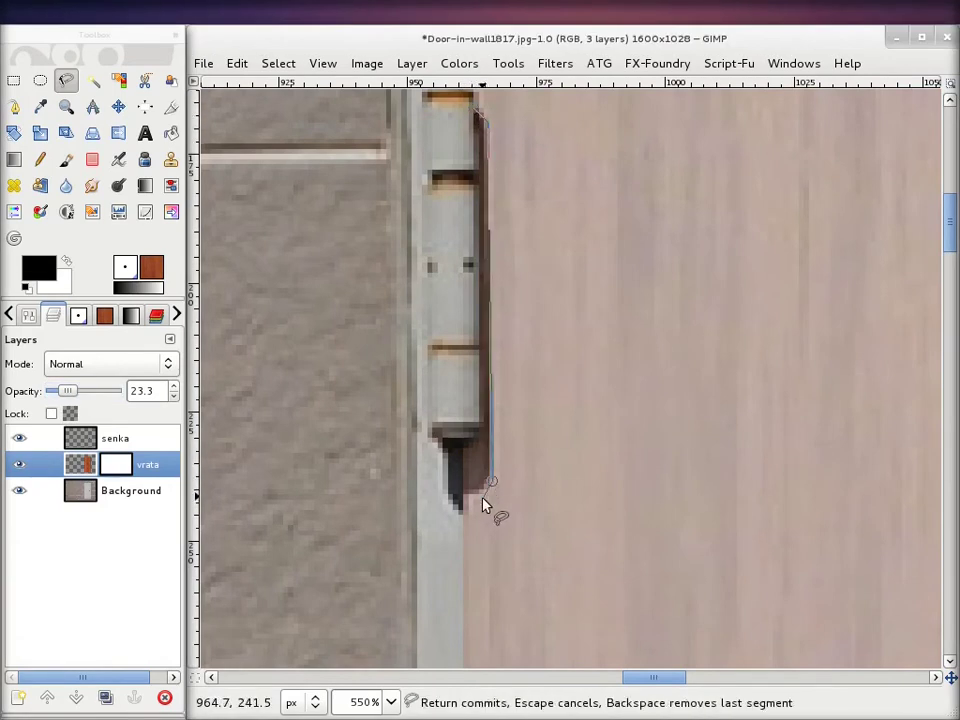
pyautogui.click(467, 502)
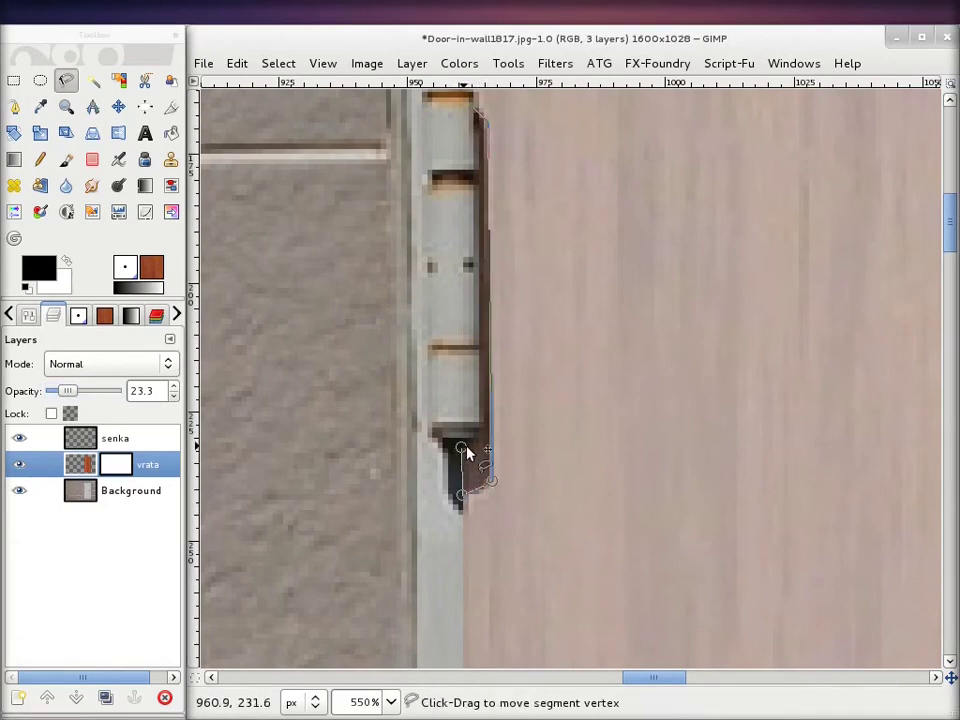
pyautogui.click(477, 437)
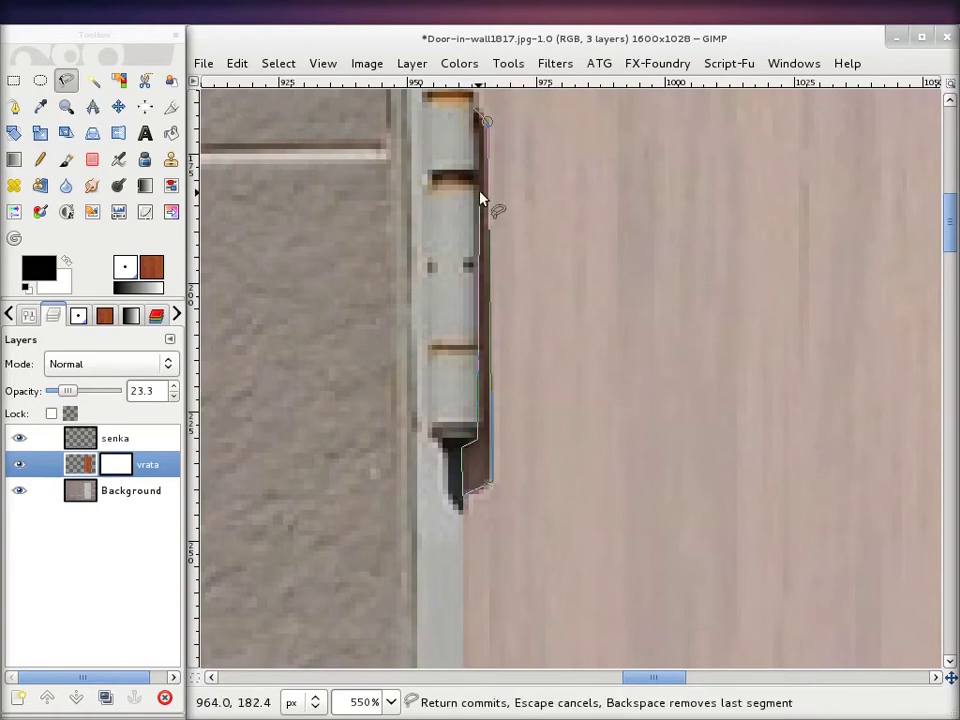
pyautogui.click(483, 121)
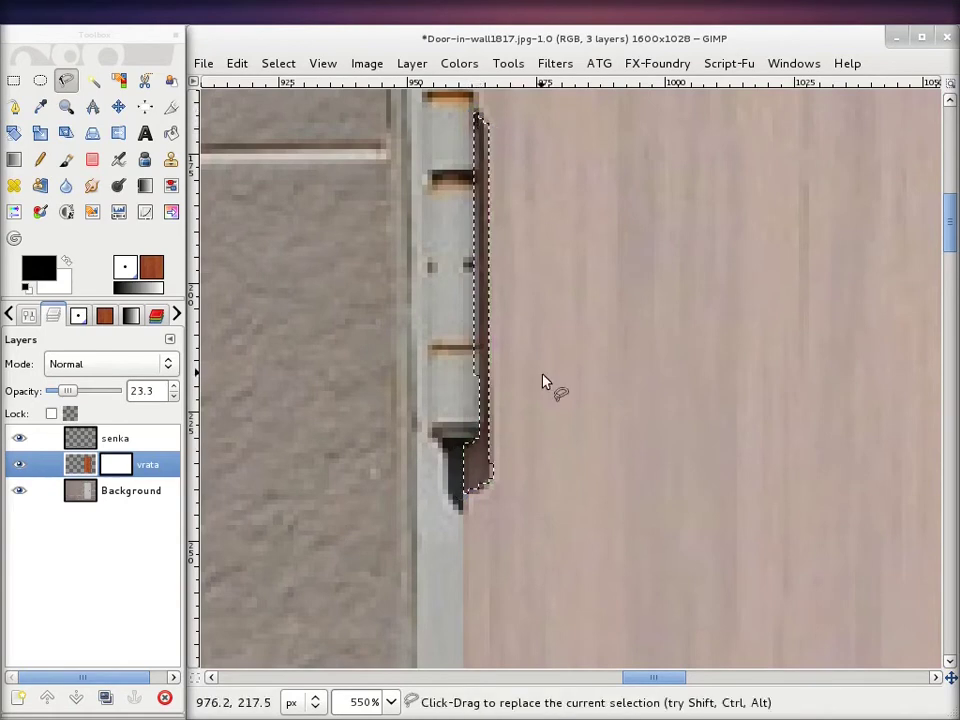
# Restore vrata to full opacity, fill the hinge selection black on senka, and deselect
pyautogui.moveTo(67, 391); pyautogui.dragTo(125, 391)
pyautogui.click(116, 440)
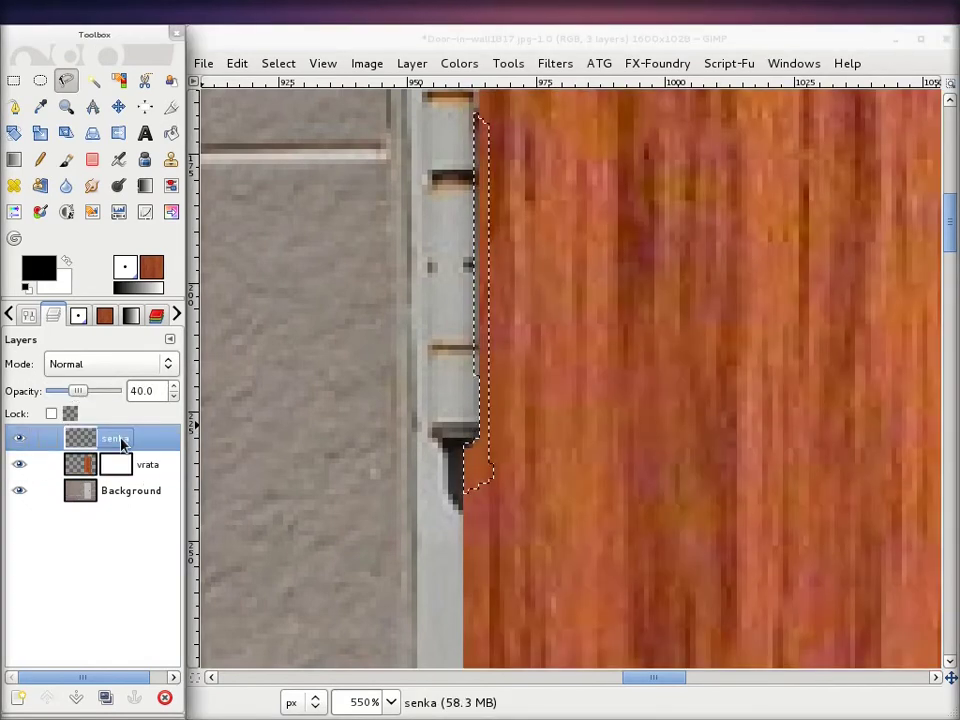
pyautogui.moveTo(47, 275)
pyautogui.mouseDown()
pyautogui.moveTo(461, 489)
pyautogui.moveTo(476, 476)
pyautogui.mouseUp()
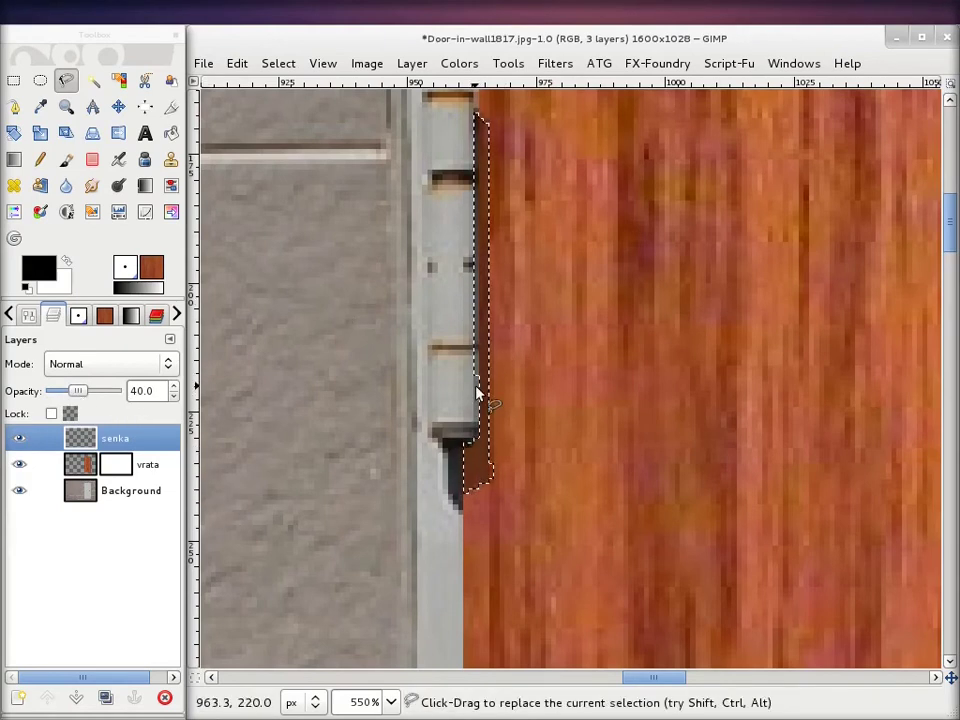
pyautogui.click(278, 63)
pyautogui.click(290, 109)
# Zoom back out to 50% so the whole door is visible
pyautogui.scroll(-2, 614, 249)
pyautogui.scroll(-2, 649, 257)
pyautogui.hscroll(3, 745, 435)
pyautogui.hscroll(5, 583, 364)
pyautogui.scroll(2, 585, 365)
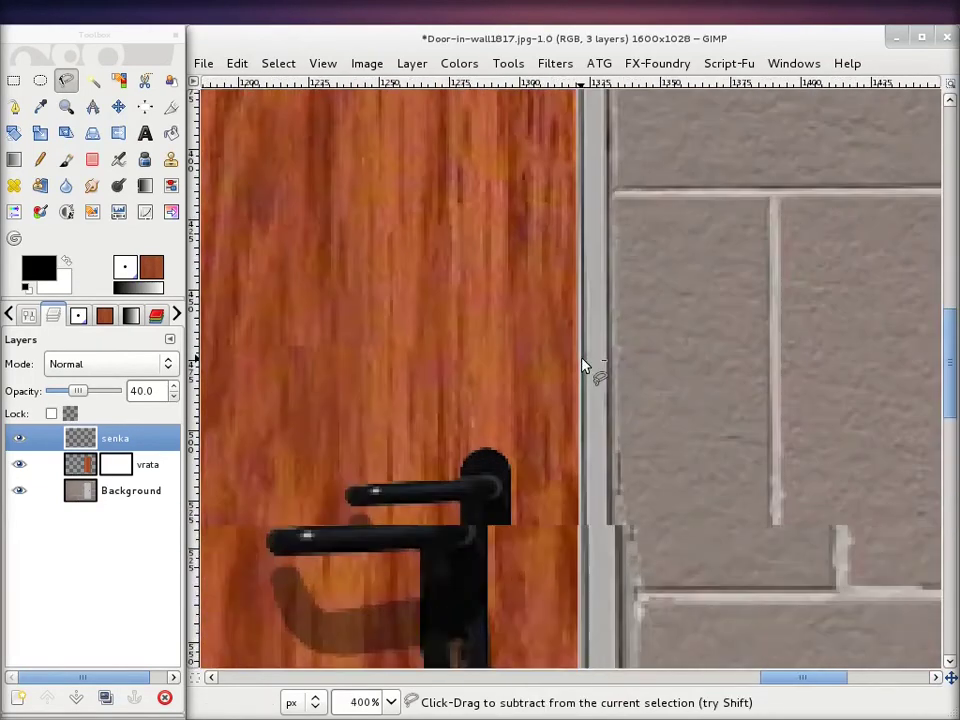
pyautogui.scroll(3, 585, 365)
pyautogui.scroll(1, 585, 365)
pyautogui.scroll(1, 585, 365)
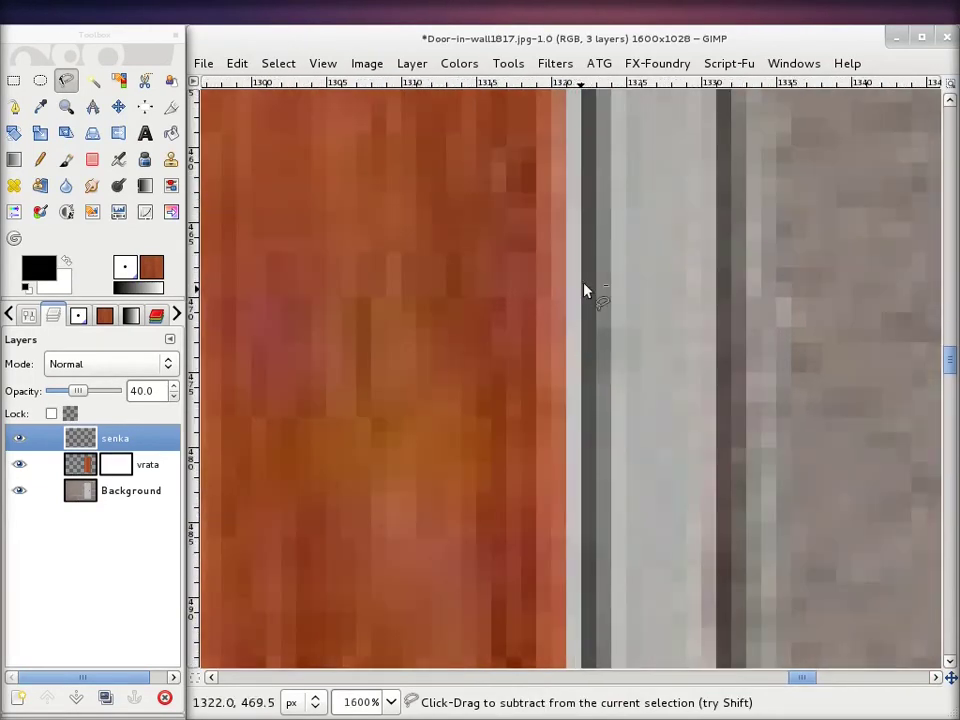
pyautogui.scroll(1, 580, 333)
pyautogui.scroll(-2, 589, 253)
pyautogui.scroll(-3, 587, 255)
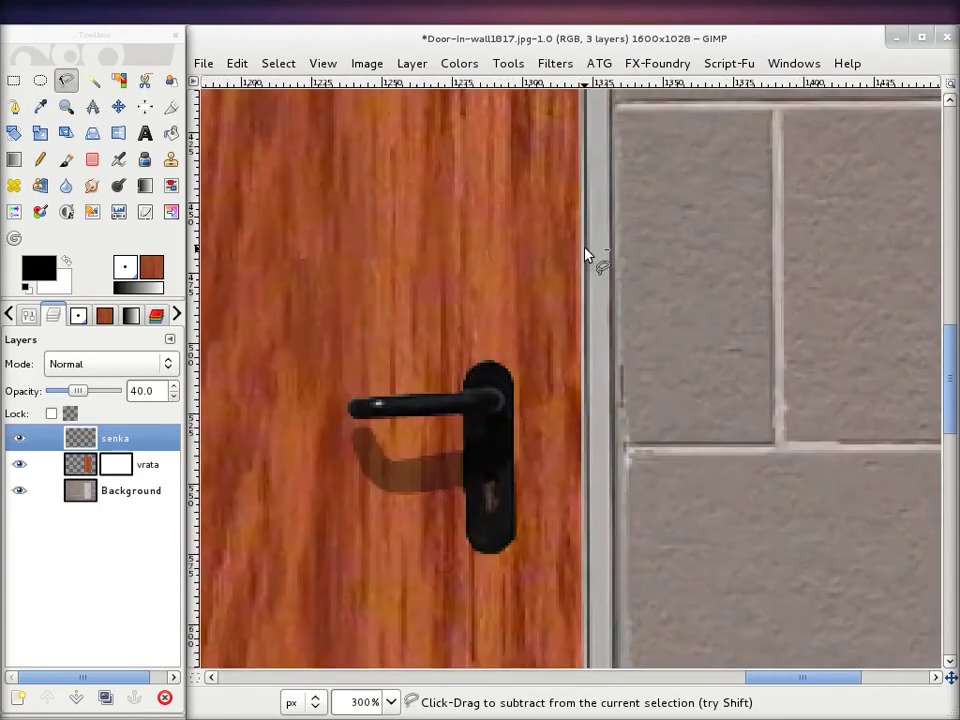
pyautogui.scroll(-3, 587, 255)
pyautogui.scroll(-2, 585, 257)
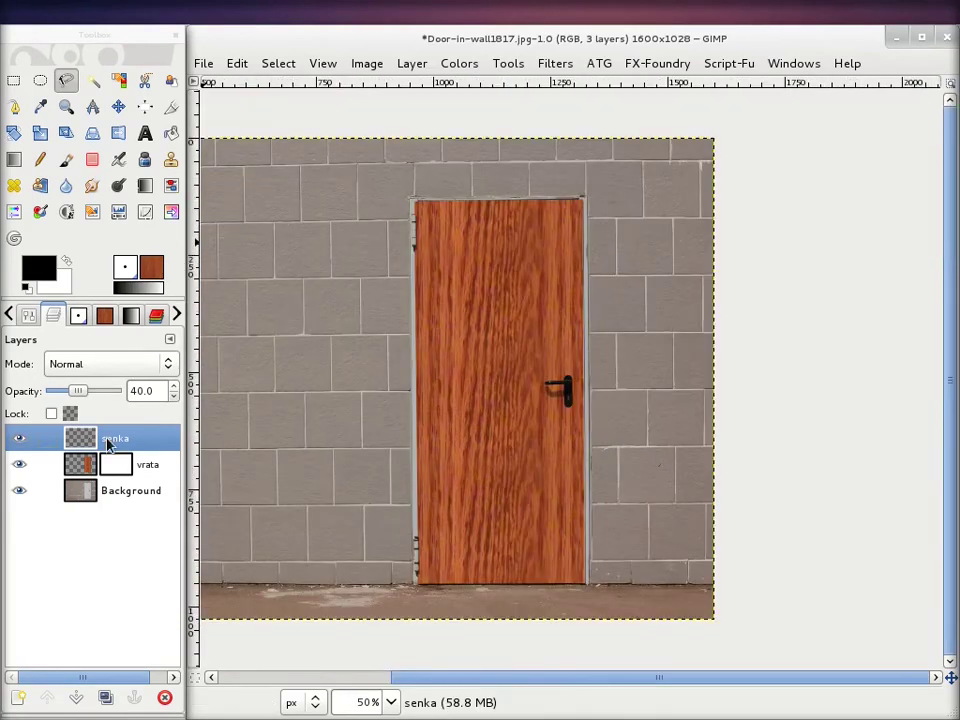
# Fill the vrata layer with the Drvo wood pattern and fade it to 26.7 opacity
pyautogui.click(78, 470)
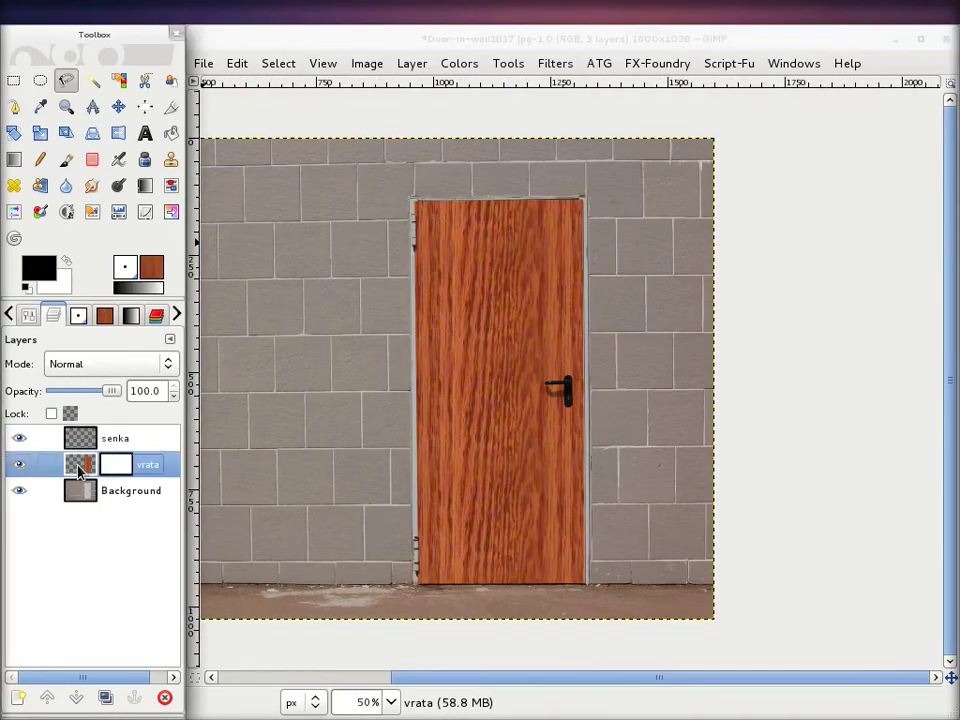
pyautogui.moveTo(155, 275); pyautogui.dragTo(350, 258)
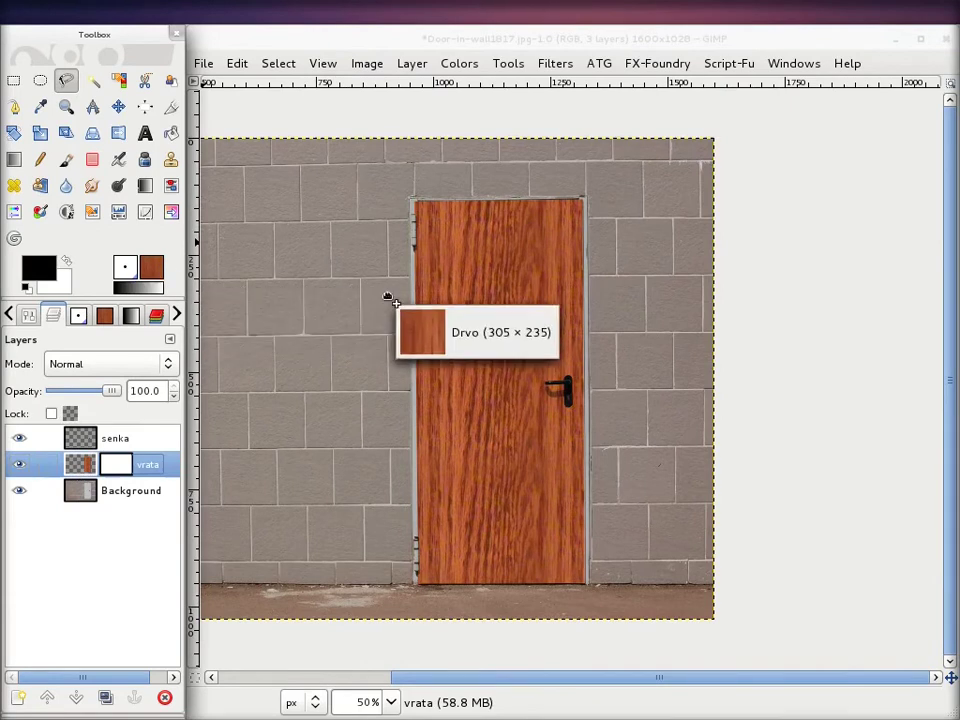
pyautogui.moveTo(350, 258); pyautogui.dragTo(346, 280)
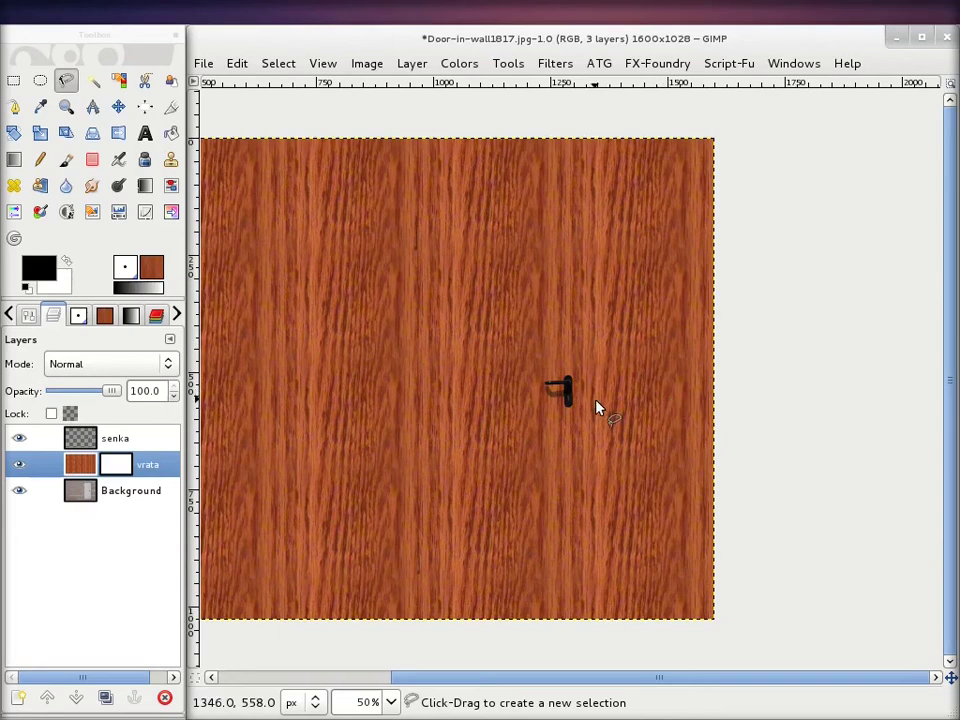
pyautogui.hscroll(-5, 638, 430)
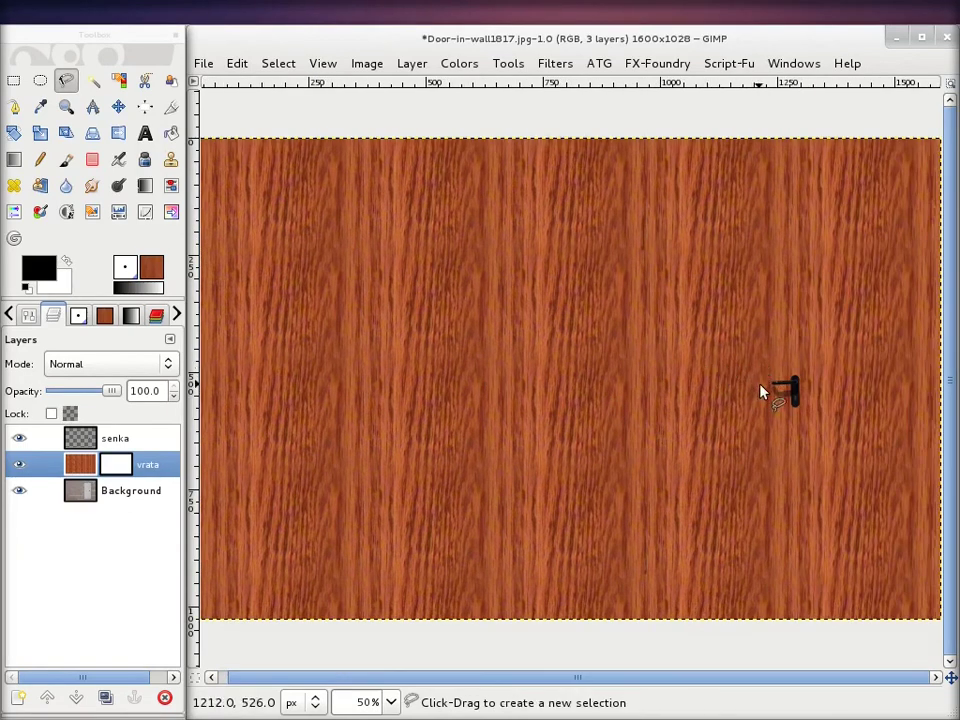
pyautogui.moveTo(786, 365); pyautogui.dragTo(690, 359)
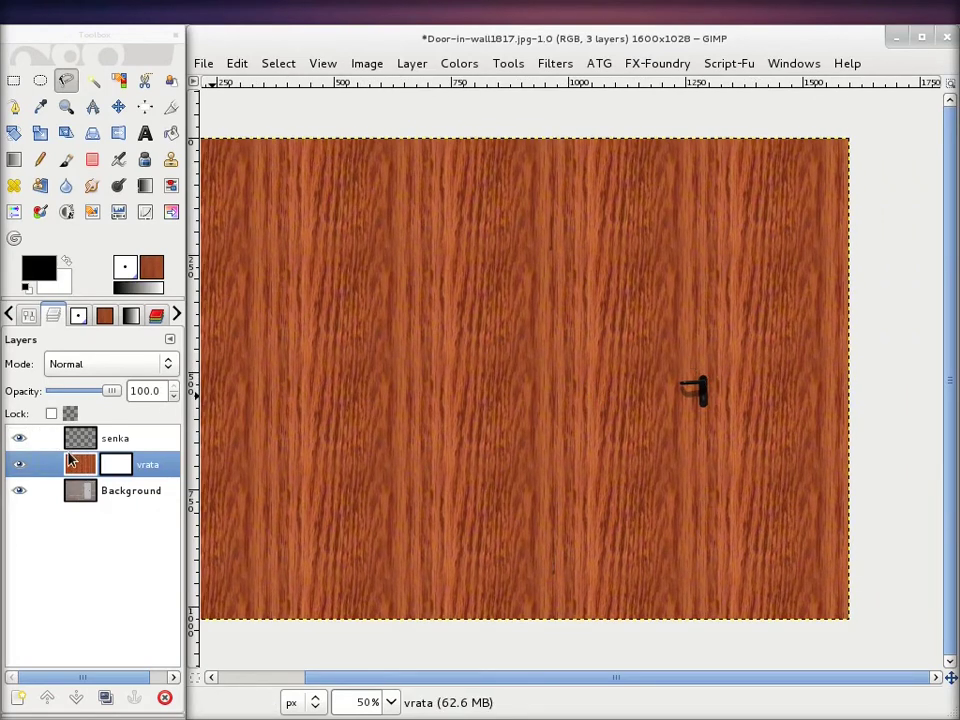
pyautogui.click(83, 485)
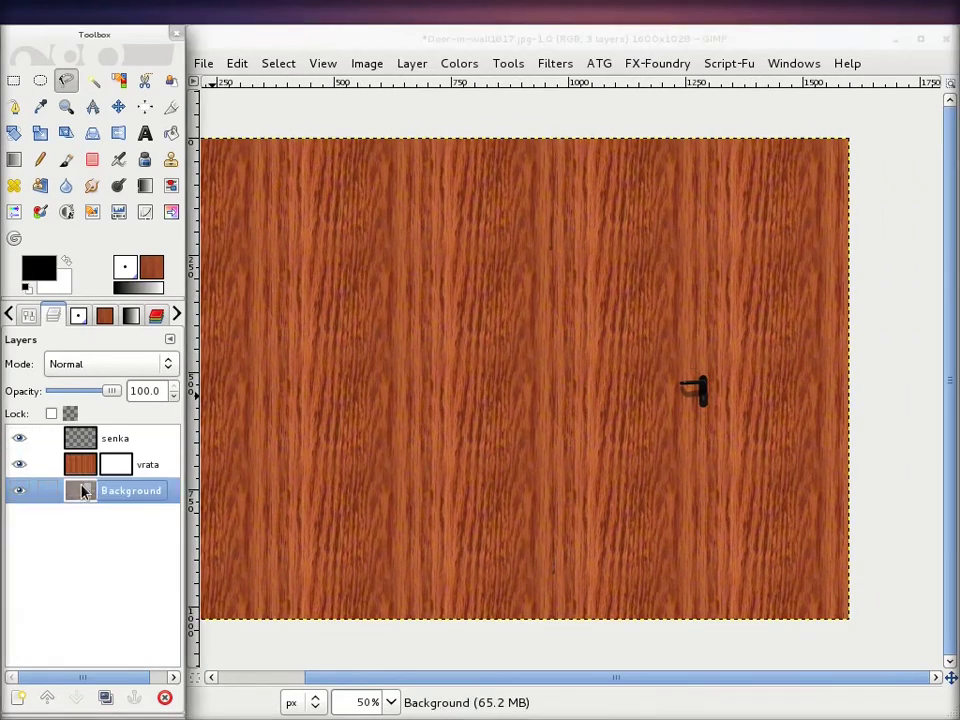
pyautogui.moveTo(103, 391)
pyautogui.mouseDown()
pyautogui.moveTo(66, 393)
pyautogui.moveTo(118, 391)
pyautogui.moveTo(64, 396)
pyautogui.moveTo(73, 397)
pyautogui.mouseUp()
pyautogui.click(85, 467)
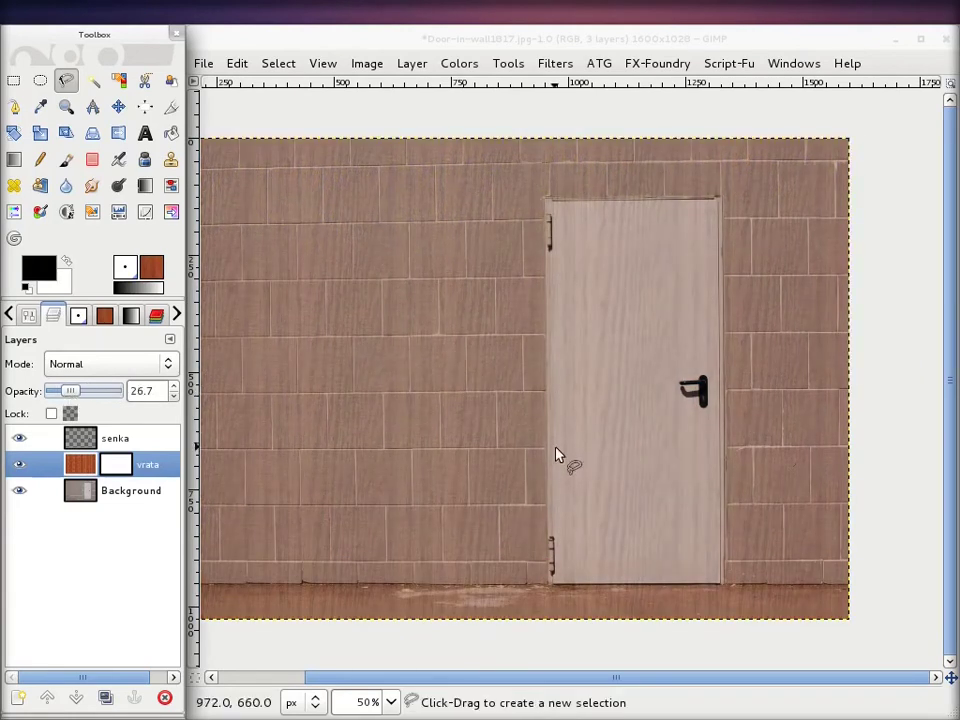
# Lower the vrata wood layer's opacity to 10 and zoom to 300%
pyautogui.scroll(2, 545, 218)
pyautogui.scroll(2, 561, 214)
pyautogui.scroll(1, 561, 214)
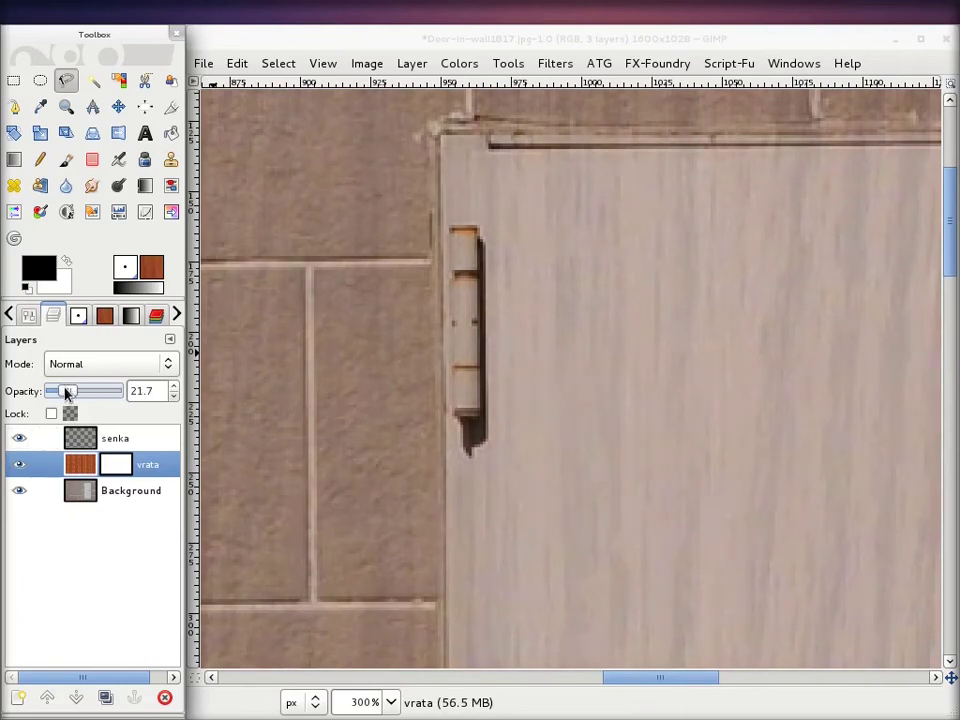
pyautogui.moveTo(68, 394); pyautogui.dragTo(61, 394)
pyautogui.scroll(9, 555, 255)
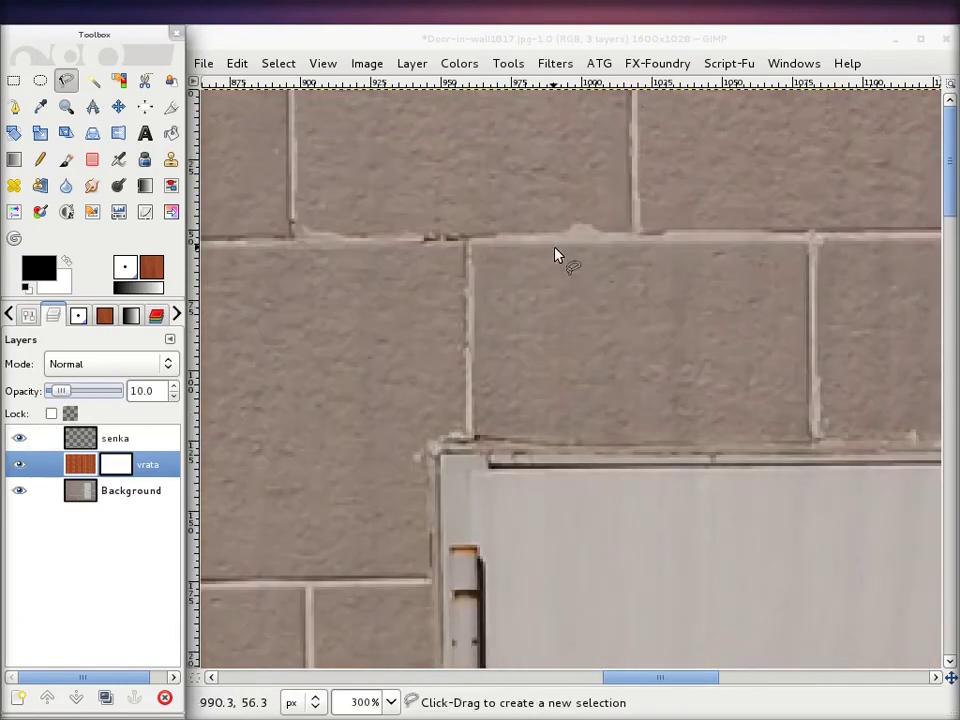
pyautogui.scroll(-8, 555, 255)
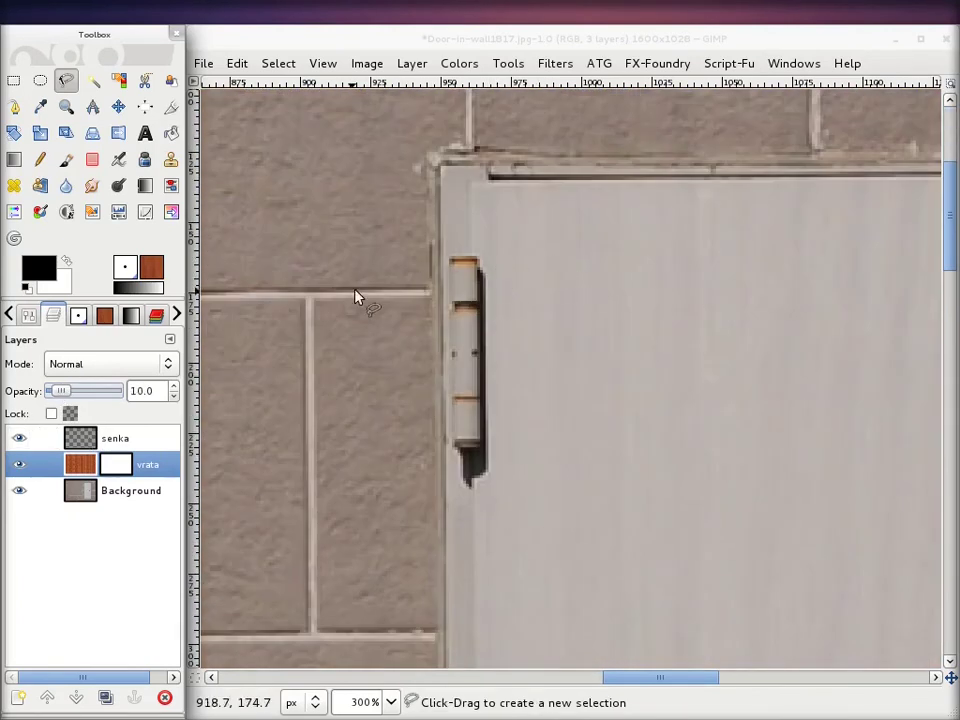
# Trace the door panel's outline with Free Select and close it into a selection
pyautogui.click(470, 190)
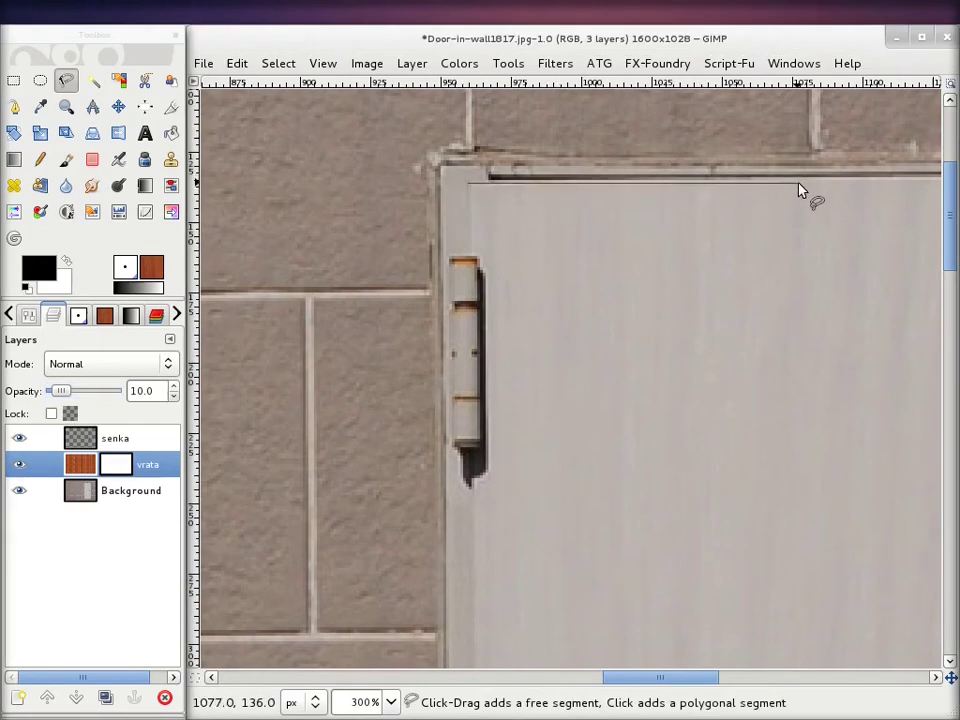
pyautogui.press('space')
pyautogui.press('space')
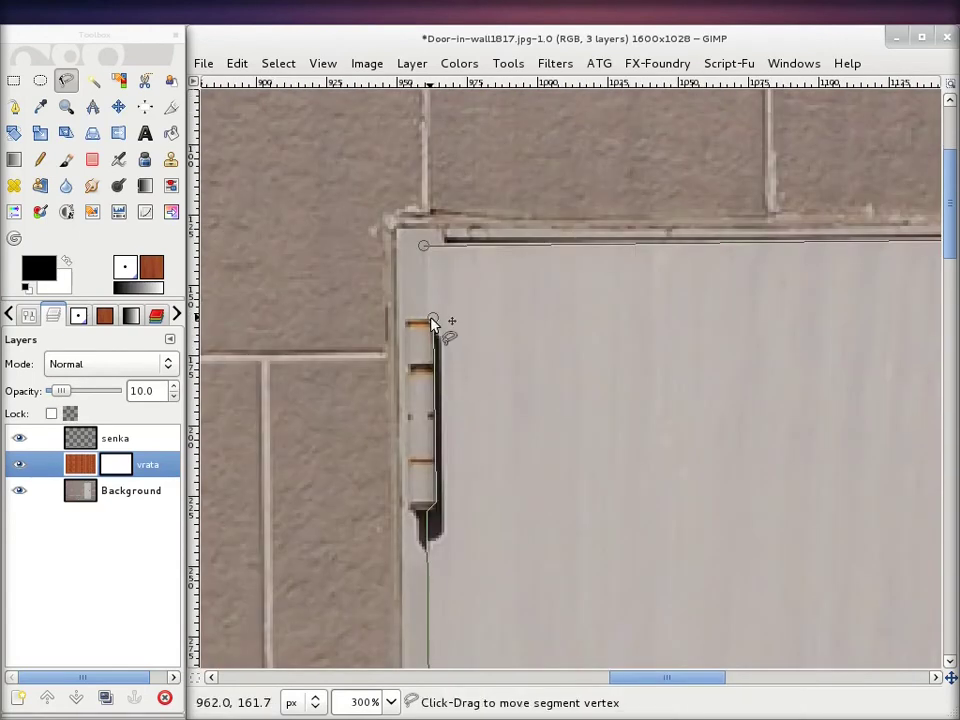
pyautogui.click(432, 320)
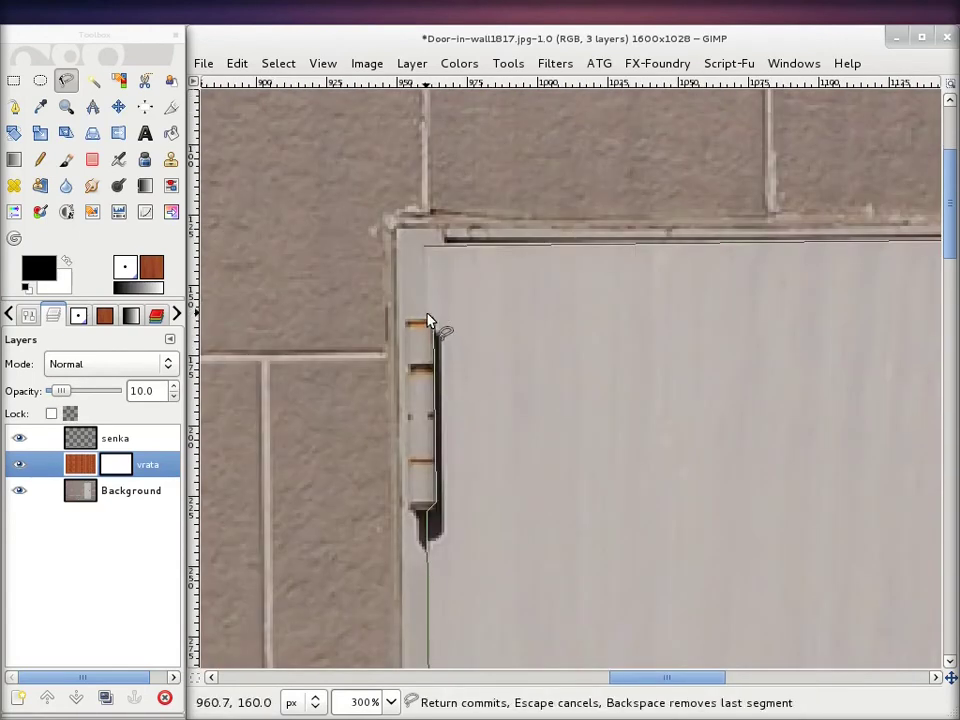
pyautogui.click(424, 249)
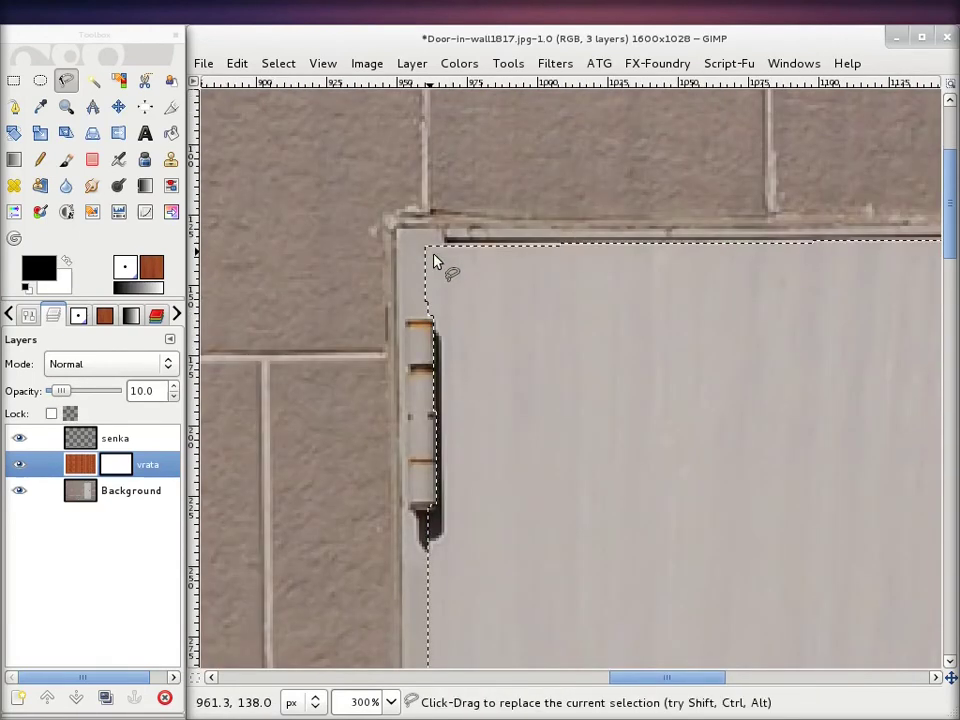
pyautogui.keyDown('ctrl'); pyautogui.scroll(-3, 451, 372); pyautogui.keyUp('ctrl')
# Restore the vrata wood layer to 100 opacity
pyautogui.keyDown('ctrl'); pyautogui.scroll(-1, 451, 372); pyautogui.keyUp('ctrl')
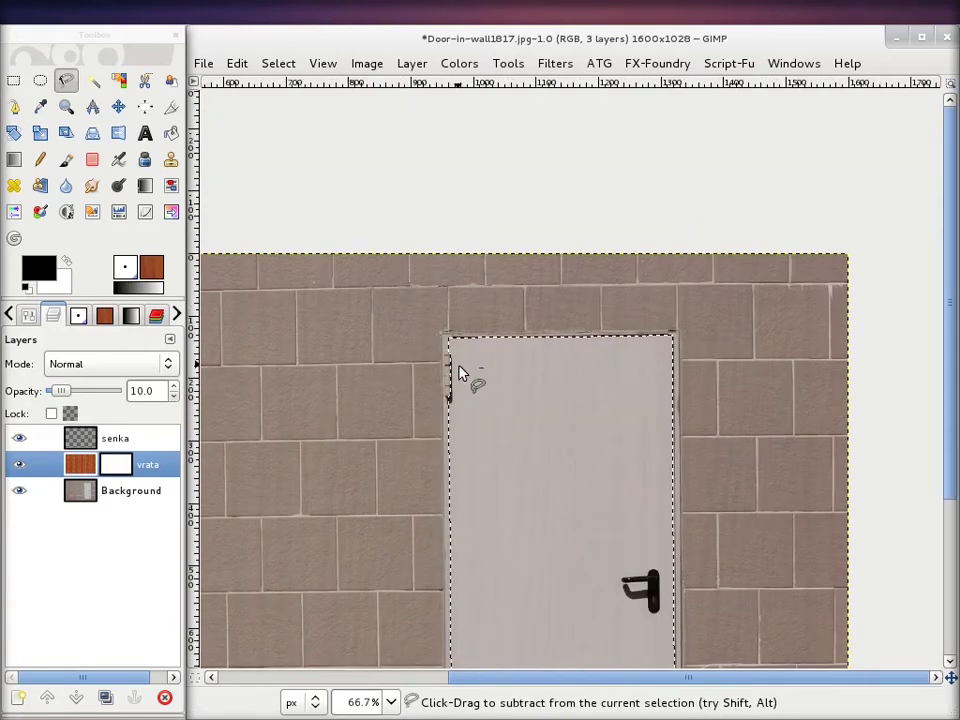
pyautogui.moveTo(71, 391); pyautogui.dragTo(133, 393)
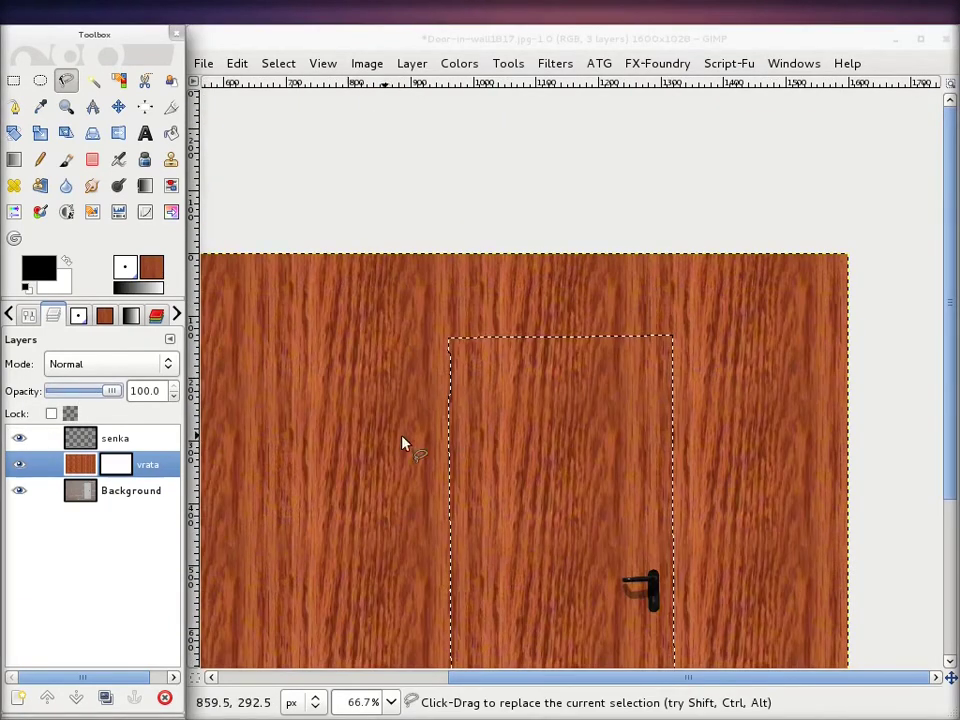
pyautogui.scroll(-3, 450, 430)
pyautogui.moveTo(44, 276); pyautogui.dragTo(64, 268)
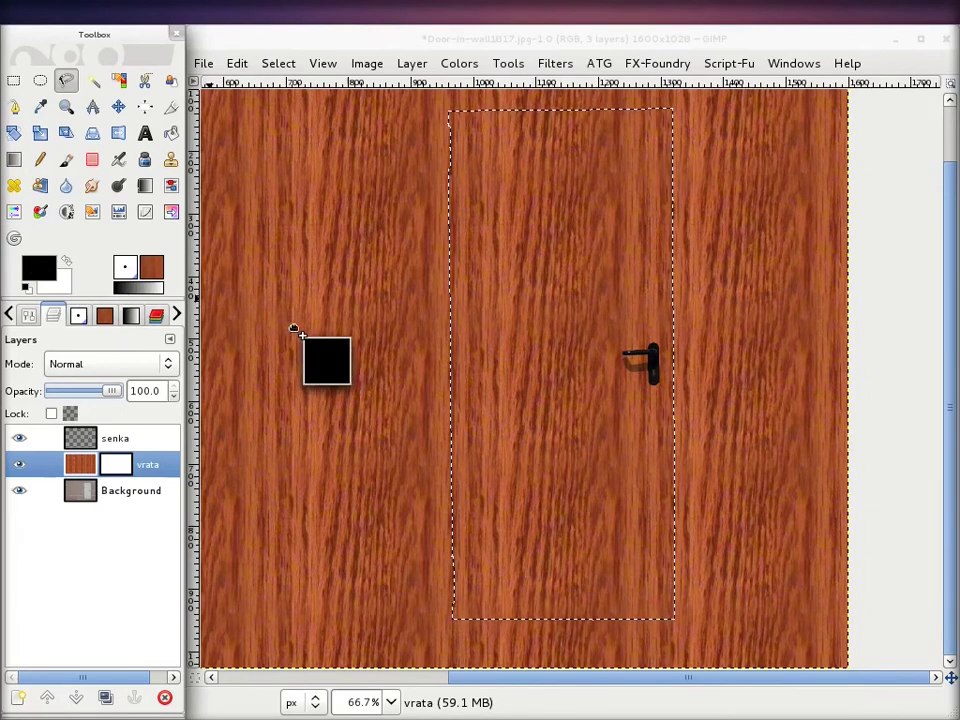
pyautogui.moveTo(64, 268); pyautogui.dragTo(34, 276)
# Invert the selection and fill the vrata layer mask with black outside the door
pyautogui.click(271, 65)
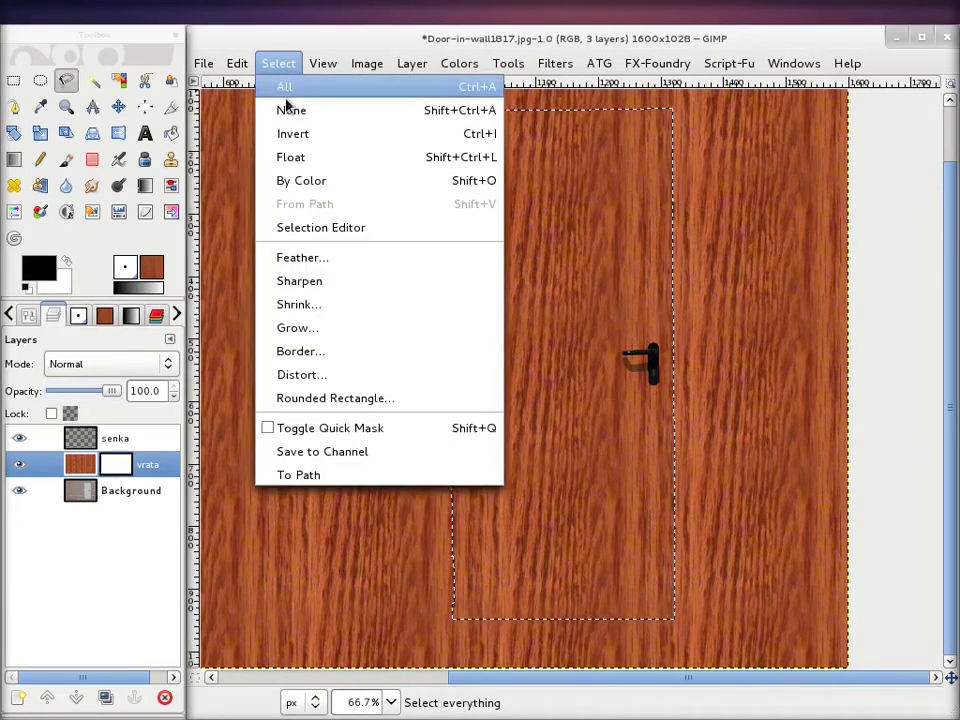
pyautogui.click(285, 133)
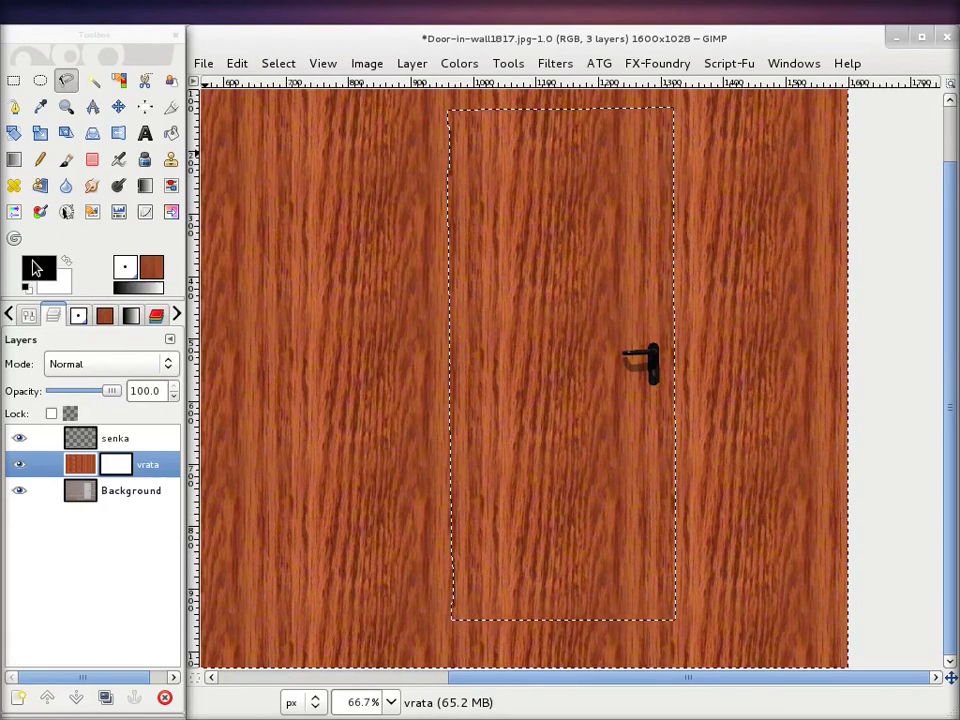
pyautogui.moveTo(38, 267); pyautogui.dragTo(341, 288)
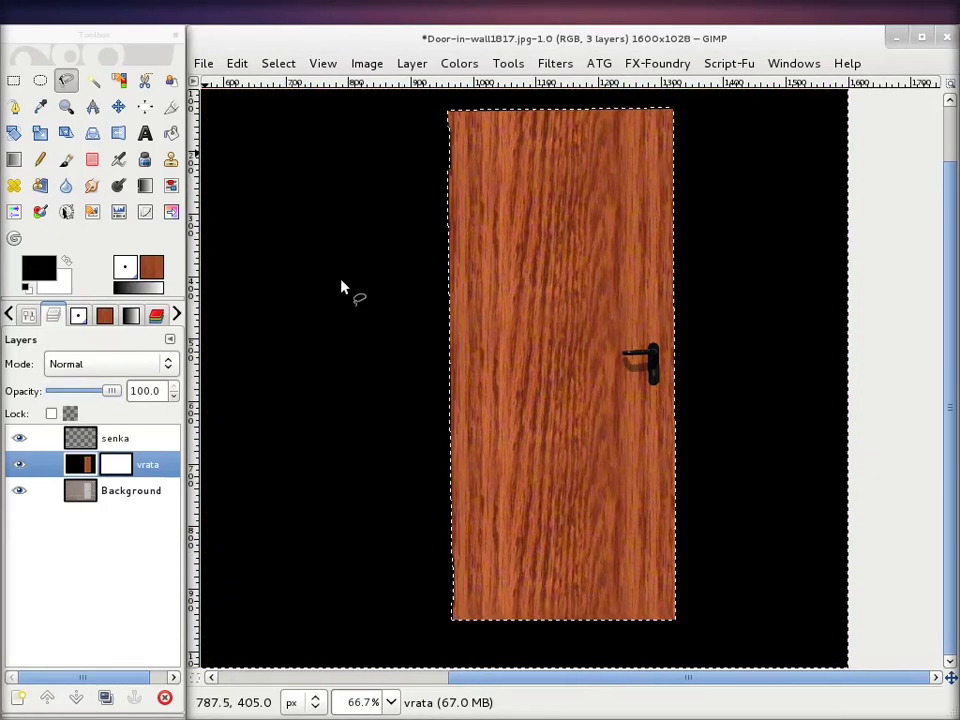
pyautogui.hotkey('ctrl', ';')
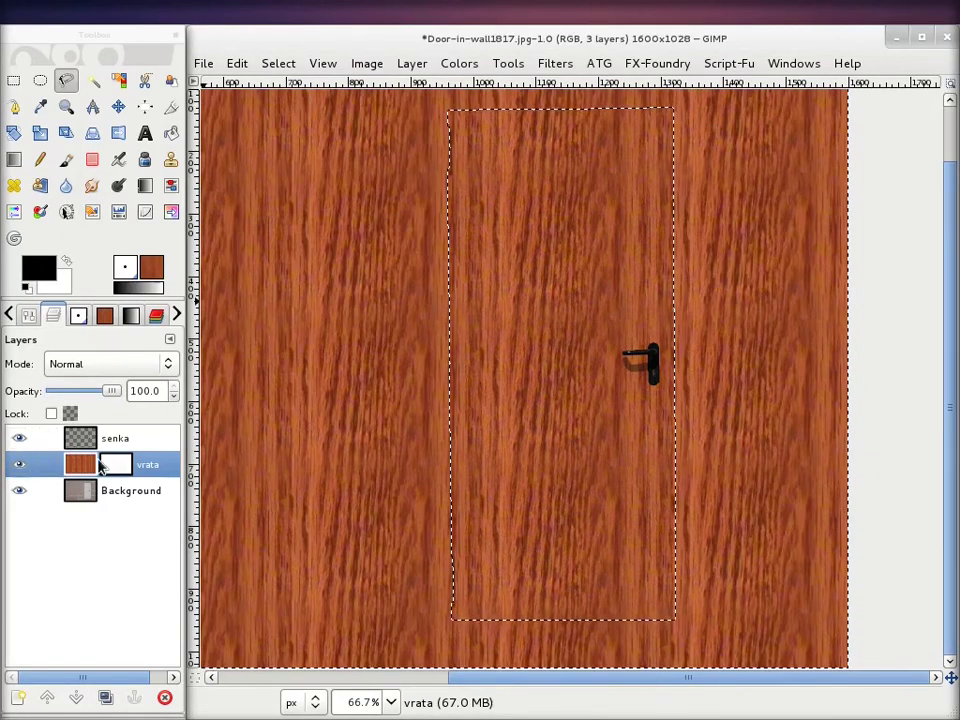
pyautogui.click(100, 468)
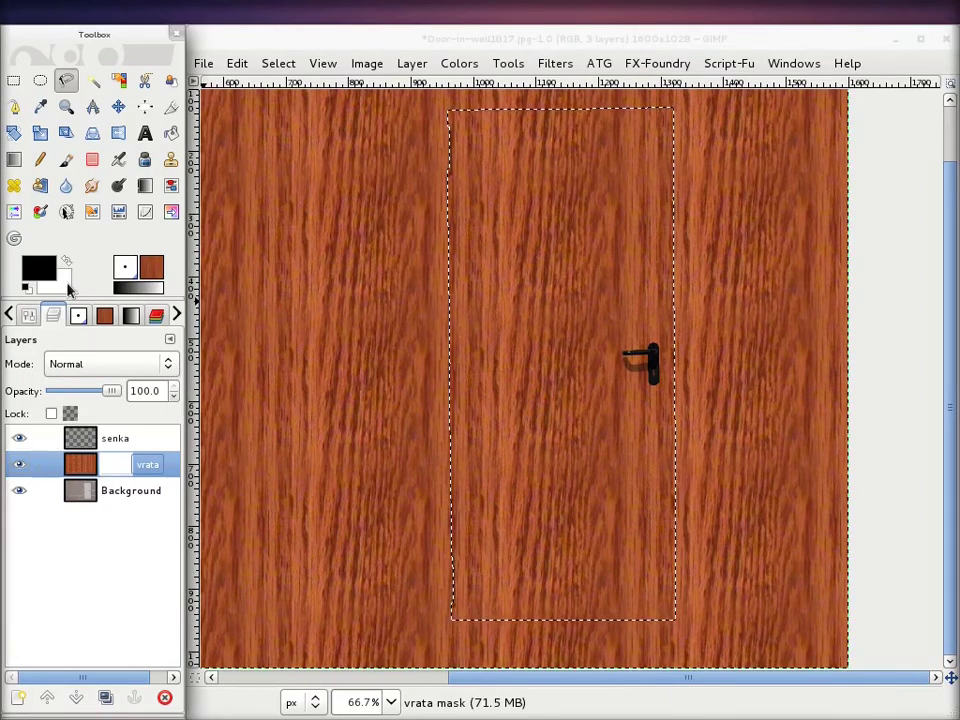
pyautogui.moveTo(42, 280); pyautogui.dragTo(326, 280)
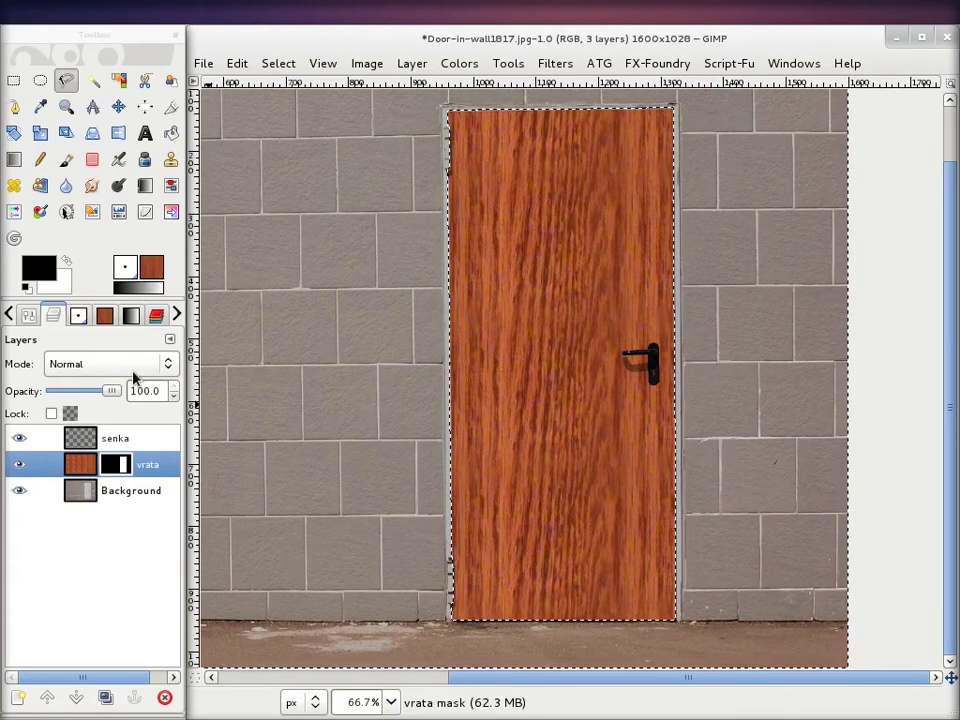
# Clear the door selection and zoom to 300% around the door's edges
pyautogui.click(278, 63)
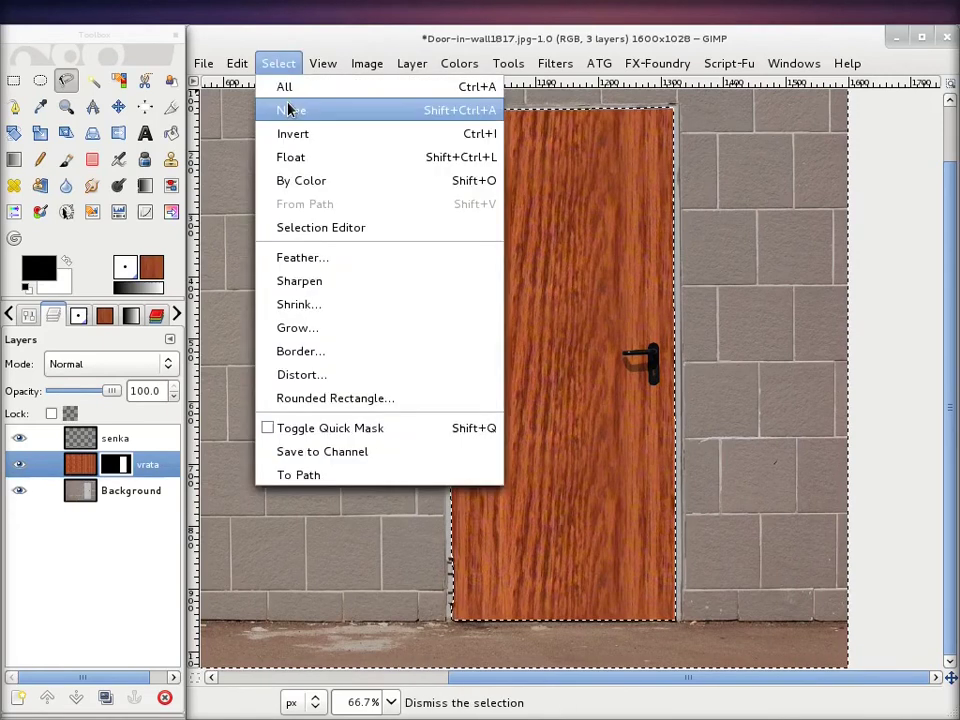
pyautogui.click(289, 107)
pyautogui.keyDown('ctrl'); pyautogui.scroll(2, 664, 300); pyautogui.keyUp('ctrl')
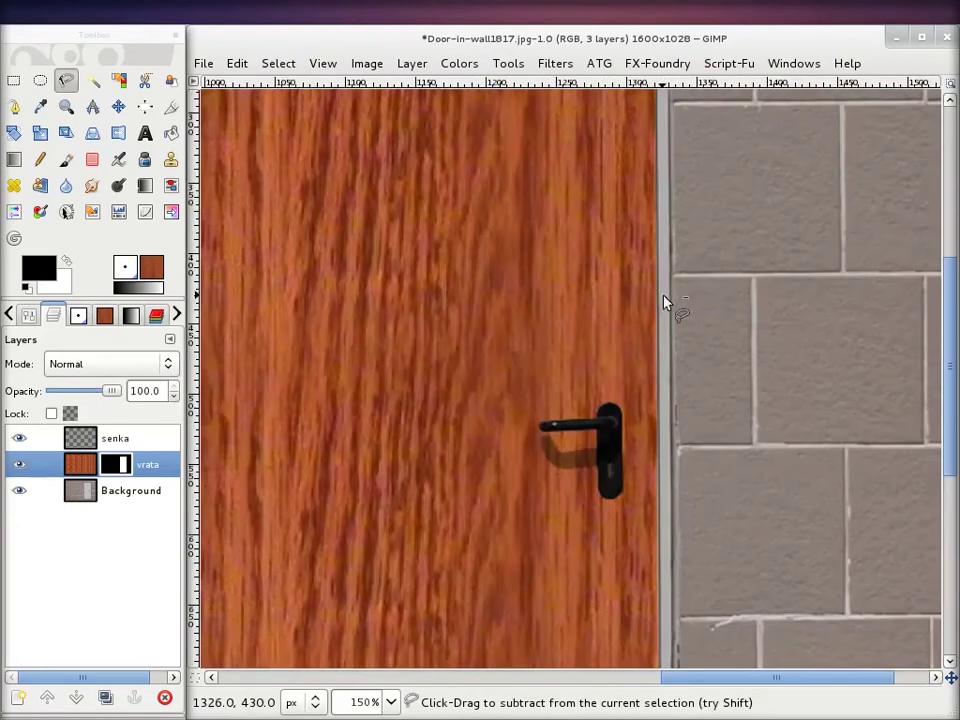
pyautogui.keyDown('ctrl'); pyautogui.scroll(1, 662, 302); pyautogui.keyUp('ctrl')
pyautogui.keyDown('ctrl'); pyautogui.scroll(1, 660, 302); pyautogui.keyUp('ctrl')
pyautogui.scroll(-5, 660, 302)
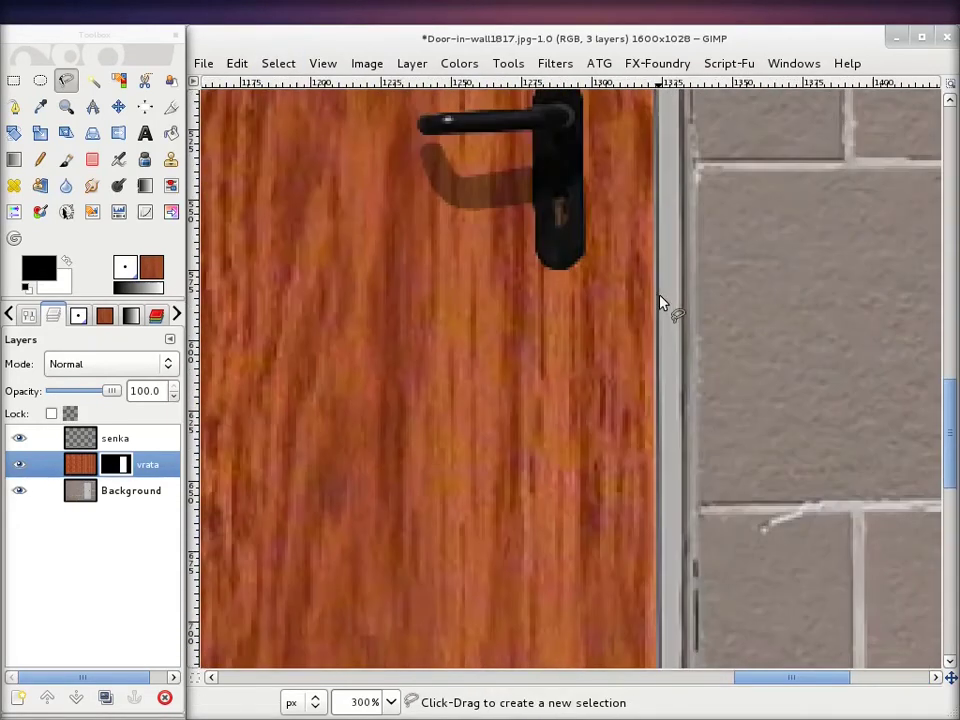
pyautogui.scroll(-5, 660, 302)
pyautogui.scroll(-5, 660, 302)
pyautogui.scroll(5, 660, 302)
pyautogui.scroll(5, 660, 302)
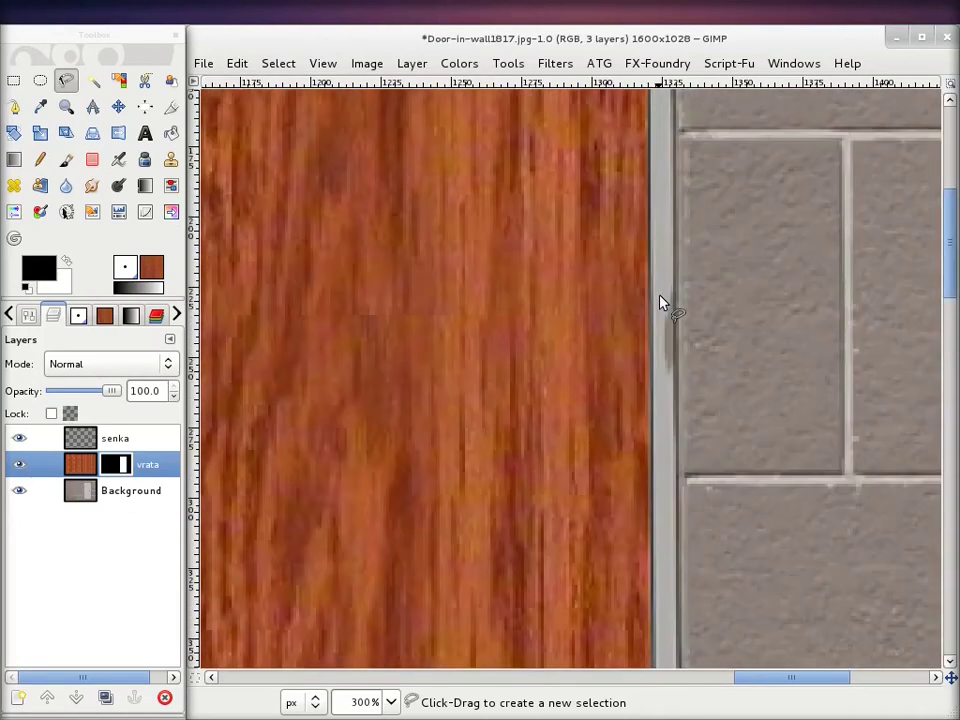
pyautogui.scroll(-5, 660, 302)
pyautogui.scroll(-3, 660, 302)
pyautogui.scroll(-5, 659, 304)
pyautogui.scroll(-5, 657, 312)
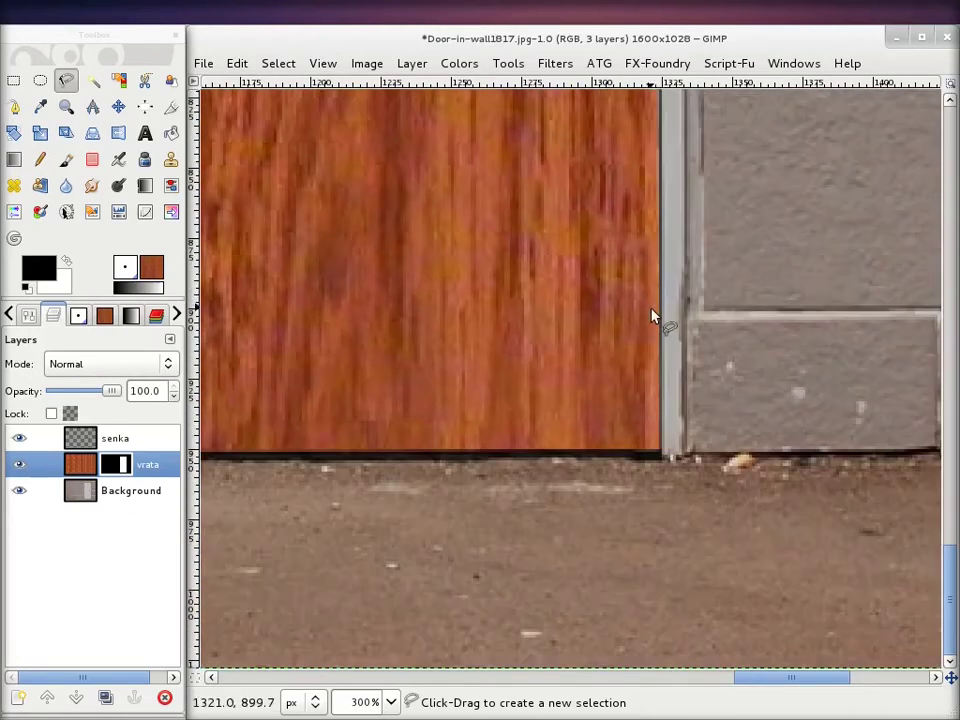
pyautogui.hscroll(-3, 653, 325)
pyautogui.hscroll(-3, 480, 335)
pyautogui.hscroll(-5, 312, 337)
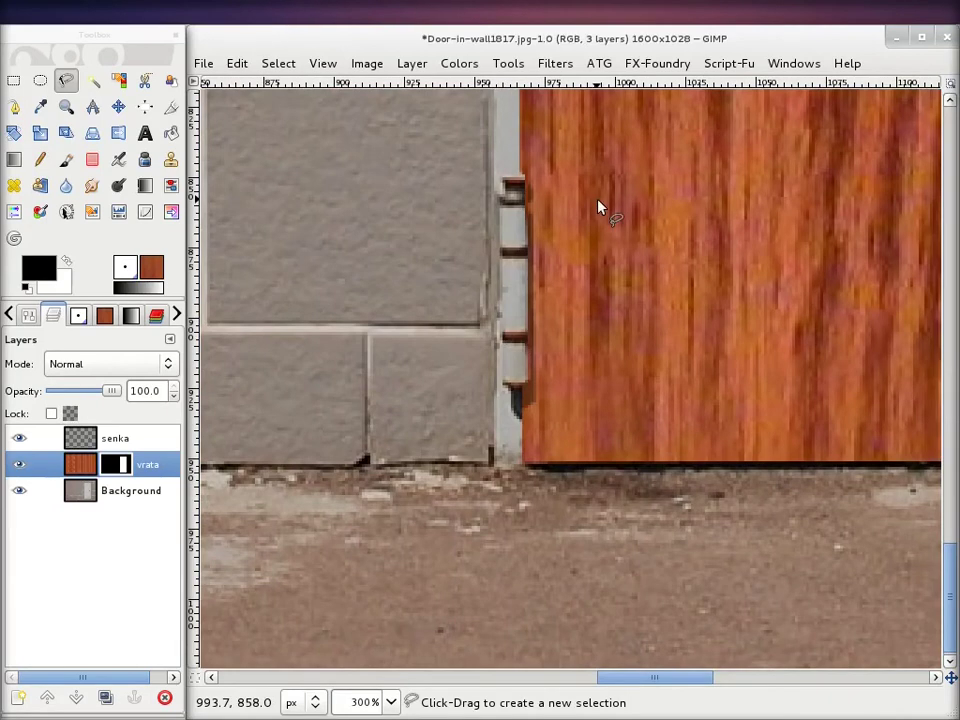
# Pan over the hinge and zoom to 800% to inspect where the wood meets the frame
pyautogui.moveTo(598, 206); pyautogui.dragTo(516, 516)
pyautogui.scroll(2, 516, 516)
pyautogui.scroll(3, 450, 531)
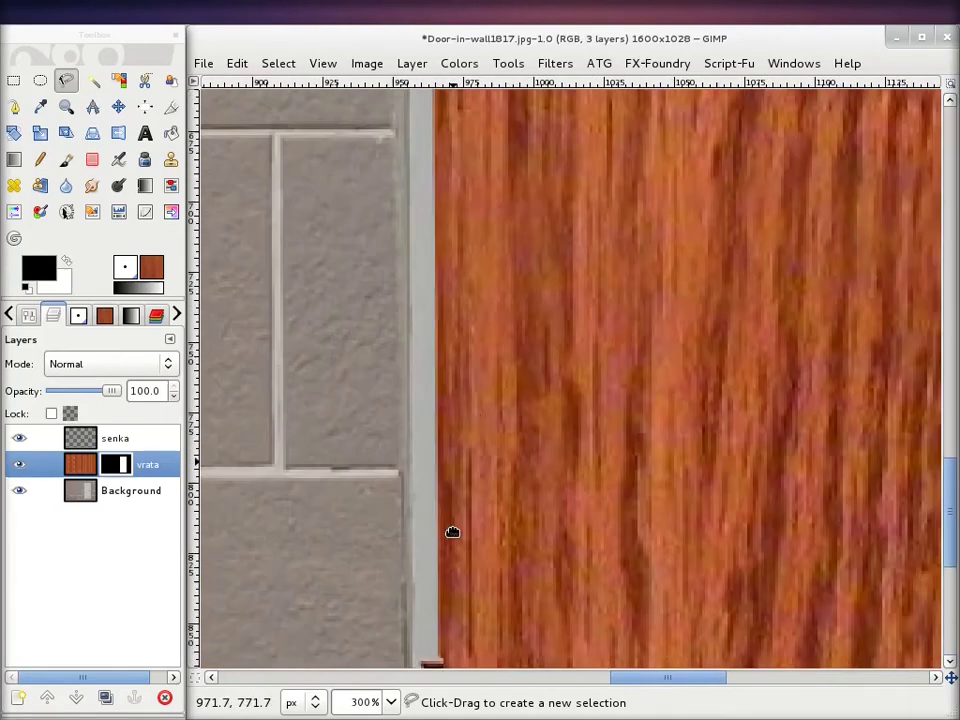
pyautogui.scroll(3, 491, 216)
pyautogui.scroll(3, 497, 318)
pyautogui.scroll(4, 497, 318)
pyautogui.scroll(3, 497, 531)
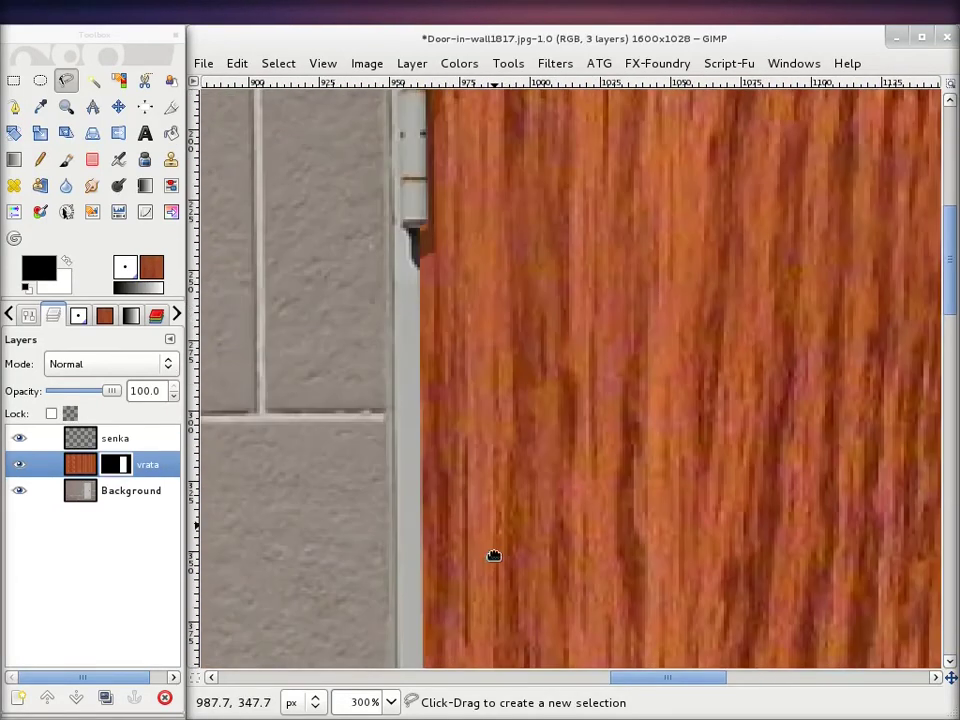
pyautogui.scroll(3, 493, 557)
pyautogui.scroll(2, 510, 420)
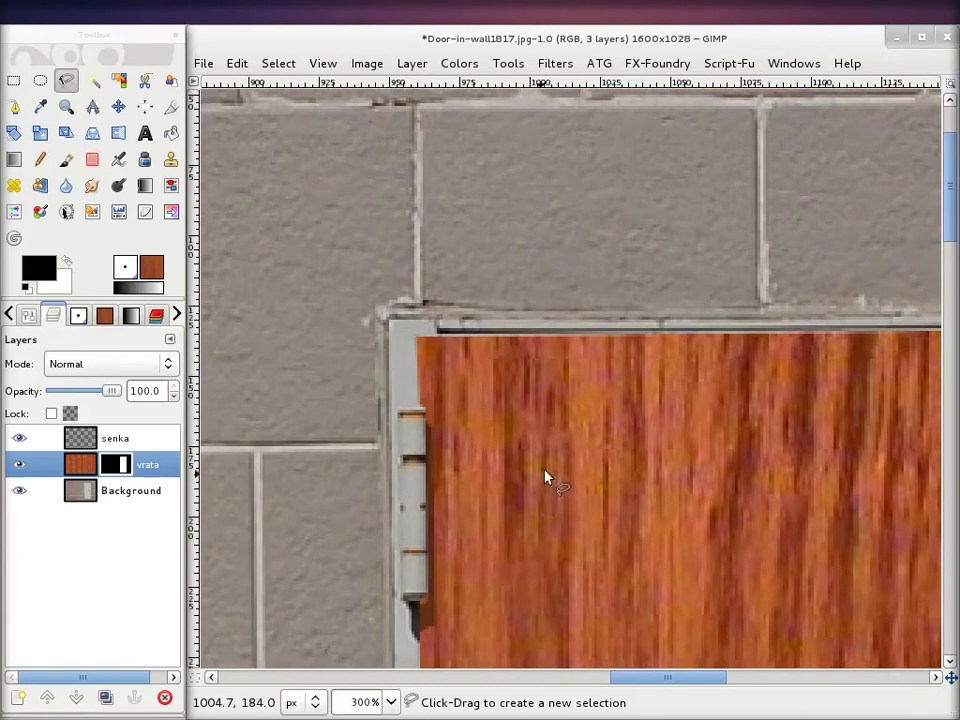
pyautogui.scroll(-3, 497, 514)
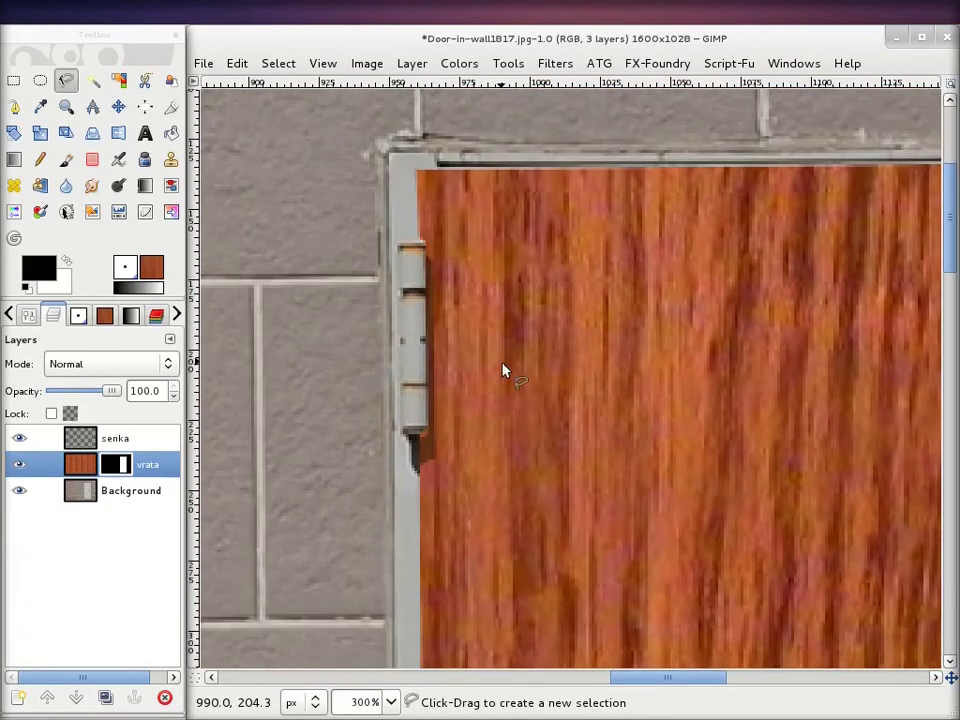
pyautogui.keyDown('ctrl'); pyautogui.scroll(1, 418, 461); pyautogui.keyUp('ctrl')
pyautogui.keyDown('ctrl'); pyautogui.scroll(1, 418, 461); pyautogui.keyUp('ctrl')
pyautogui.keyDown('ctrl'); pyautogui.scroll(1, 418, 462); pyautogui.keyUp('ctrl')
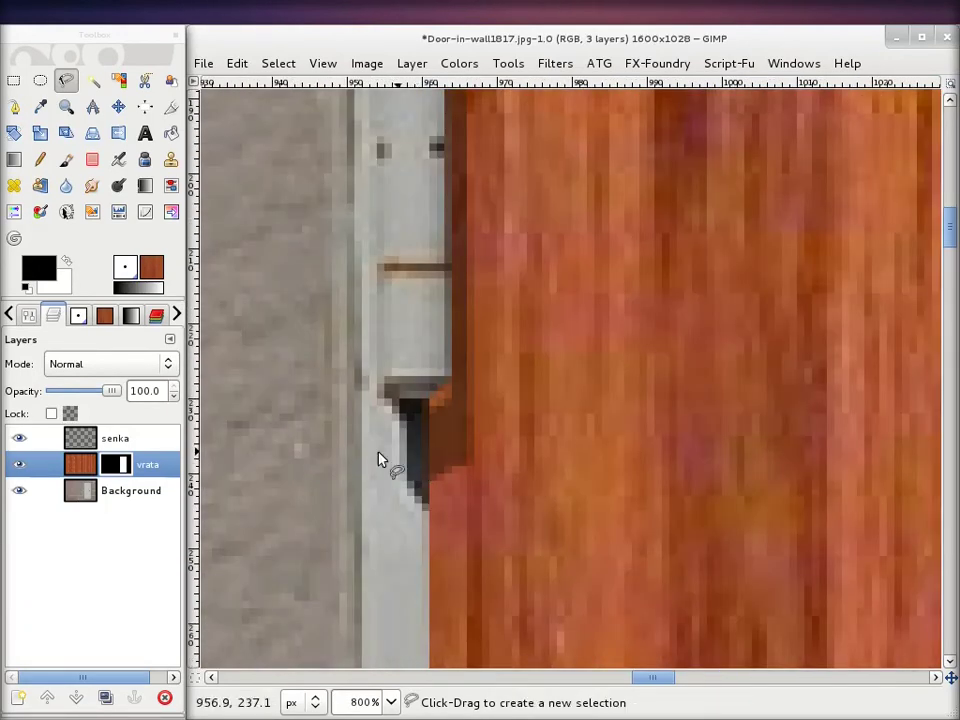
# Pick the Paintbrush, pan to the door's top corner, and target the vrata layer mask
pyautogui.click(87, 441)
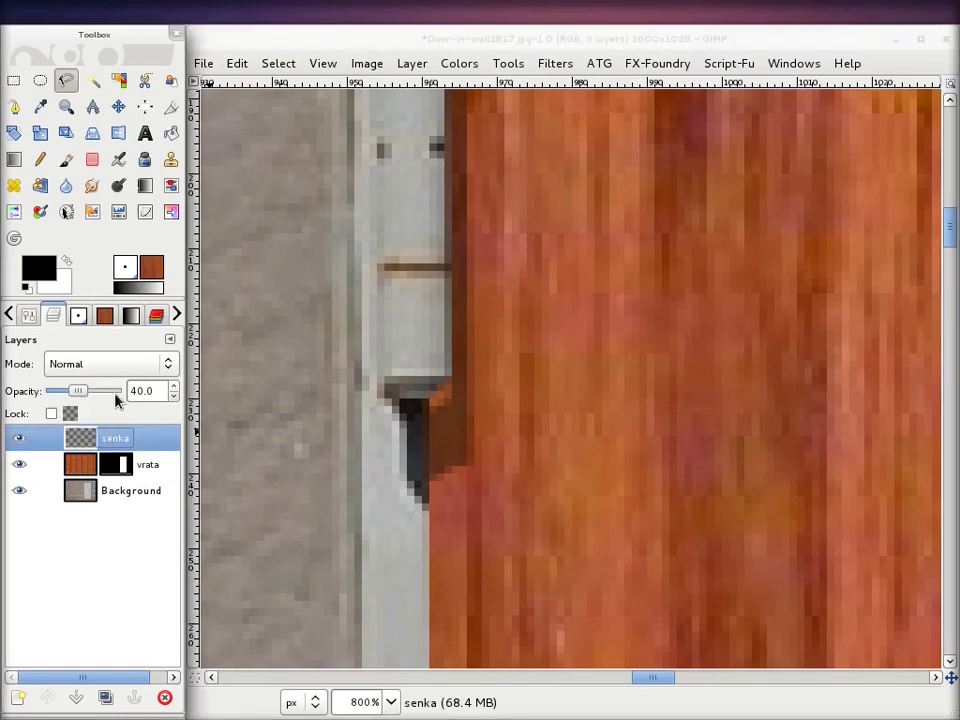
pyautogui.click(66, 159)
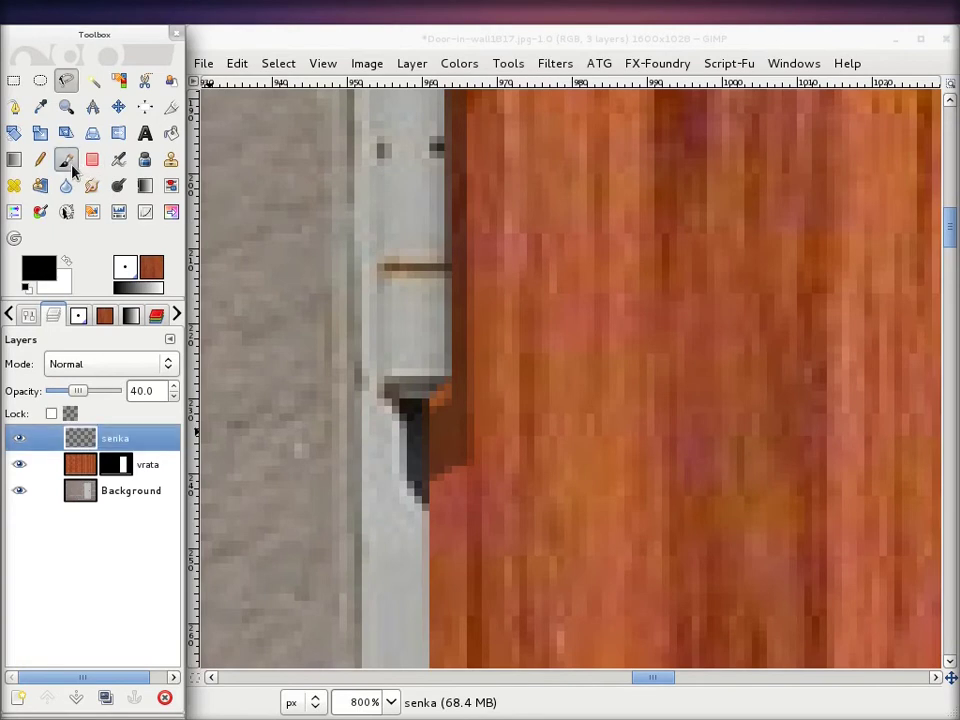
pyautogui.click(440, 405)
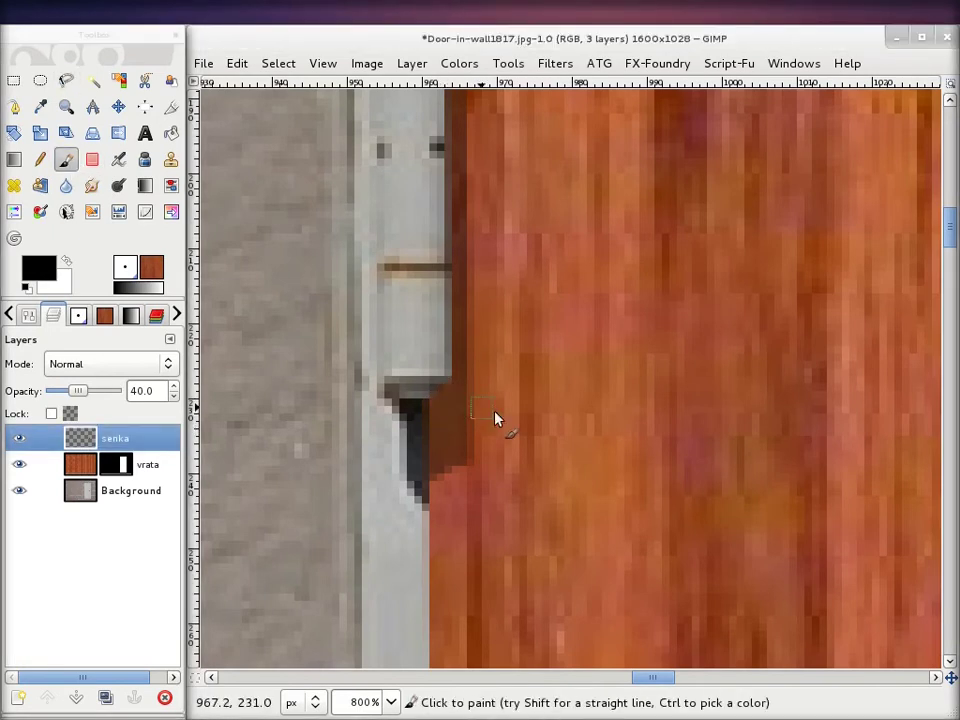
pyautogui.scroll(5, 552, 403)
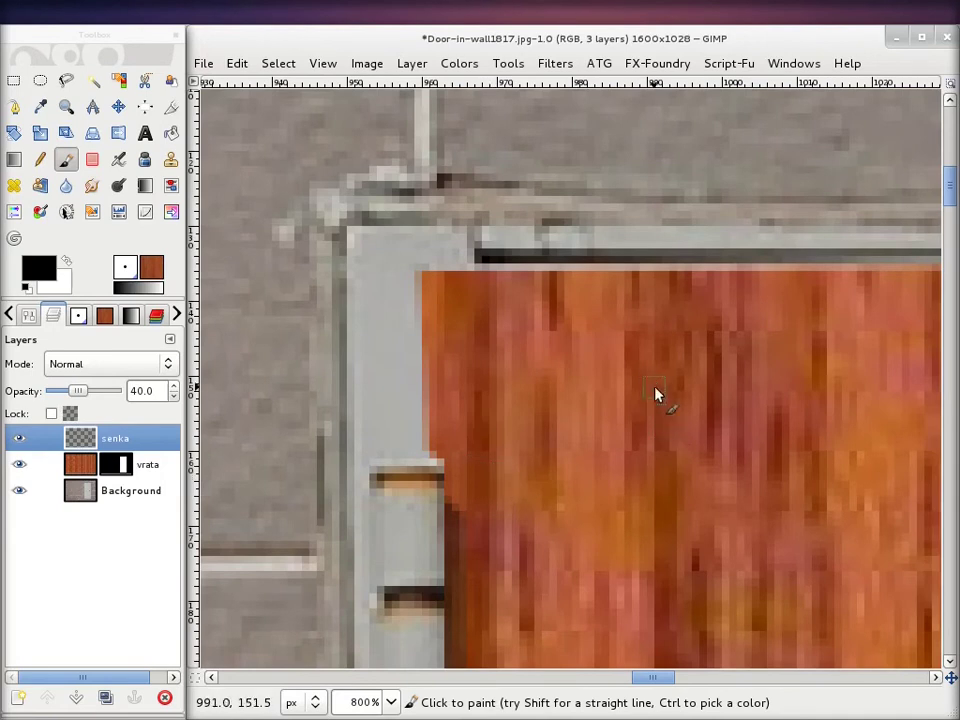
pyautogui.moveTo(655, 393); pyautogui.dragTo(551, 501)
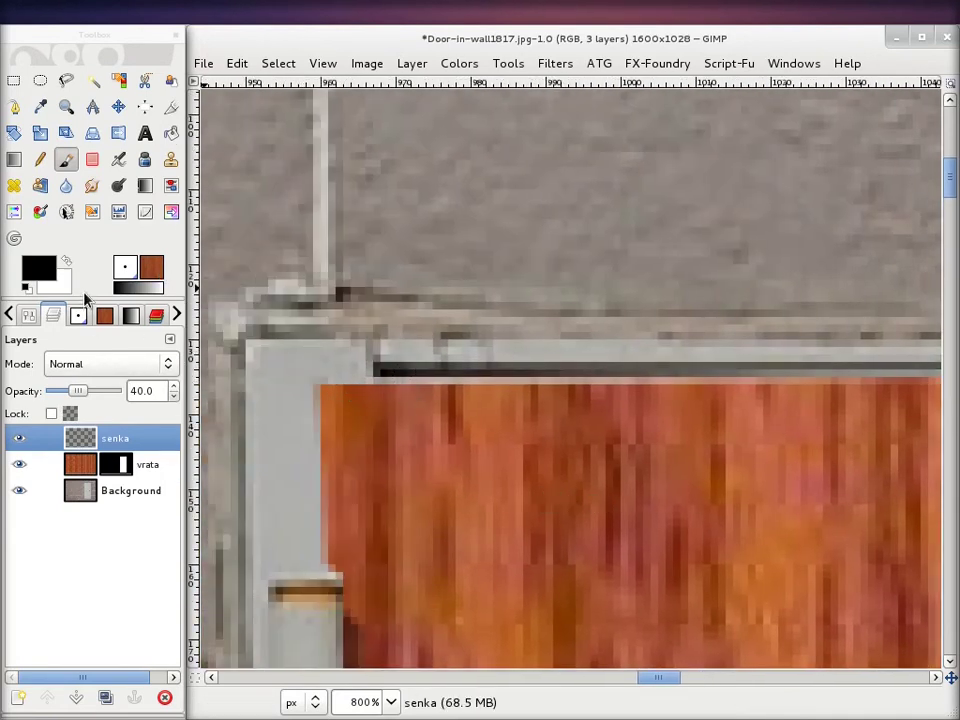
pyautogui.click(144, 468)
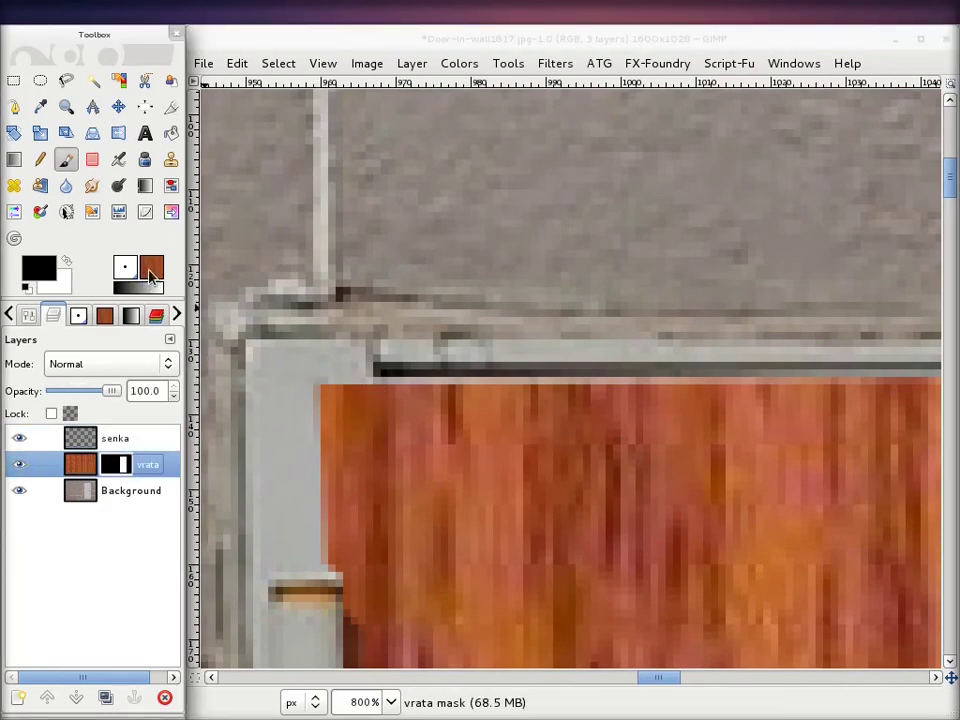
# Switch the painting colour to white and bring the door's top-right corner into view
pyautogui.press('x')
pyautogui.hscroll(10, 787, 380)
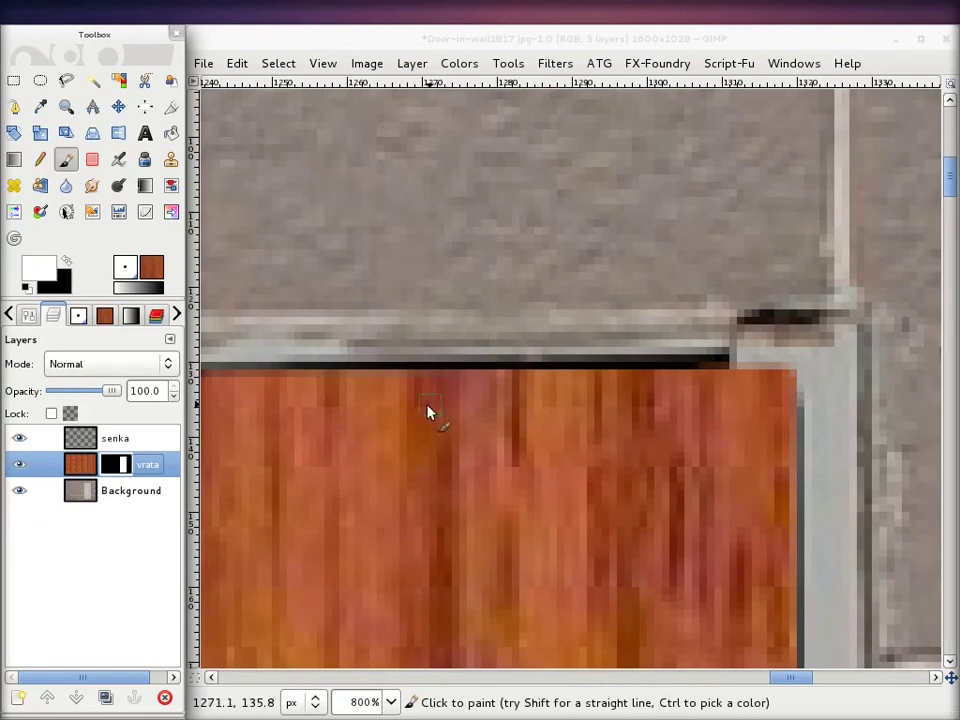
pyautogui.hscroll(-3, 846, 408)
pyautogui.hscroll(-5, 343, 413)
pyautogui.hscroll(-3, 315, 429)
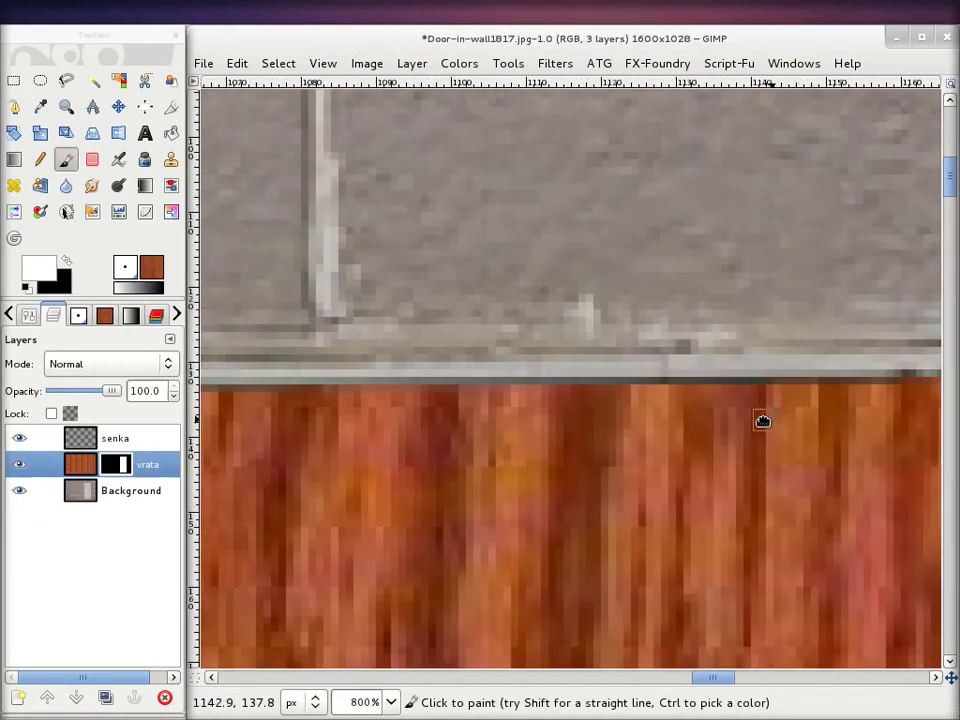
pyautogui.hscroll(-3, 761, 420)
pyautogui.hscroll(-3, 400, 440)
pyautogui.hscroll(-5, 540, 446)
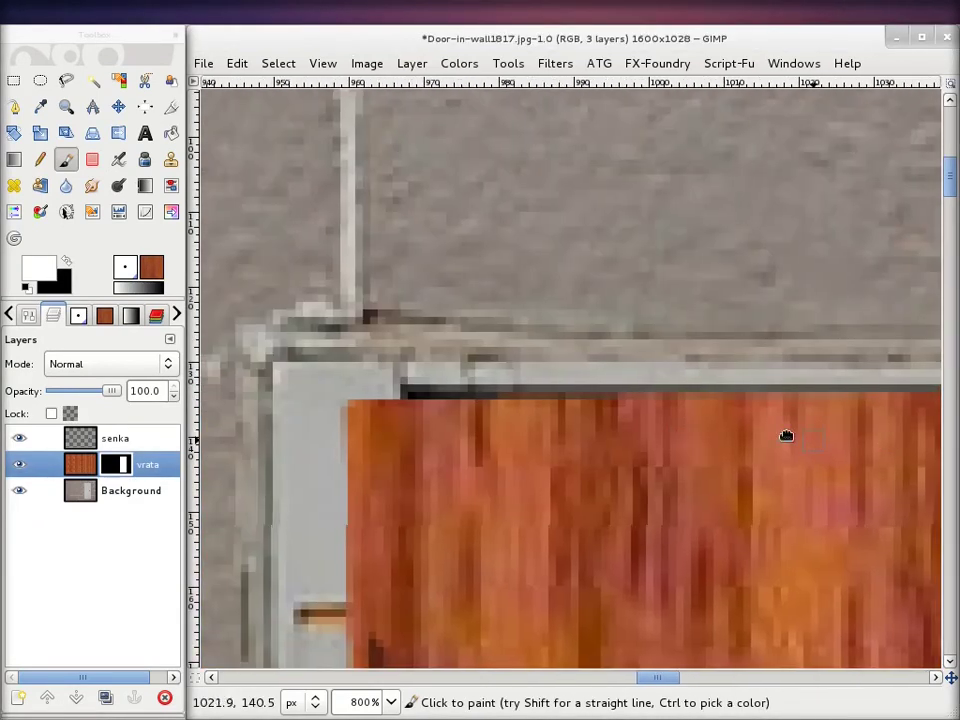
pyautogui.hscroll(5, 786, 437)
pyautogui.scroll(-3, 735, 383)
pyautogui.scroll(-2, 306, 238)
pyautogui.hscroll(5, 306, 238)
pyautogui.hscroll(5, 433, 403)
pyautogui.scroll(1, 823, 251)
pyautogui.hscroll(3, 823, 251)
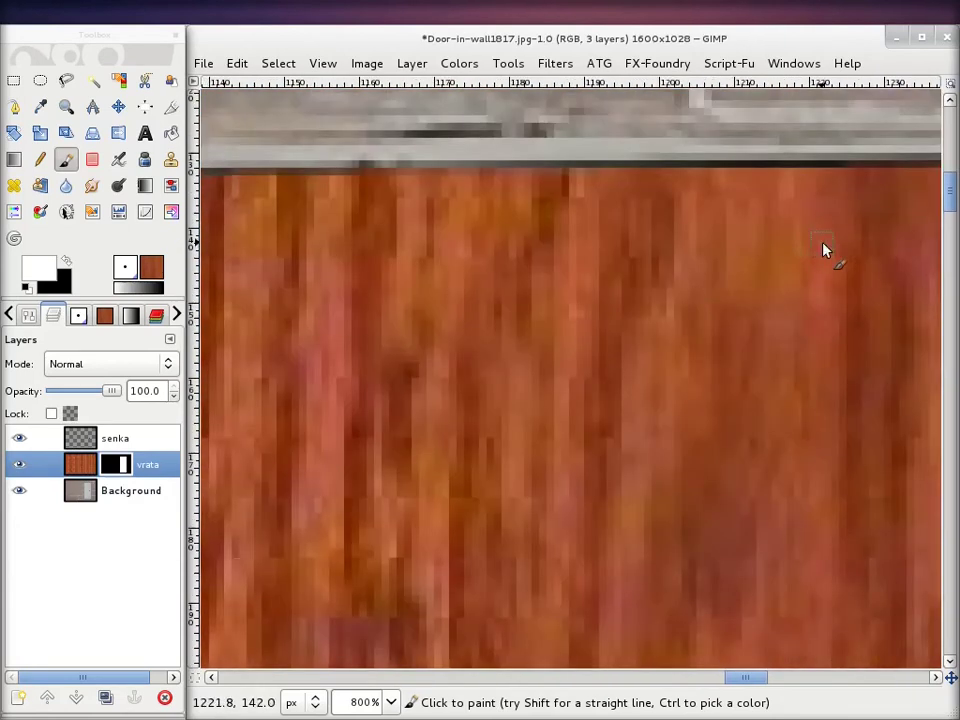
pyautogui.hscroll(5, 725, 298)
pyautogui.hscroll(7, 725, 298)
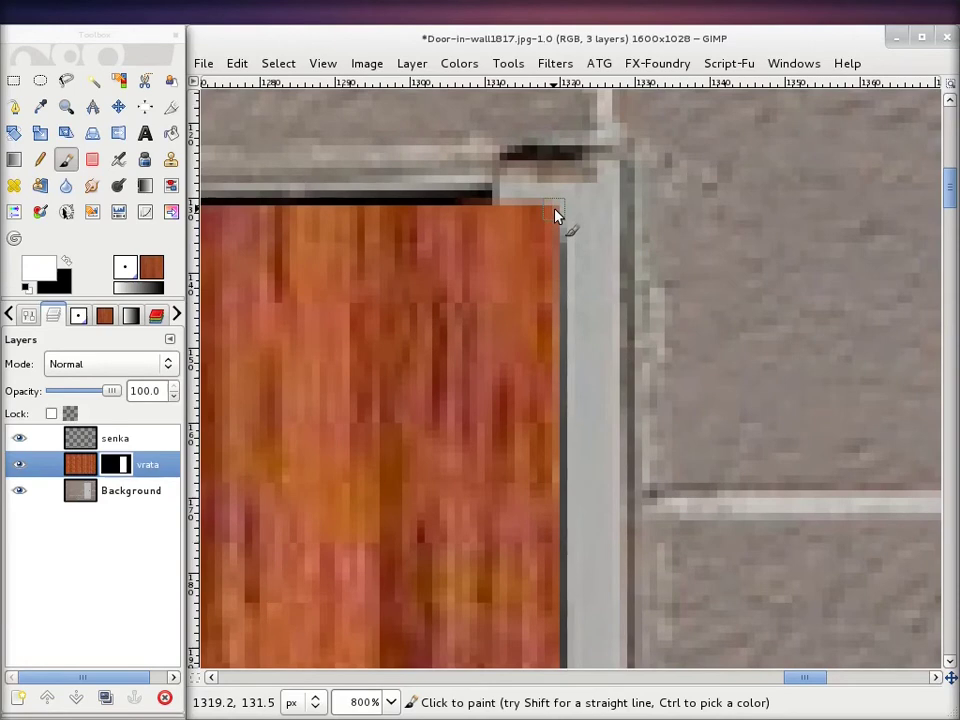
pyautogui.press('ctrl')
# Anchor a straight mask line at the top-right corner and scroll down to the door's bottom-right corner
pyautogui.press('shift')
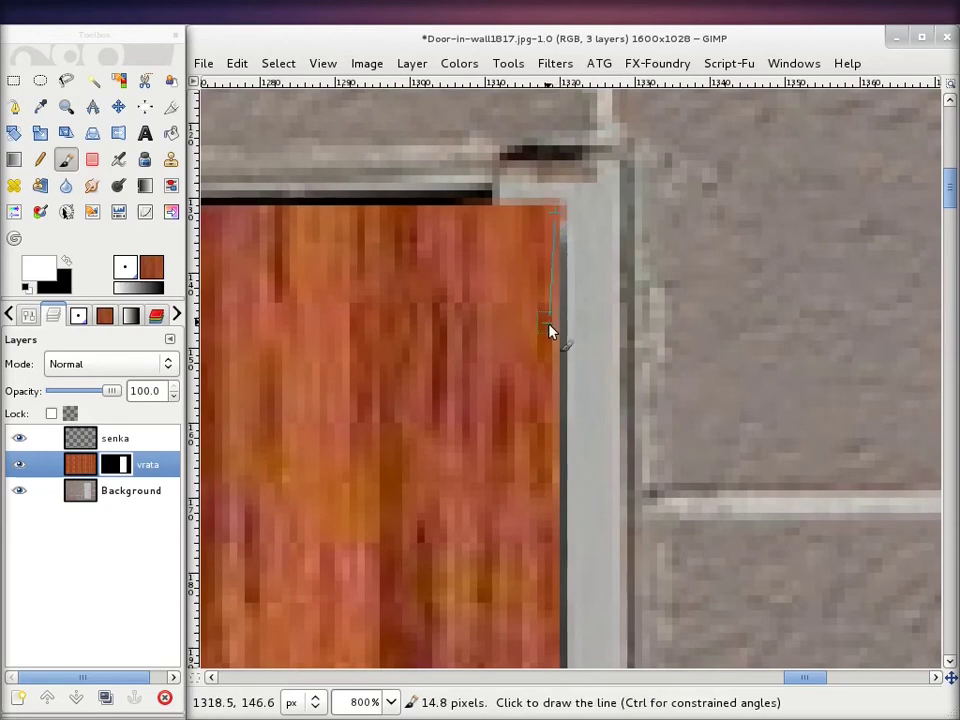
pyautogui.hscroll(2, 555, 461)
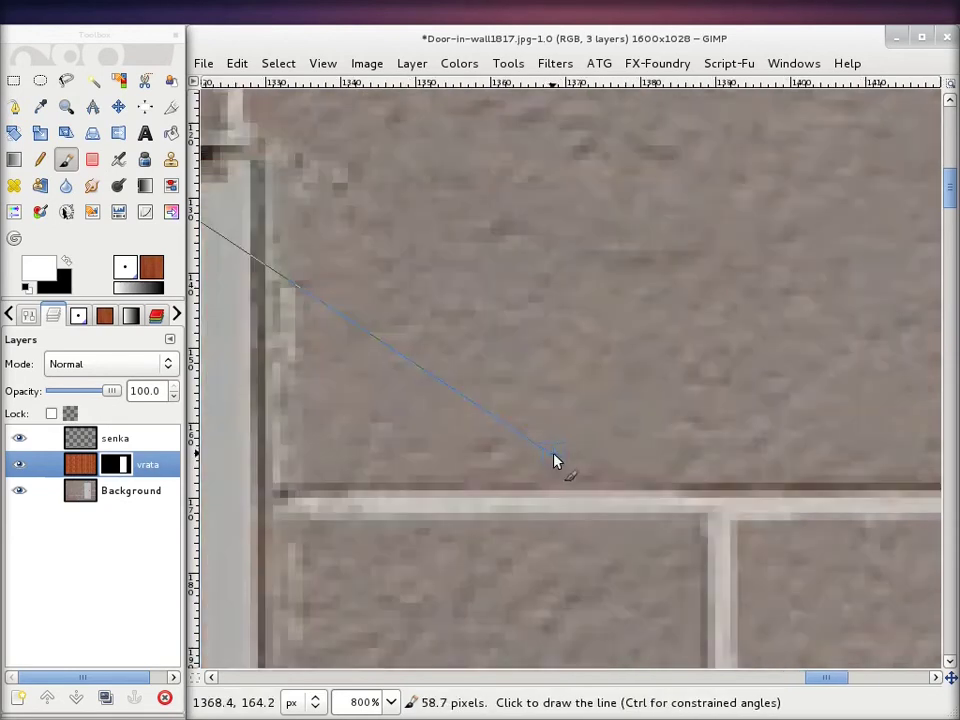
pyautogui.hscroll(-3, 509, 443)
pyautogui.scroll(-2, 653, 293)
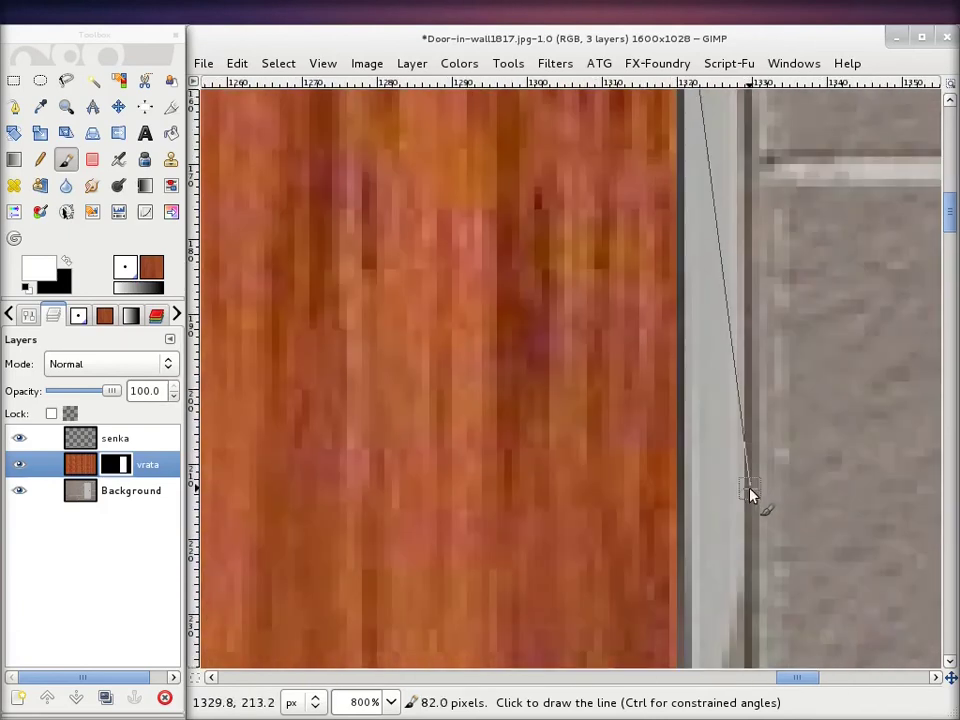
pyautogui.scroll(-2, 607, 212)
pyautogui.scroll(-3, 589, 508)
pyautogui.scroll(-2, 604, 476)
pyautogui.hscroll(2, 590, 470)
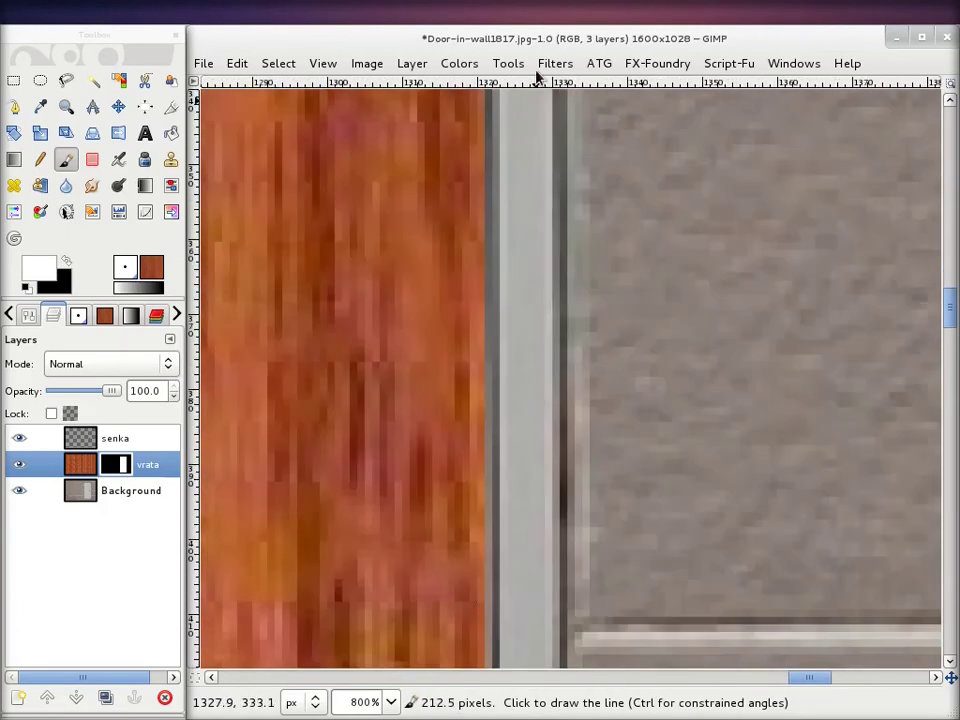
pyautogui.scroll(-3, 477, 198)
pyautogui.scroll(-2, 525, 508)
pyautogui.scroll(-3, 521, 564)
pyautogui.scroll(-3, 514, 450)
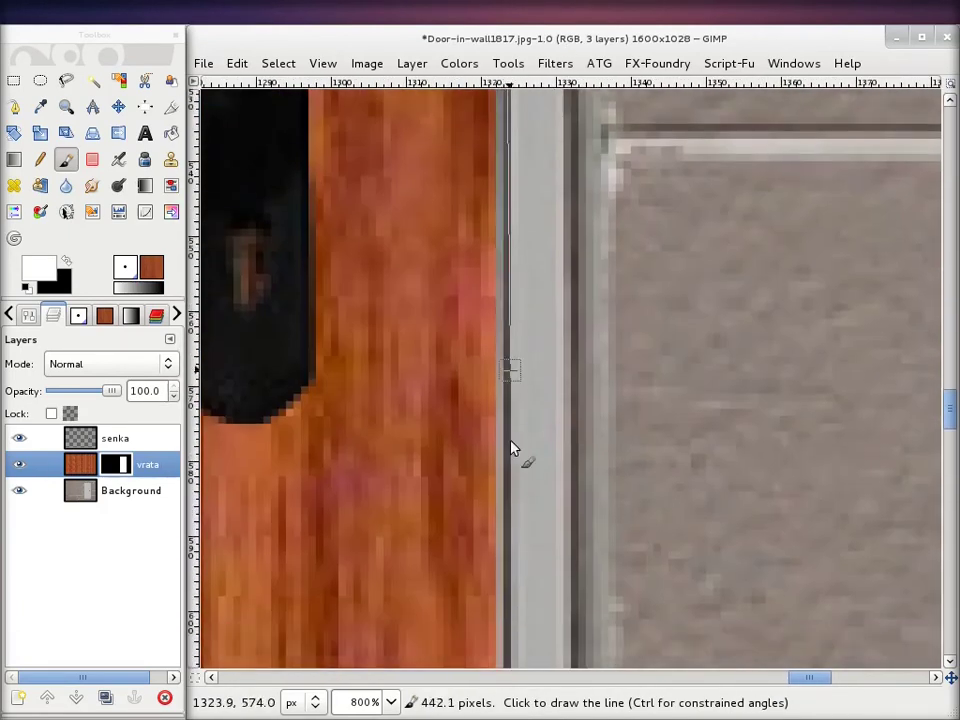
pyautogui.scroll(-3, 535, 352)
pyautogui.scroll(-3, 525, 150)
pyautogui.scroll(-3, 519, 129)
pyautogui.scroll(-1, 574, 561)
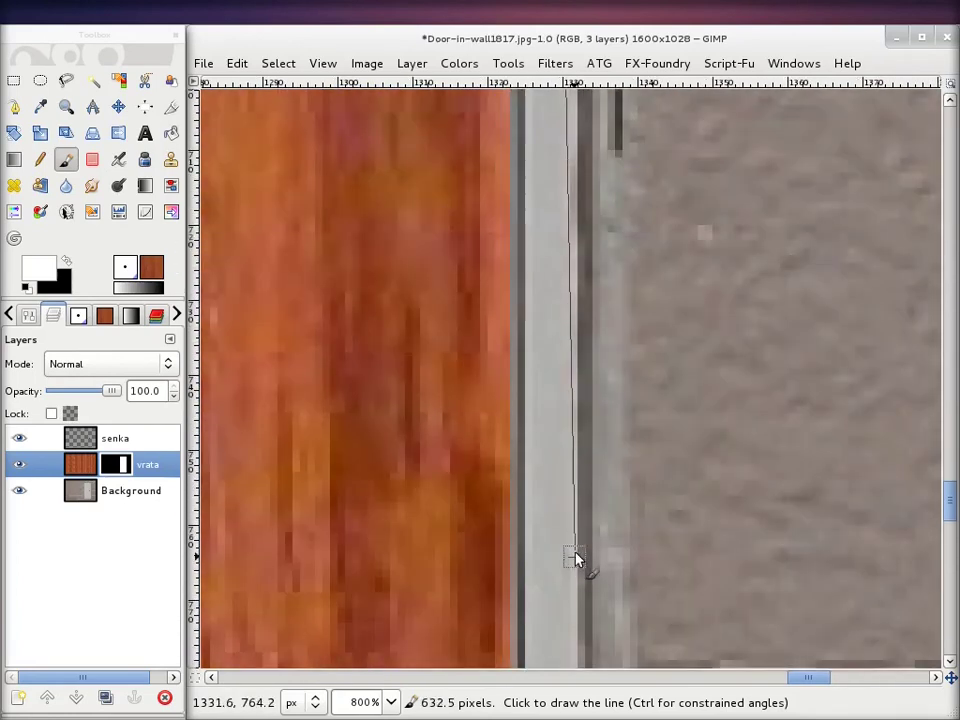
pyautogui.scroll(-2, 568, 560)
pyautogui.scroll(-3, 566, 550)
pyautogui.scroll(-3, 564, 430)
pyautogui.scroll(-3, 568, 290)
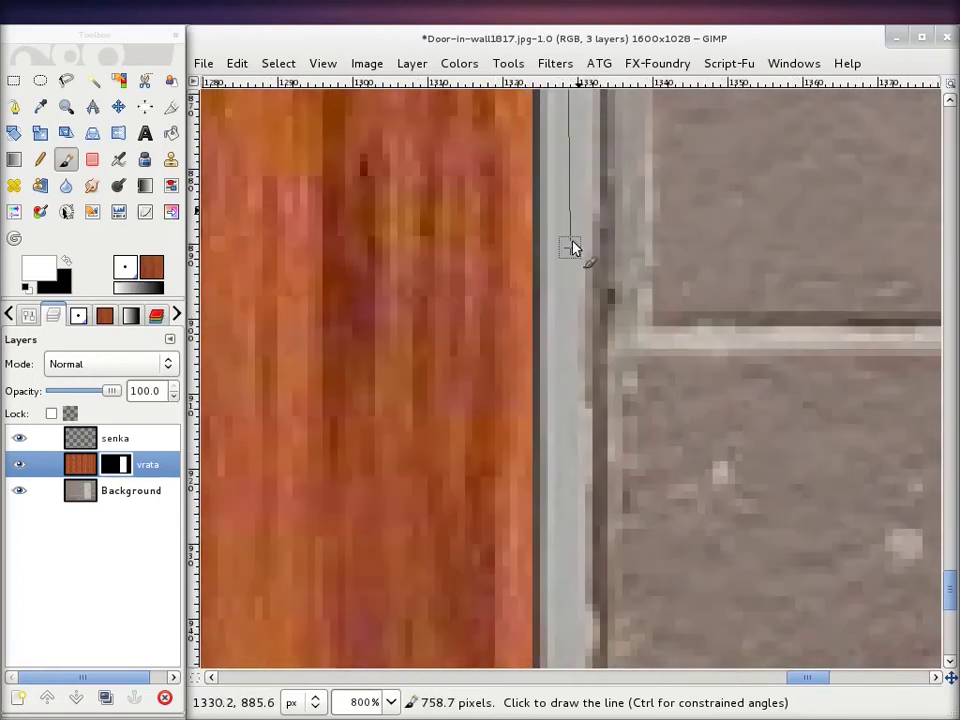
pyautogui.scroll(-3, 569, 249)
pyautogui.scroll(-3, 569, 249)
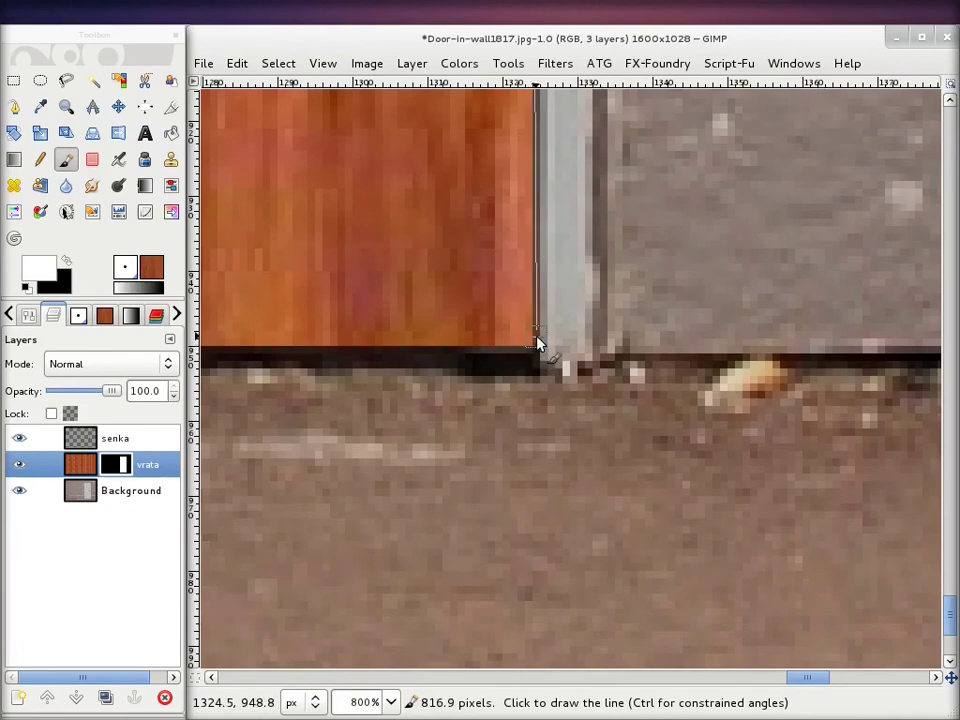
# Paint the straight white mask line down the door's right edge to its bottom corner
pyautogui.keyDown('shift'); pyautogui.click(537, 344); pyautogui.keyUp('shift')
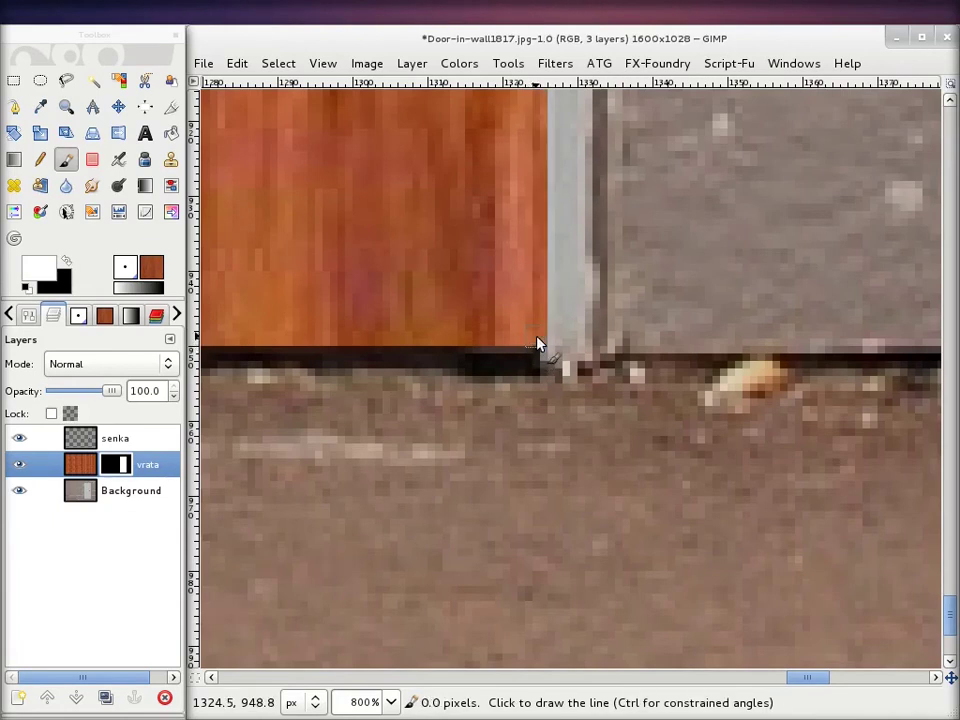
pyautogui.scroll(1, 647, 317)
pyautogui.scroll(4, 647, 317)
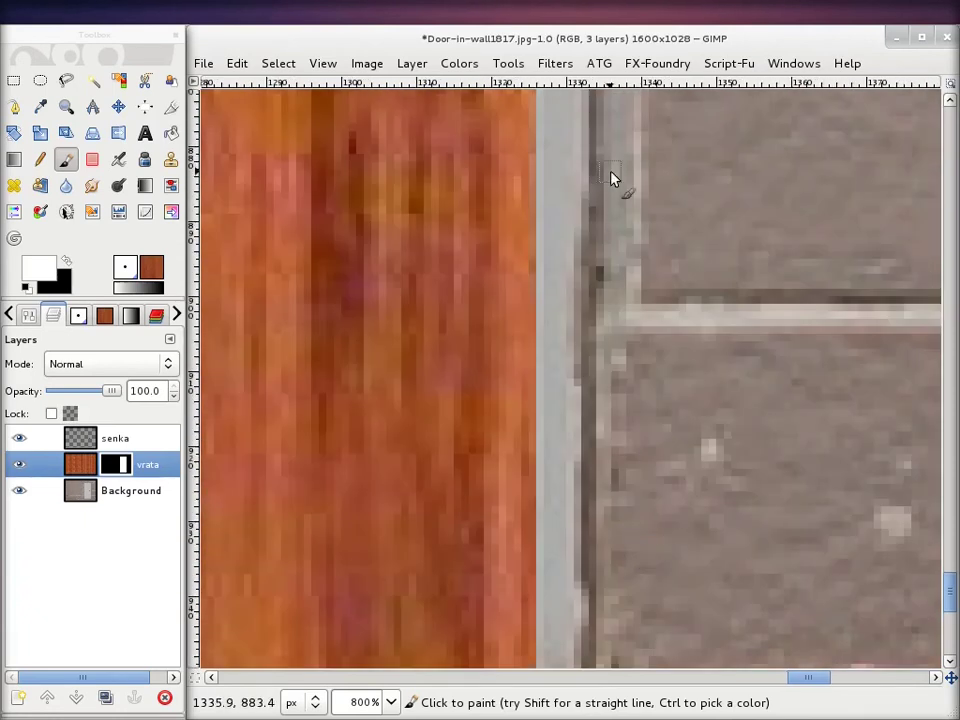
pyautogui.scroll(4, 612, 180)
pyautogui.scroll(4, 656, 131)
pyautogui.scroll(4, 665, 547)
pyautogui.scroll(3, 697, 615)
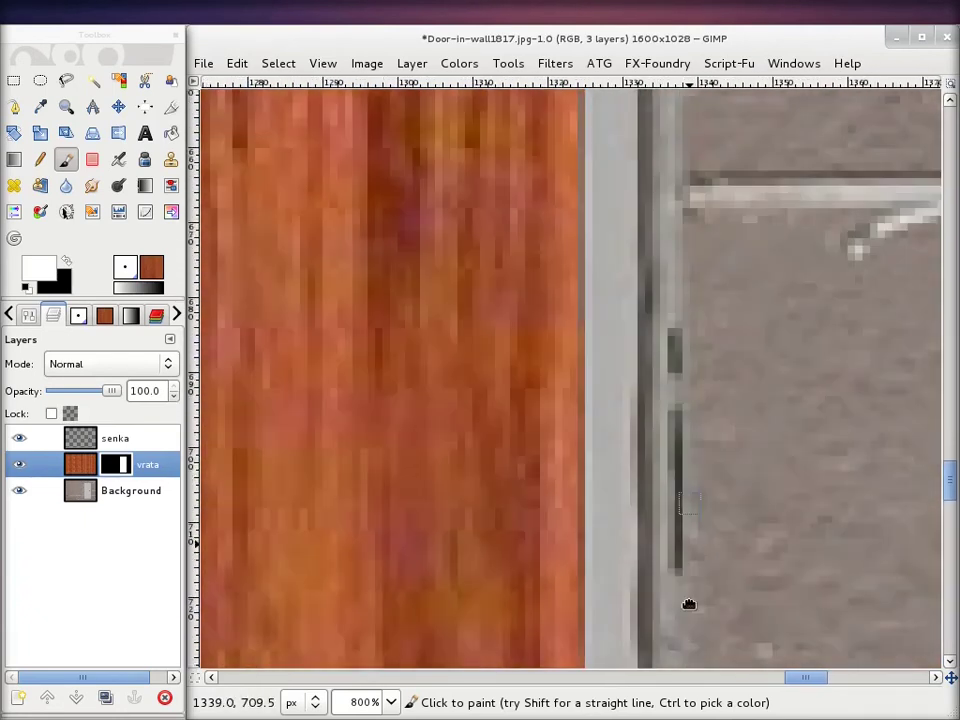
pyautogui.scroll(3, 688, 604)
pyautogui.scroll(2, 688, 604)
pyautogui.scroll(2, 671, 178)
pyautogui.scroll(3, 675, 165)
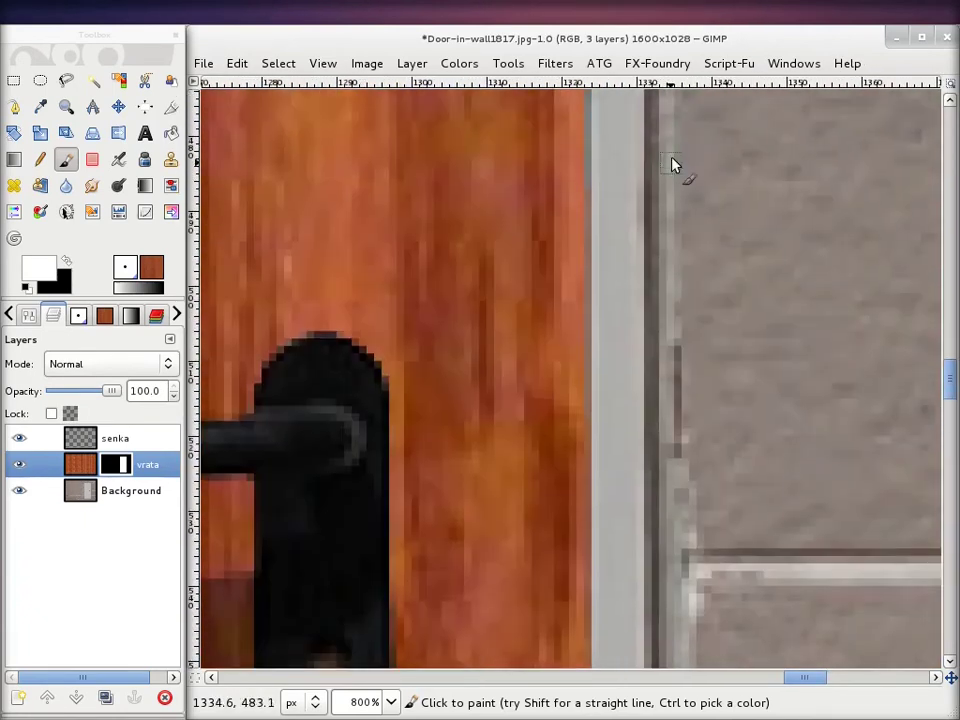
pyautogui.scroll(3, 634, 246)
pyautogui.scroll(3, 646, 591)
pyautogui.scroll(3, 714, 572)
pyautogui.scroll(3, 669, 594)
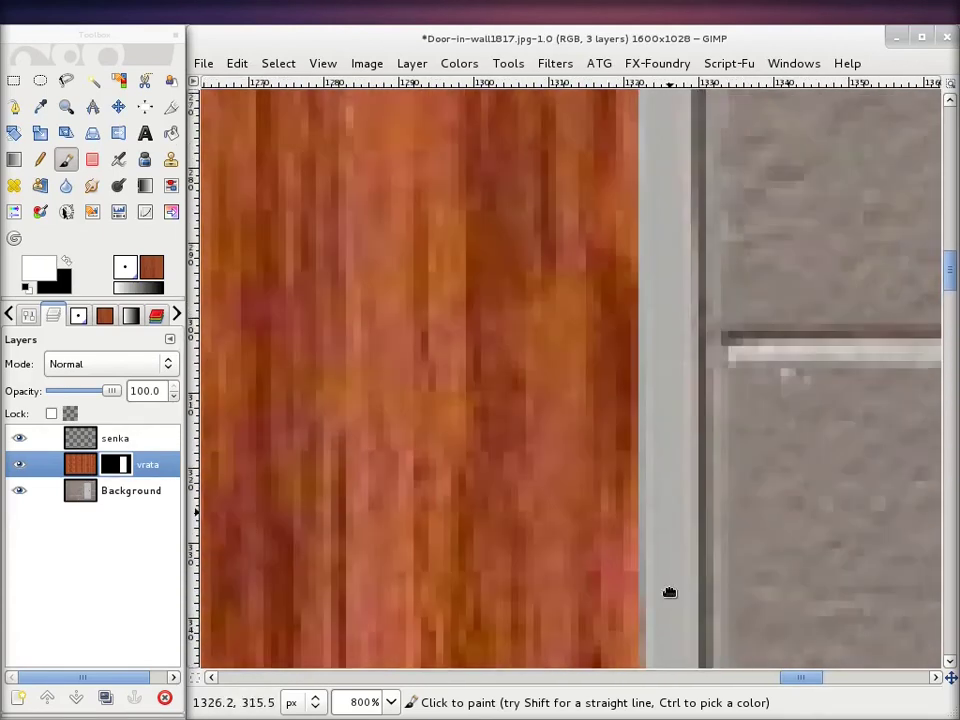
pyautogui.scroll(3, 641, 606)
pyautogui.scroll(3, 584, 572)
pyautogui.scroll(2, 570, 538)
pyautogui.scroll(1, 604, 274)
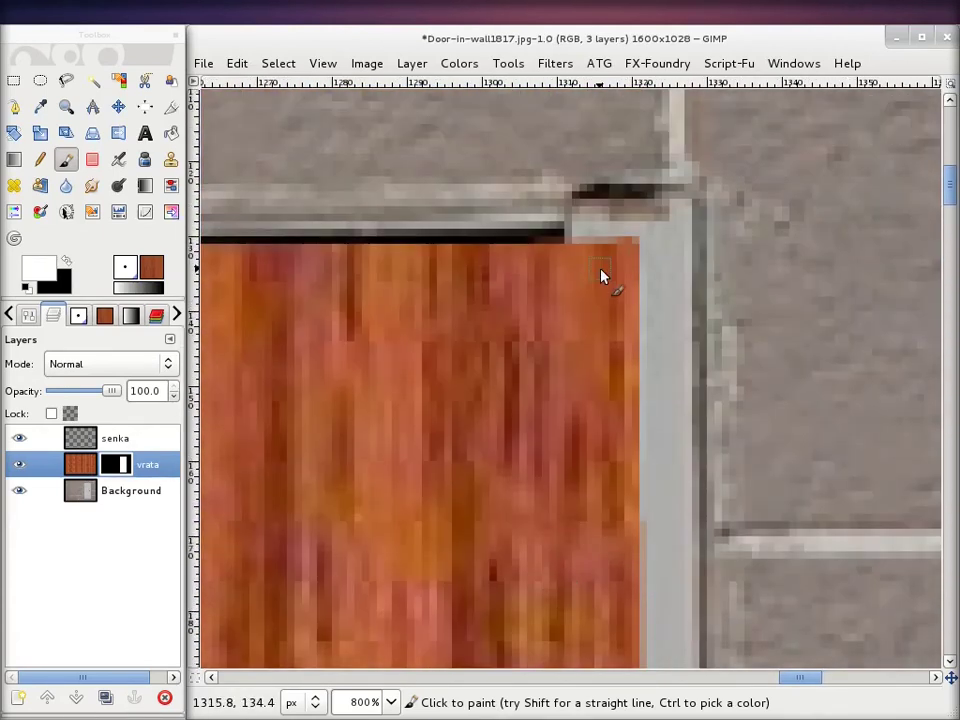
pyautogui.scroll(-3, 570, 274)
pyautogui.scroll(-4, 505, 262)
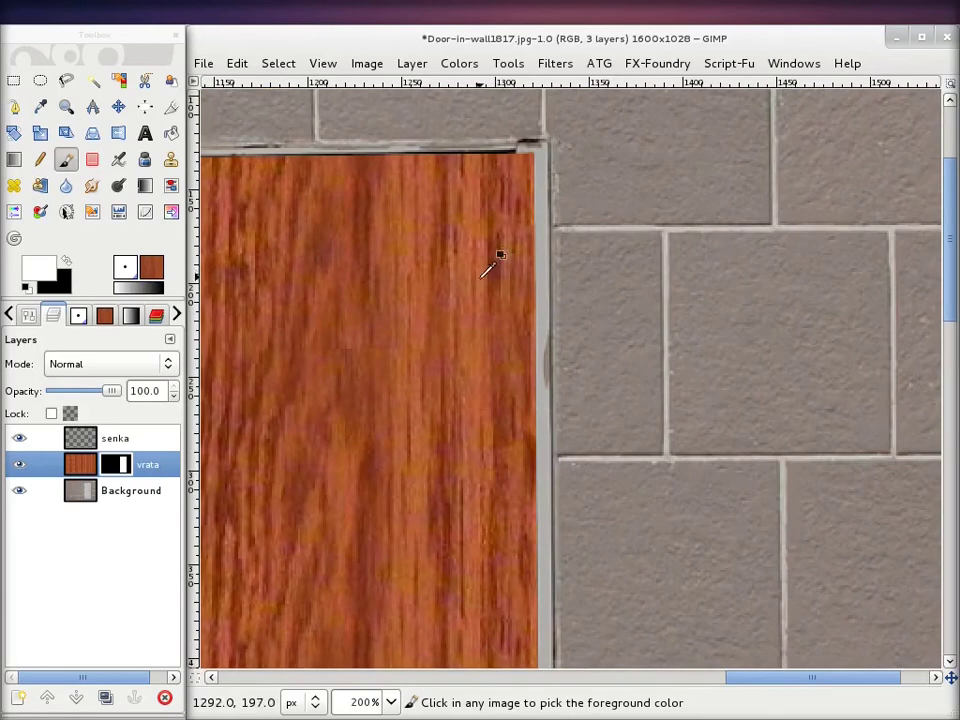
# Zoom in on the door's top-right corner and switch the painting colour to black
pyautogui.moveTo(389, 267); pyautogui.dragTo(741, 388)
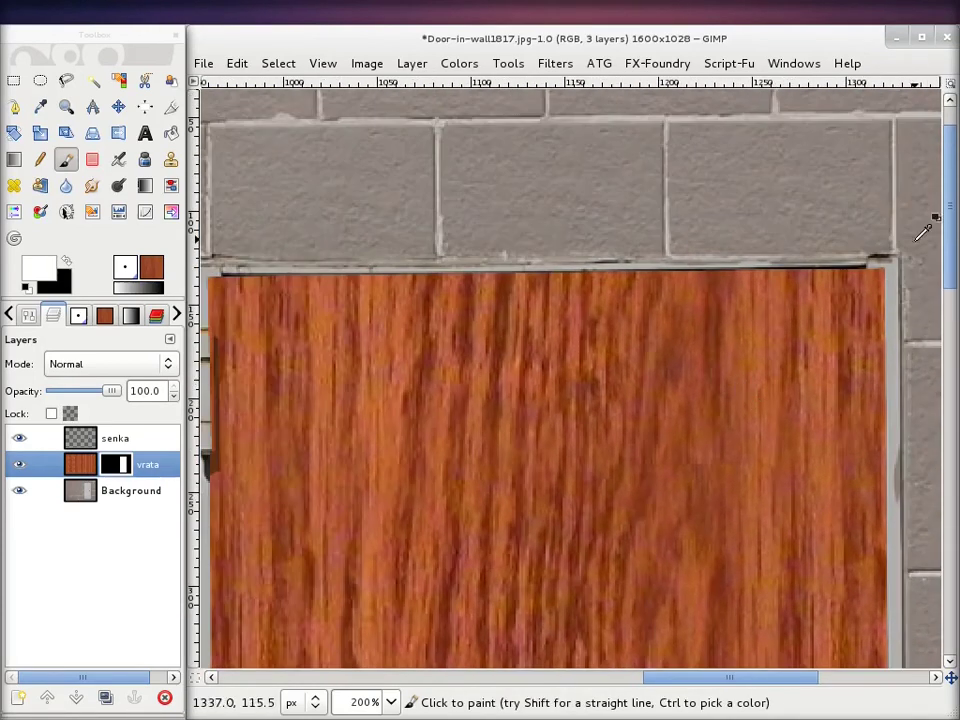
pyautogui.scroll(1, 880, 275)
pyautogui.scroll(3, 880, 277)
pyautogui.moveTo(880, 275); pyautogui.dragTo(690, 360)
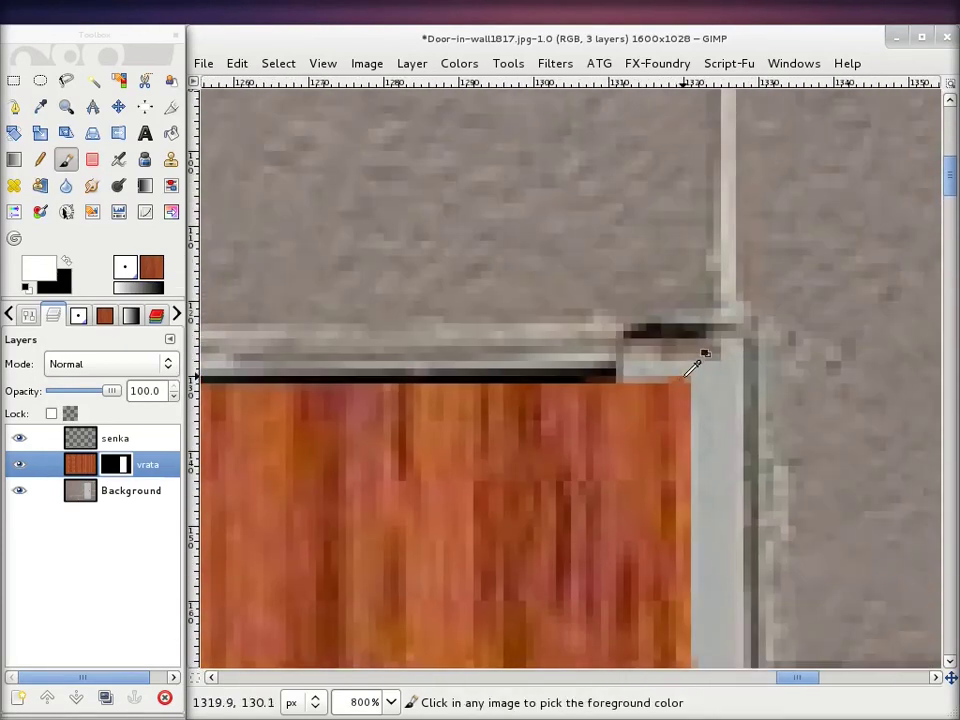
pyautogui.scroll(2, 690, 360)
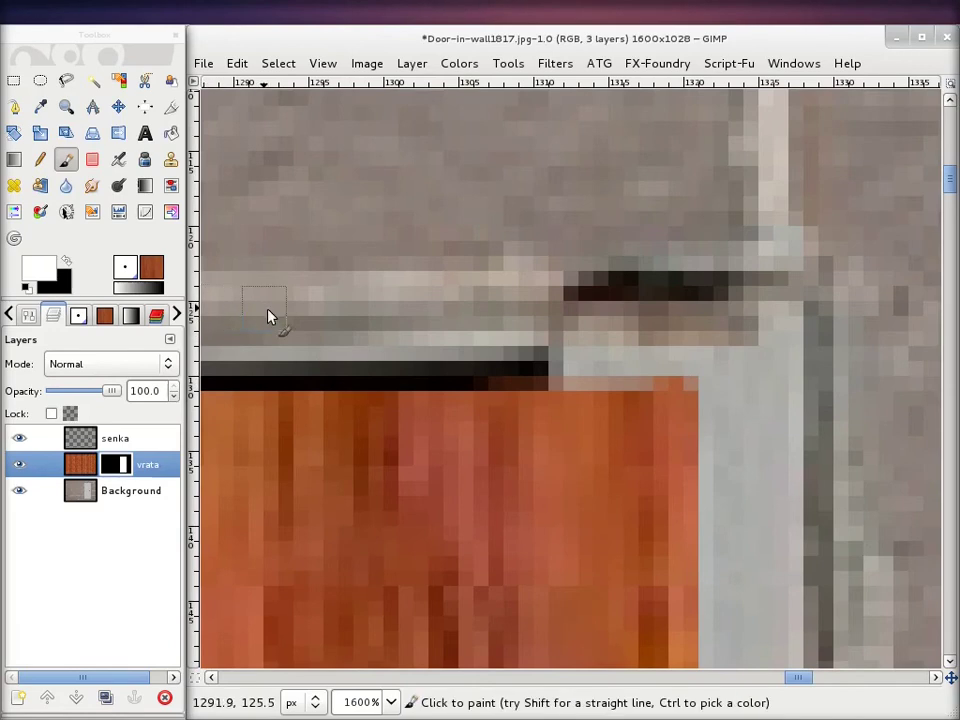
pyautogui.press('x')
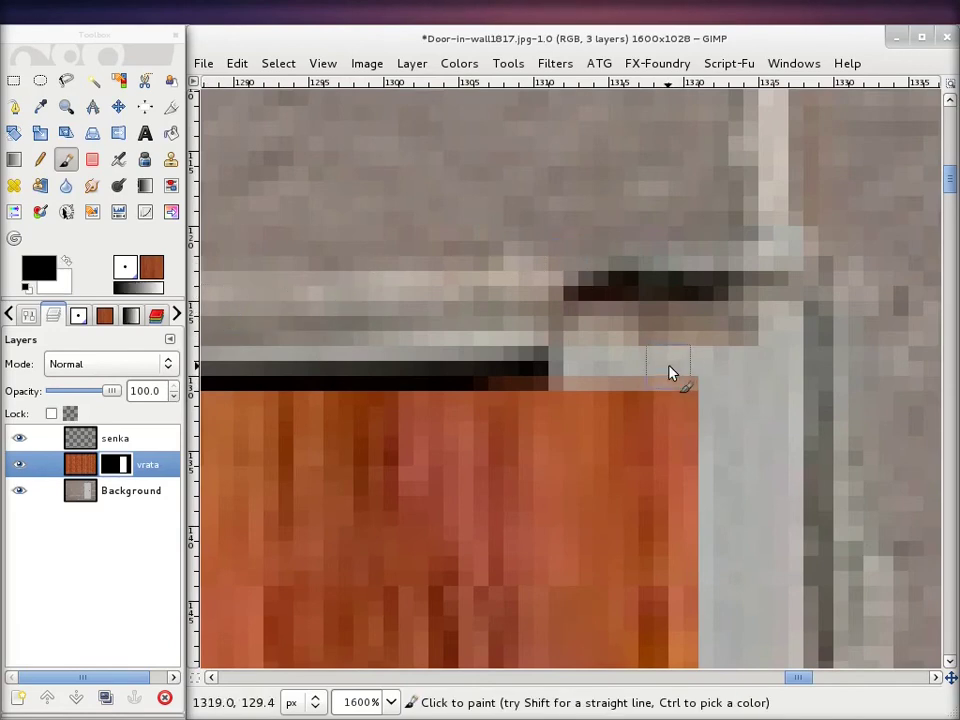
pyautogui.scroll(-3, 557, 375)
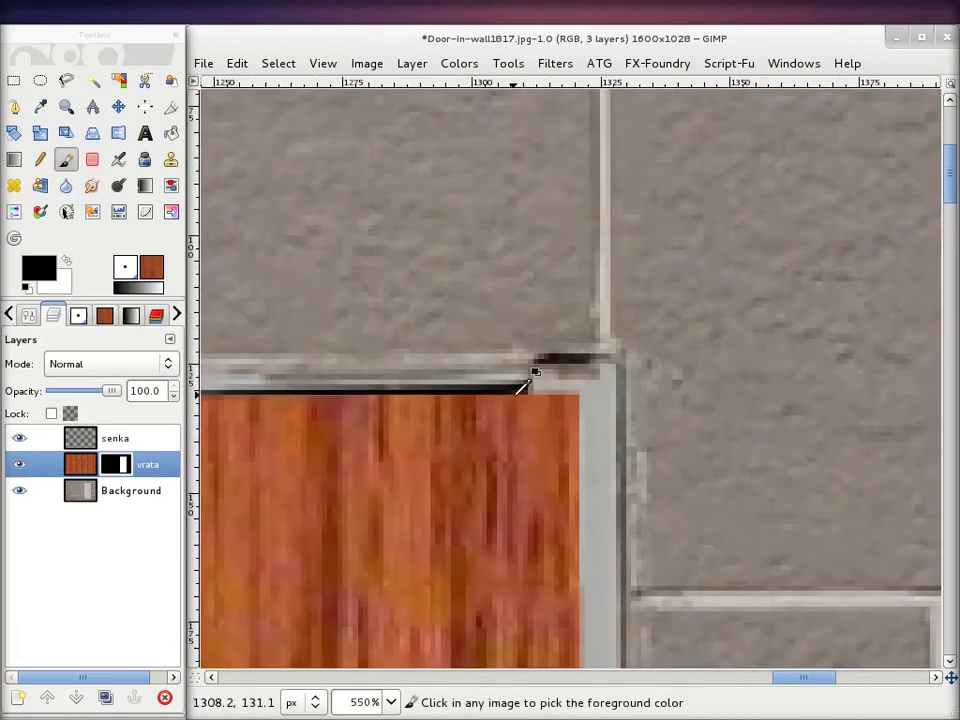
pyautogui.scroll(-3, 525, 386)
pyautogui.hscroll(-3, 480, 455)
pyautogui.scroll(-1, 480, 455)
pyautogui.hscroll(-2, 610, 400)
pyautogui.scroll(-1, 610, 400)
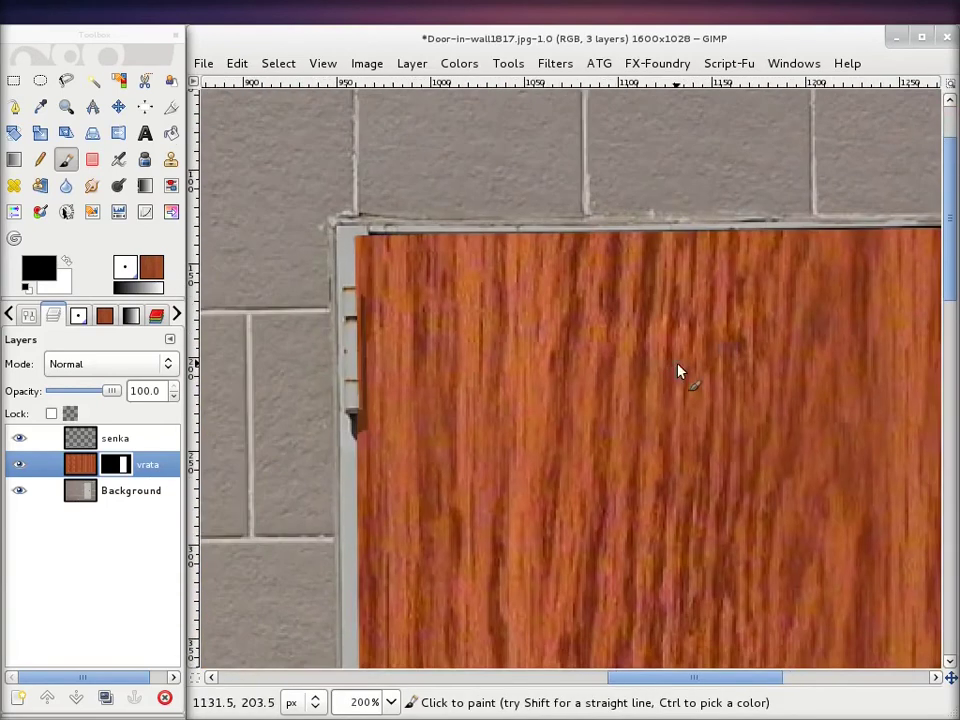
pyautogui.scroll(-1, 679, 373)
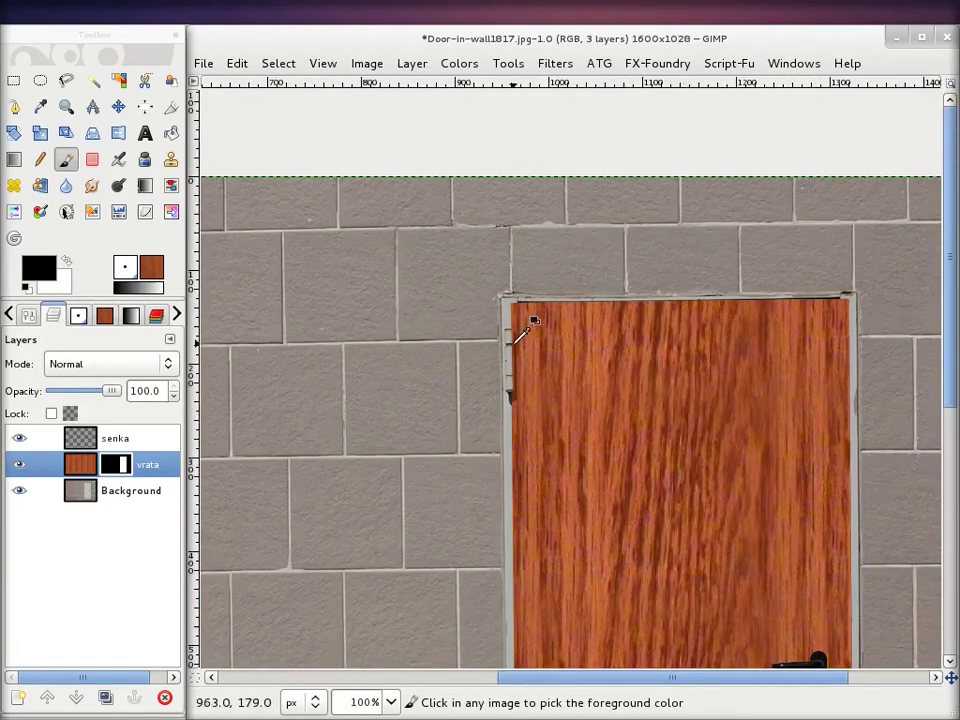
pyautogui.scroll(2, 516, 334)
pyautogui.scroll(3, 545, 305)
pyautogui.scroll(1, 574, 272)
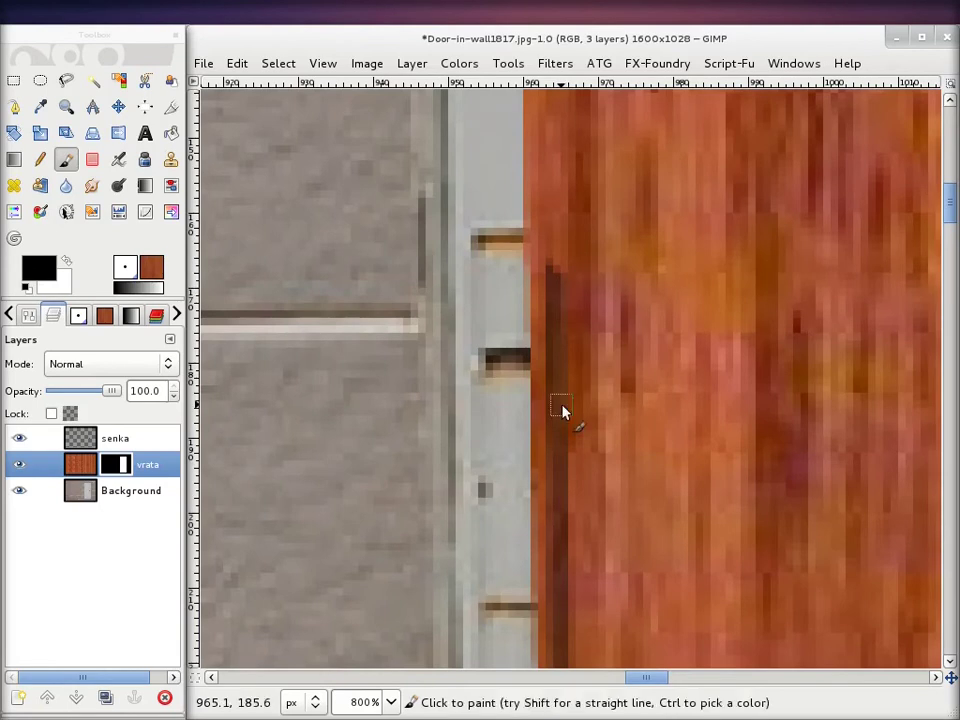
pyautogui.scroll(-5, 563, 411)
pyautogui.scroll(-3, 690, 348)
pyautogui.scroll(-3, 690, 348)
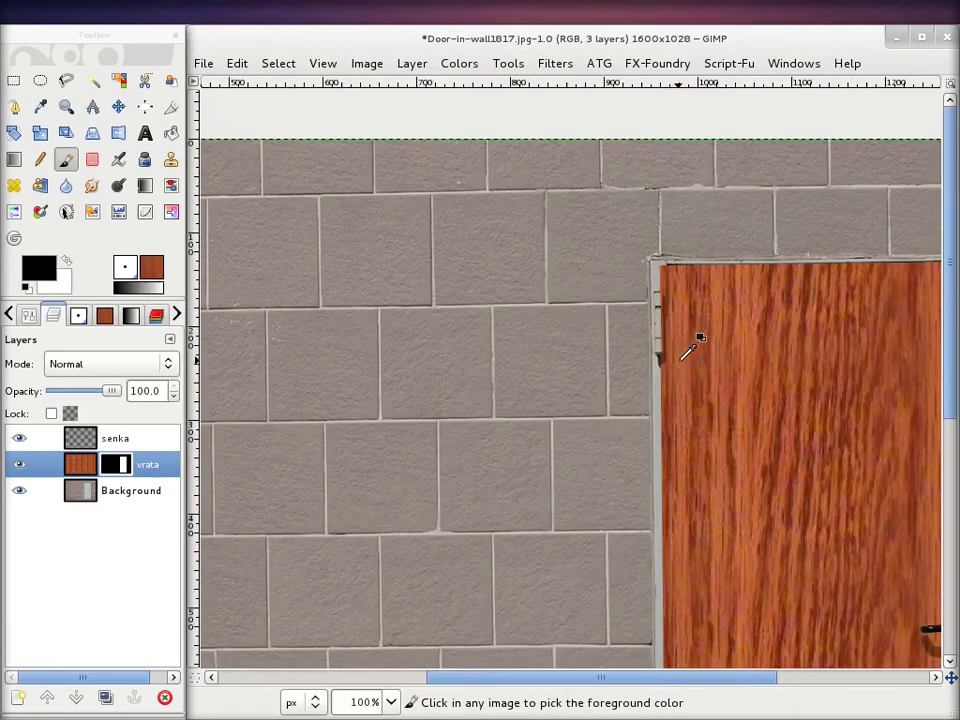
pyautogui.scroll(-1, 724, 410)
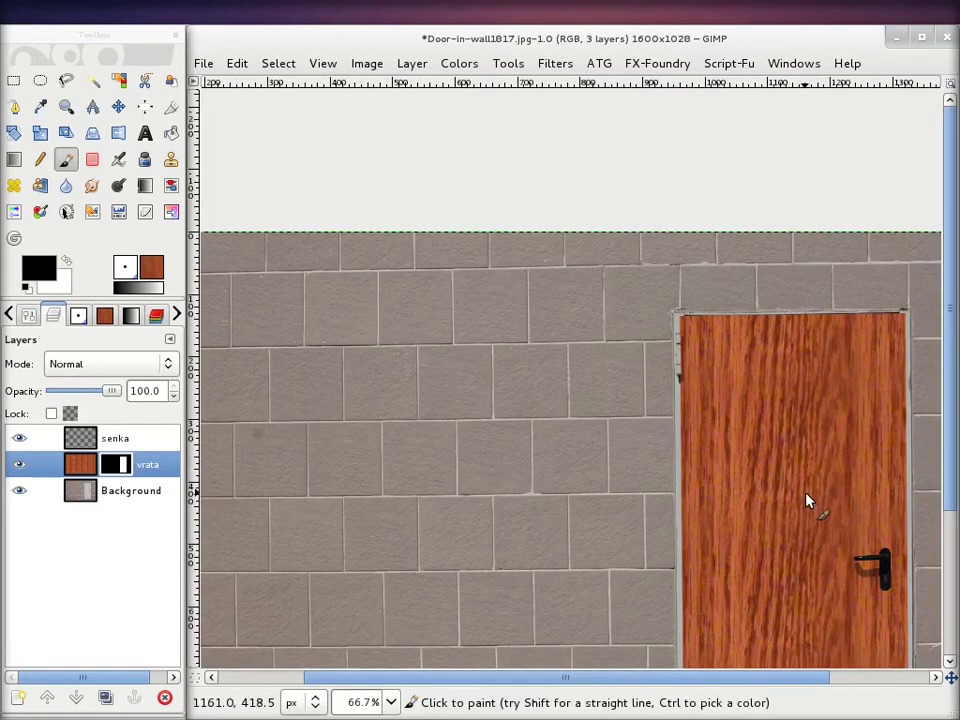
pyautogui.moveTo(808, 500); pyautogui.dragTo(554, 263)
pyautogui.scroll(-1, 552, 261)
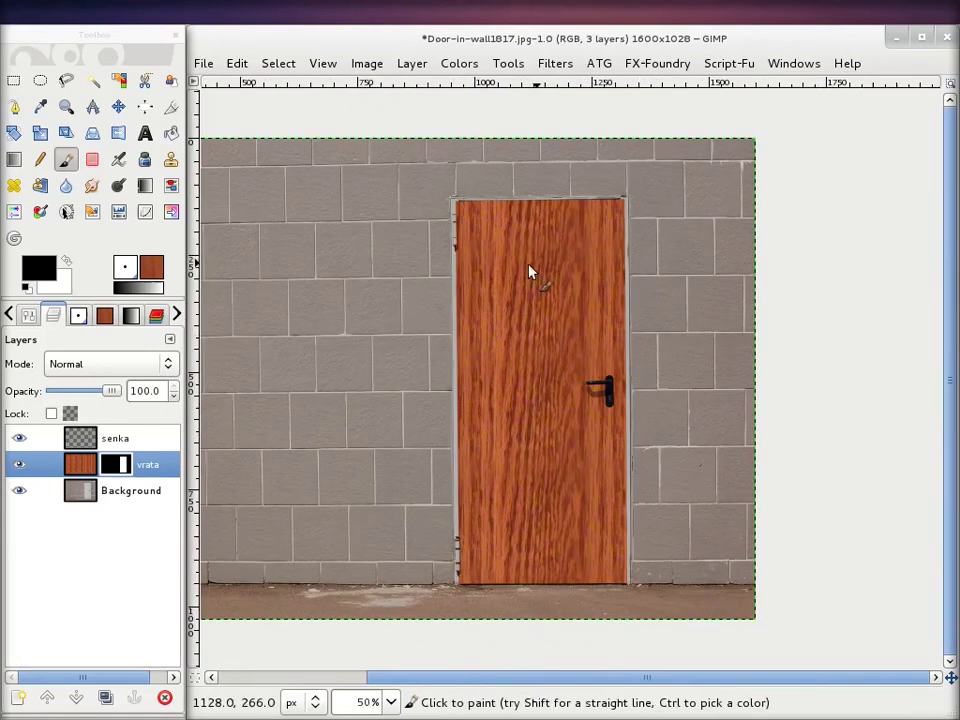
# Show only the Background layer to compare the grey door, restore the wood layers, and display Patterns
pyautogui.keyDown('shift'); pyautogui.click(18, 490); pyautogui.keyUp('shift')
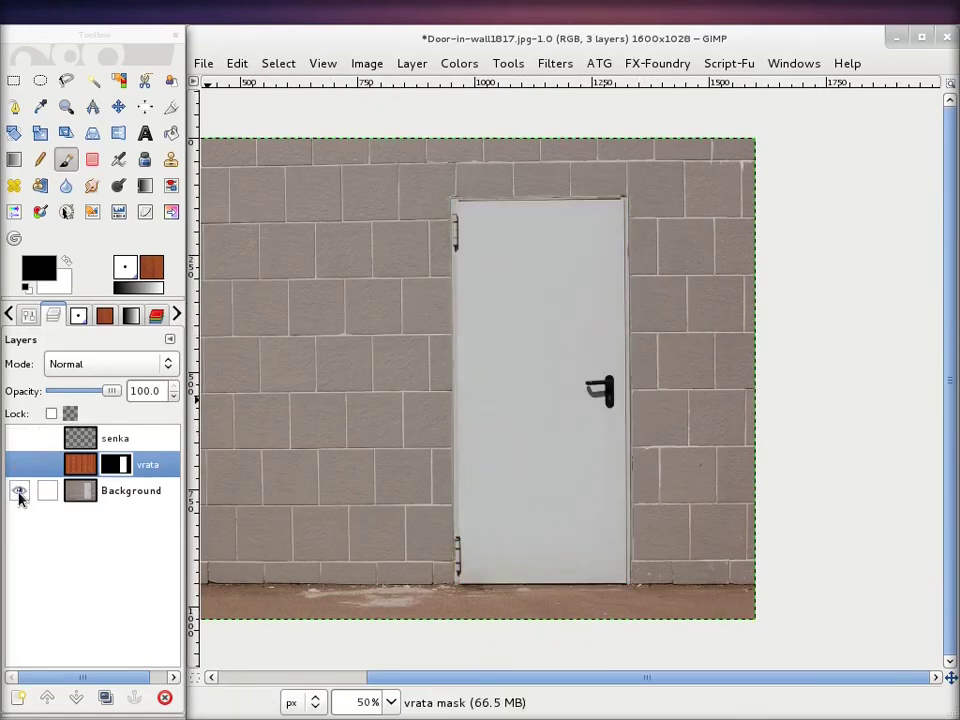
pyautogui.keyDown('shift'); pyautogui.click(18, 496); pyautogui.keyUp('shift')
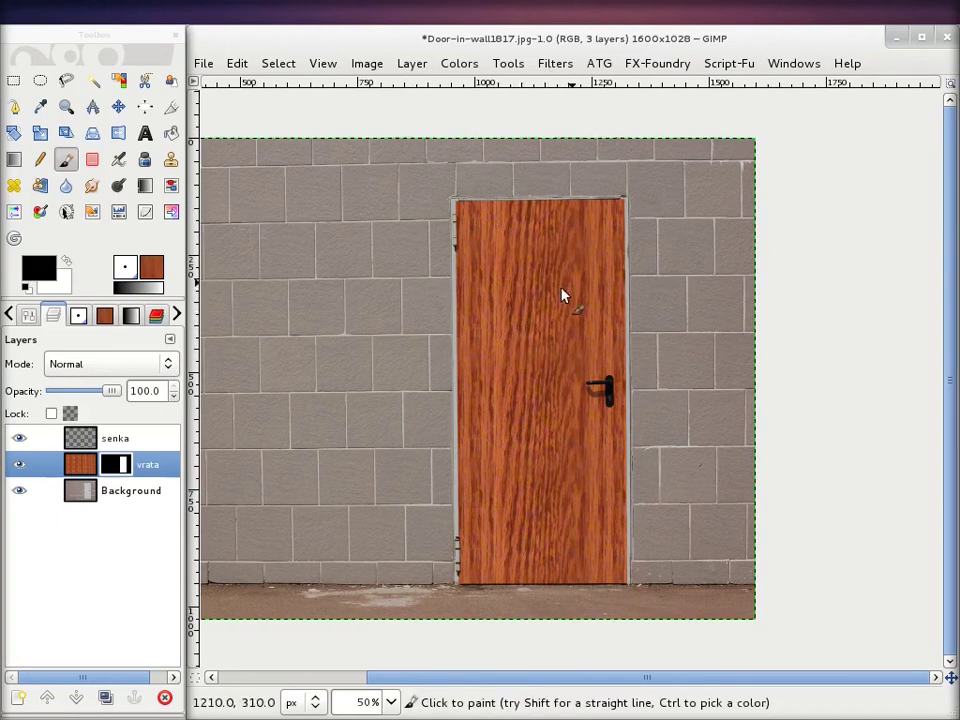
pyautogui.click(105, 315)
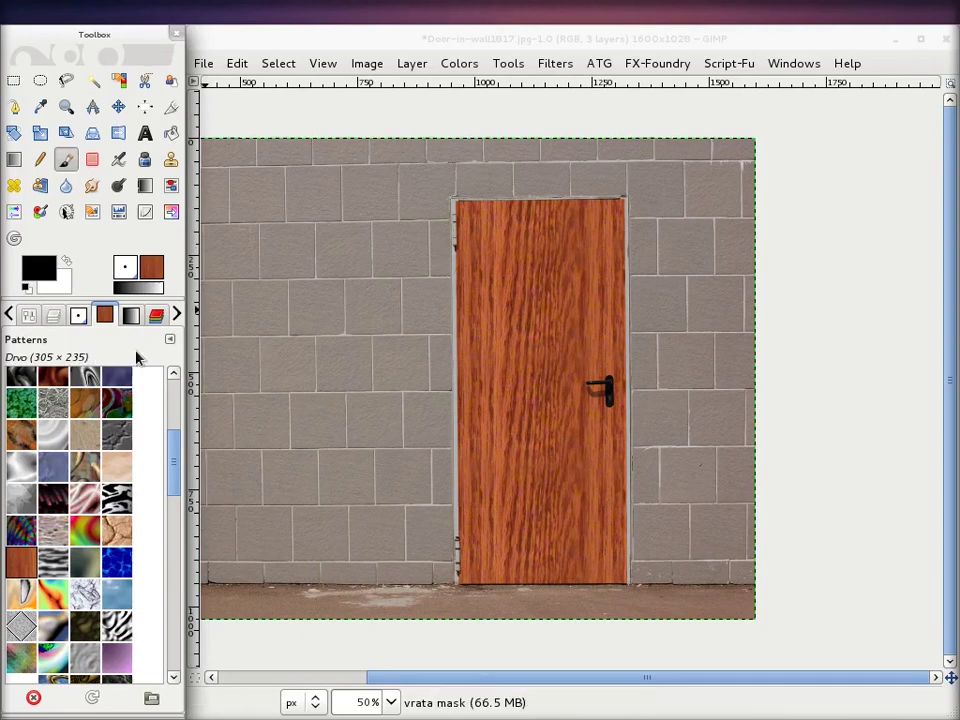
# Create a new blank image 305 px wide and 235 px high via File > New
pyautogui.click(203, 63)
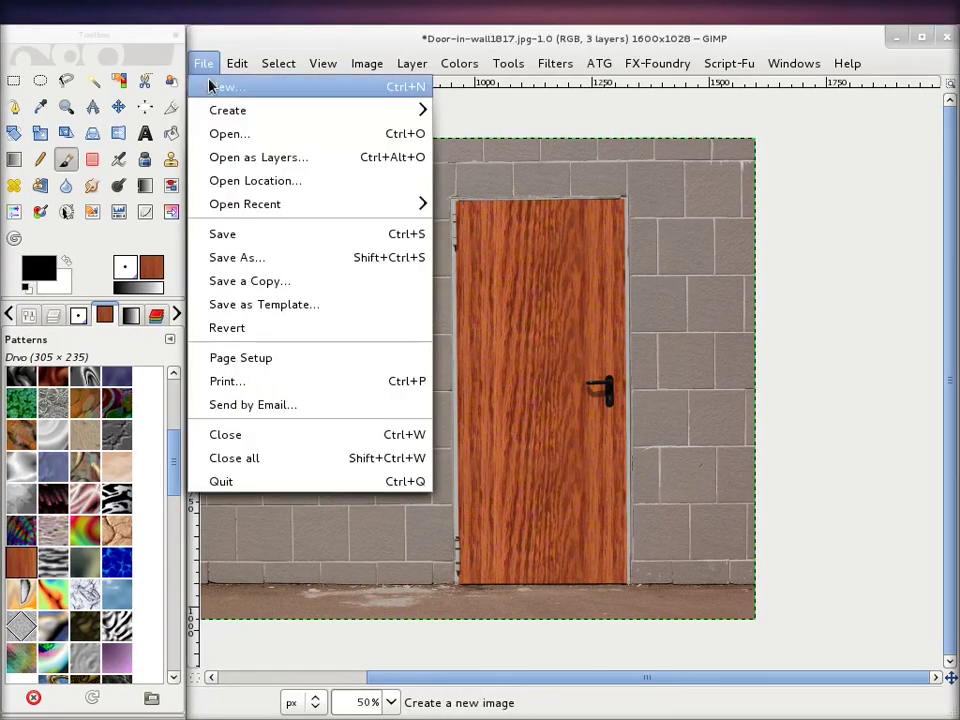
pyautogui.click(225, 88)
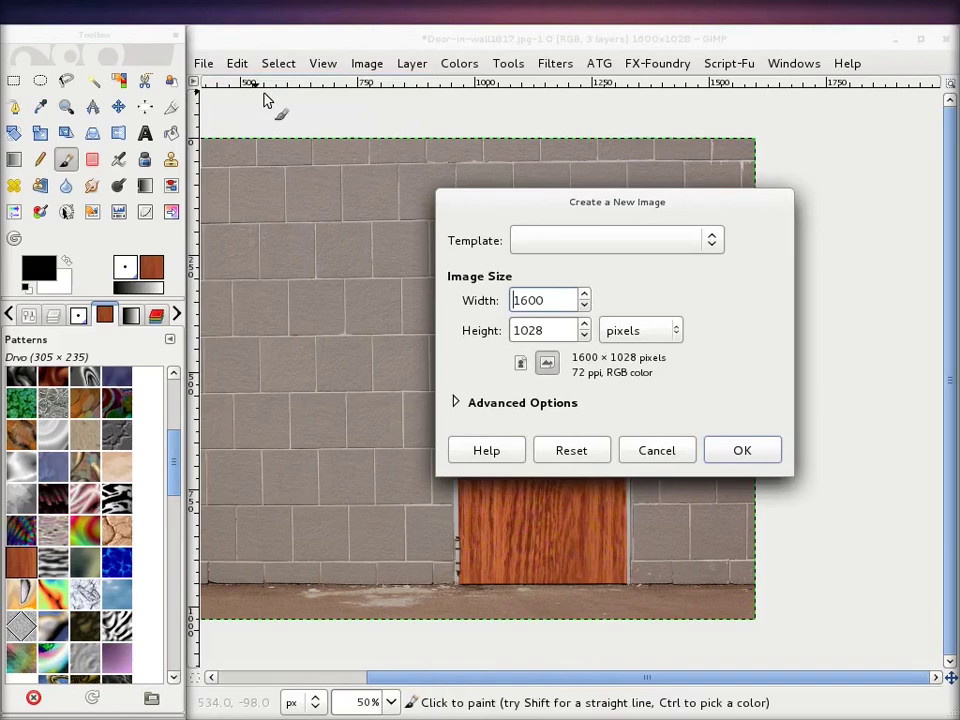
pyautogui.doubleClick(563, 292)
pyautogui.write('305')
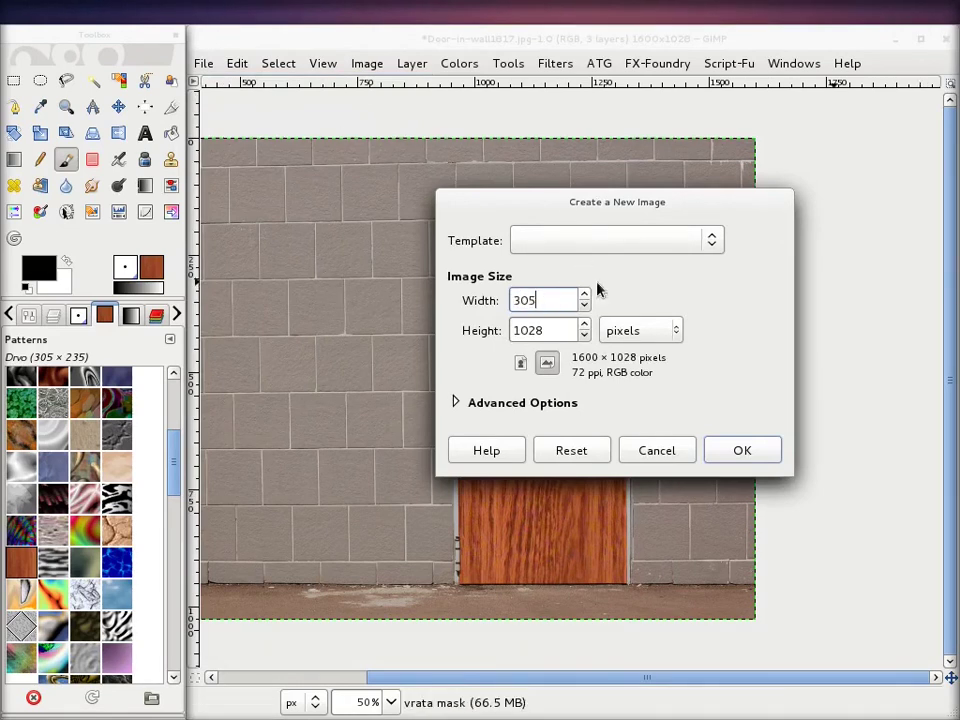
pyautogui.press('Tab')
pyautogui.write('23')
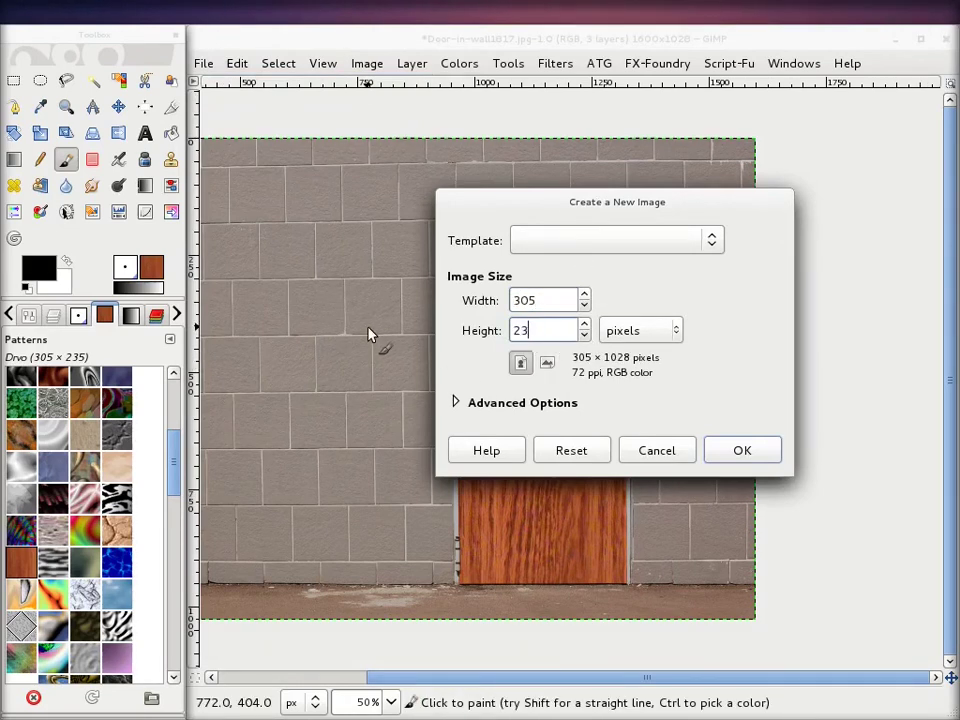
pyautogui.write('5')
pyautogui.press('Return')
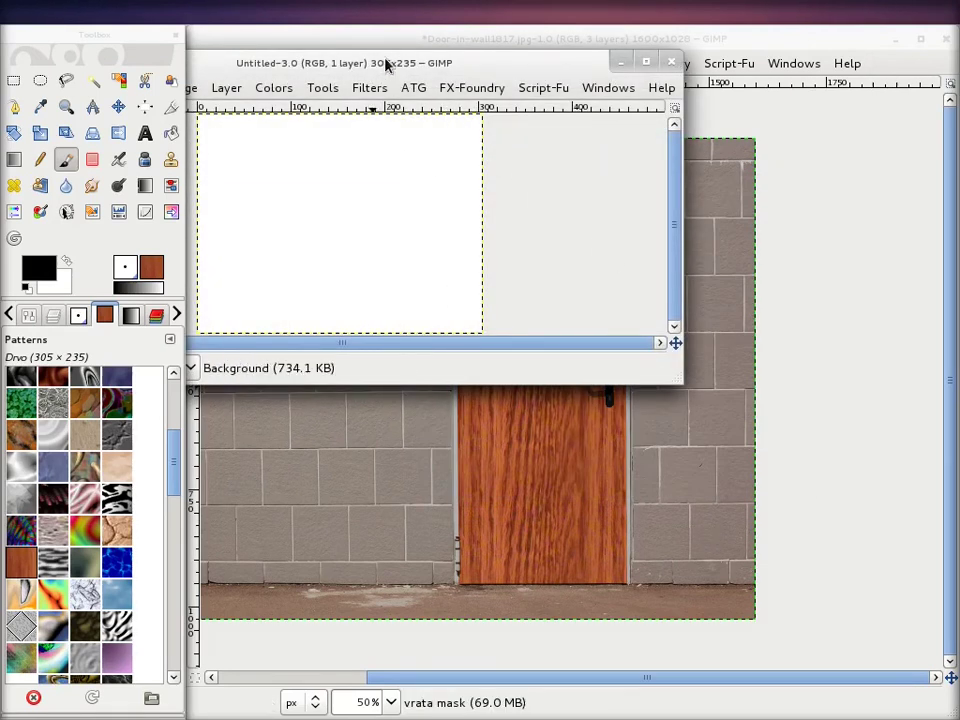
# Move the Untitled-3.0 window aside and bring the door photo to the front
pyautogui.moveTo(388, 64); pyautogui.dragTo(554, 78)
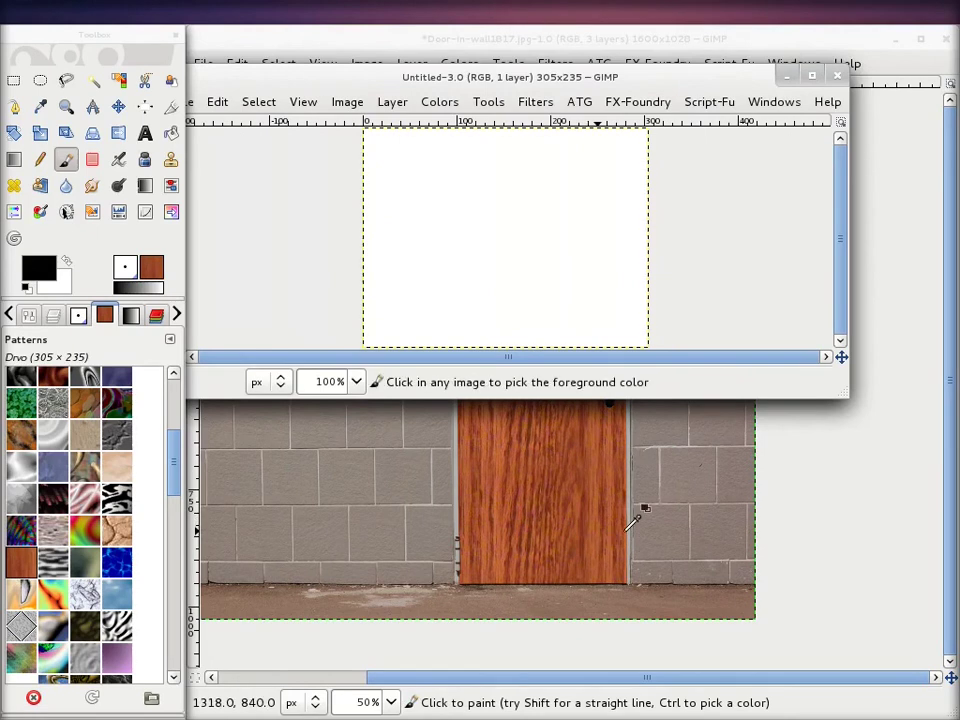
pyautogui.keyDown('ctrl'); pyautogui.scroll(2, 633, 523); pyautogui.keyUp('ctrl')
pyautogui.moveTo(519, 76); pyautogui.dragTo(492, 342)
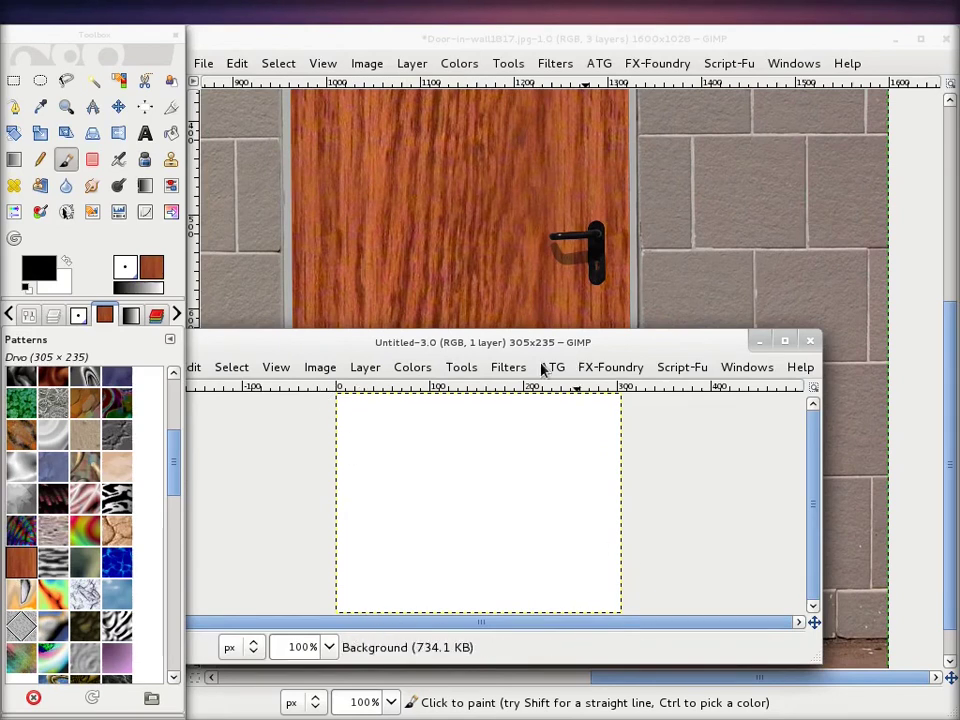
pyautogui.scroll(5, 425, 393)
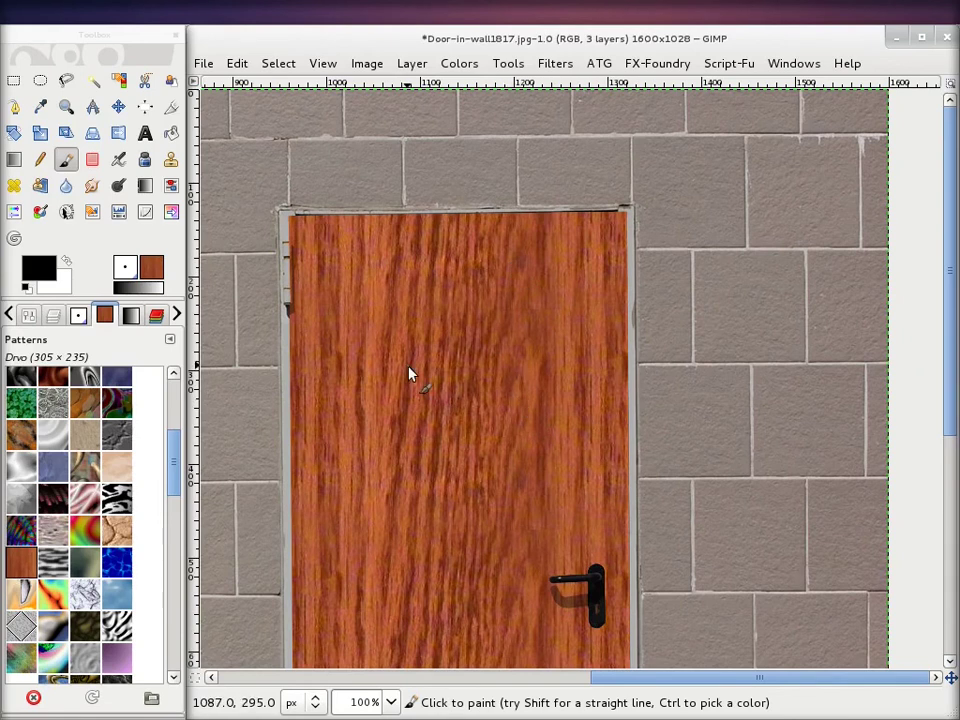
# Zoom out to 33.3% to show the whole block wall with the wooden door
pyautogui.scroll(-2, 443, 364)
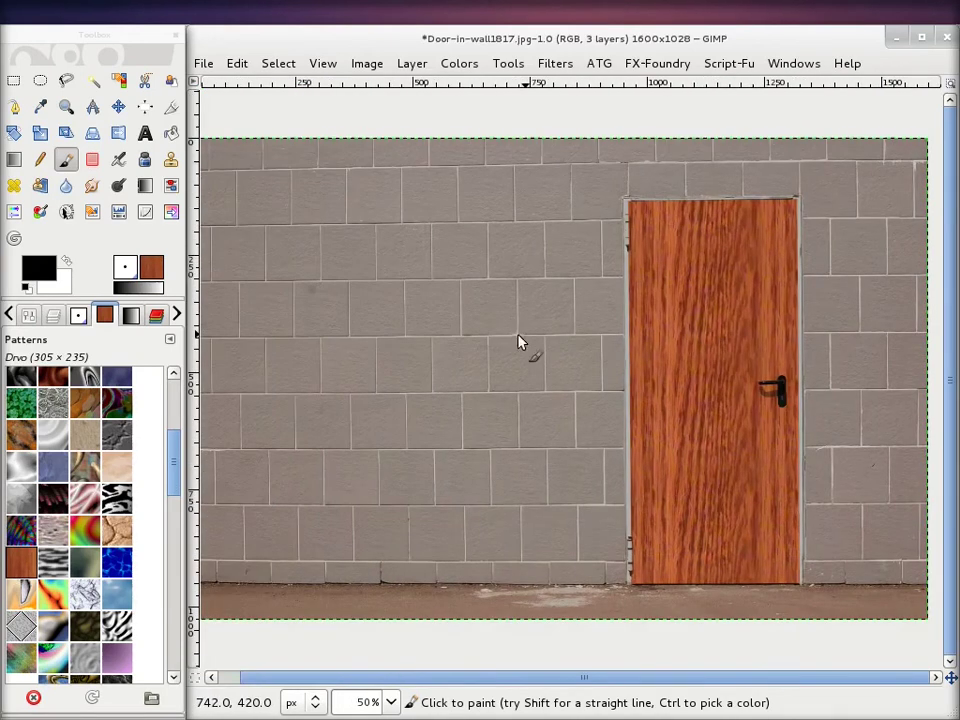
pyautogui.scroll(-1, 518, 343)
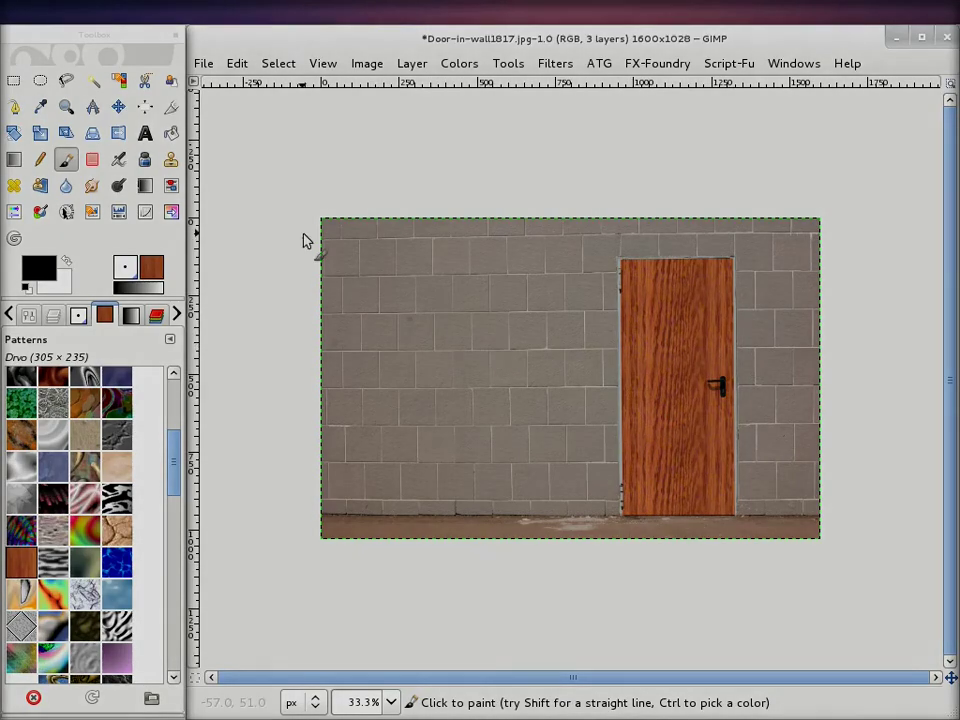